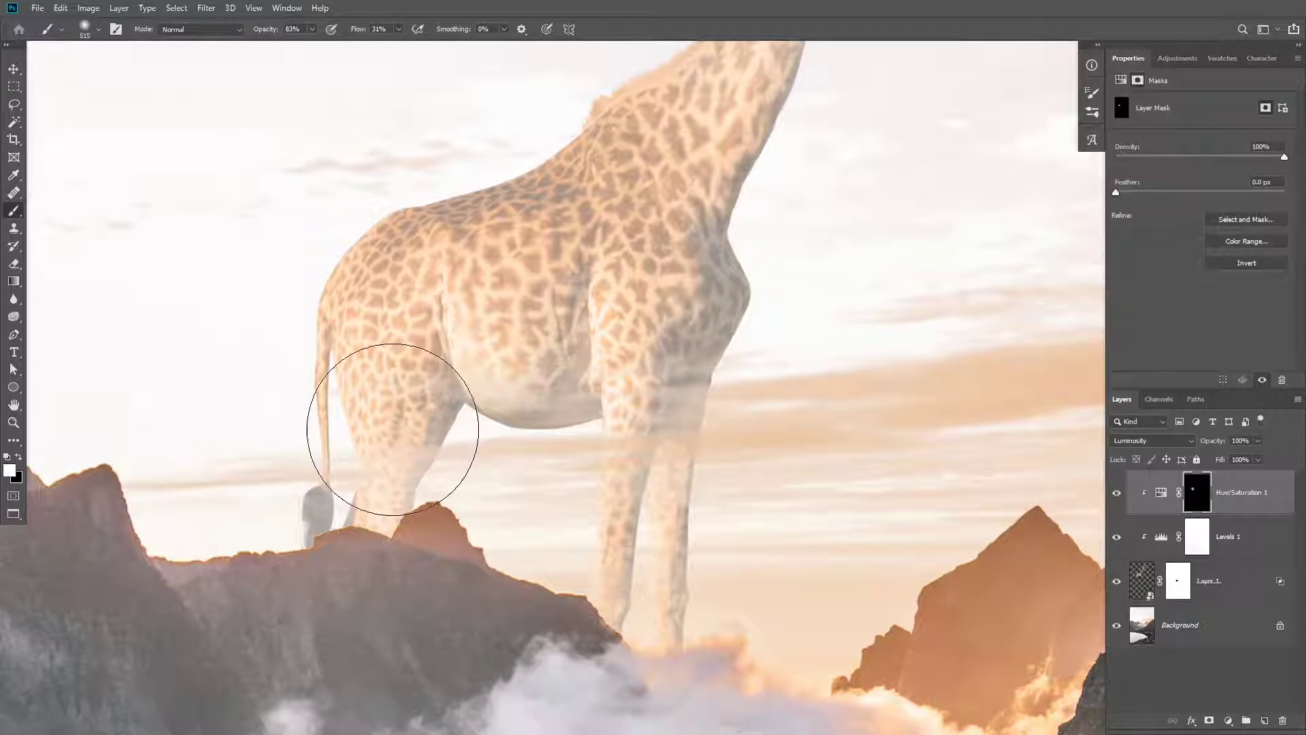
Paint white on the Hue/Saturation 1 mask over the giraffe's hind and front legs with a soft brush
left_click_drag(392, 429, 377, 442)
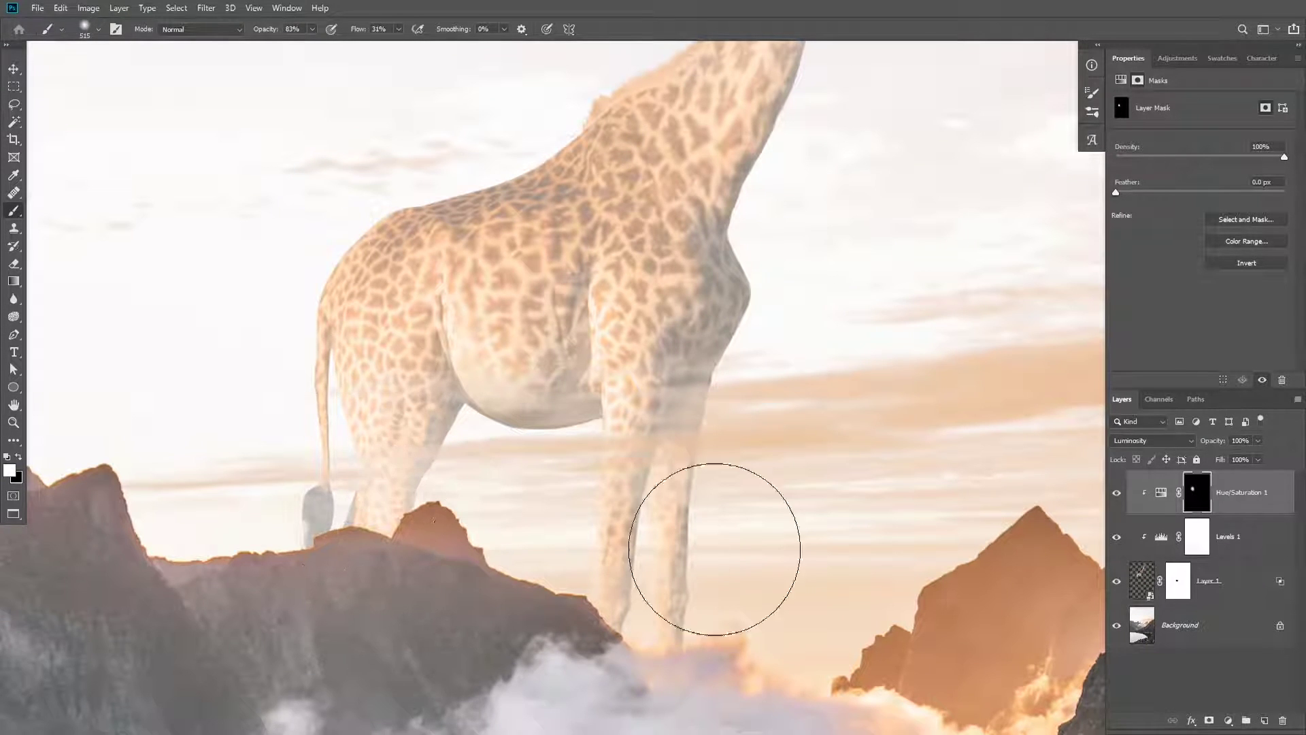
mouse_move(640, 598)
left_mouse_down()
mouse_move(585, 626)
mouse_move(646, 589)
left_mouse_up()
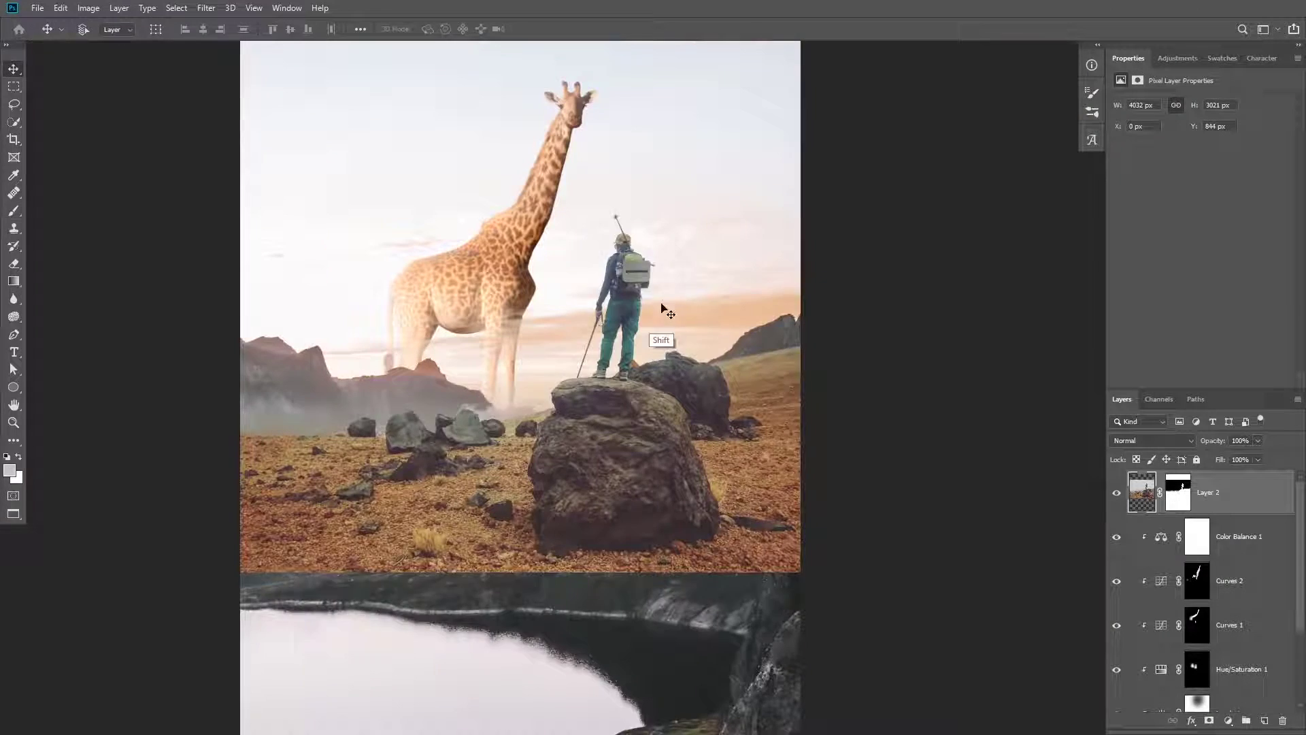
Move Layer 2 with the hiker and boulders lower in the composition
left_click_drag(664, 306, 676, 401)
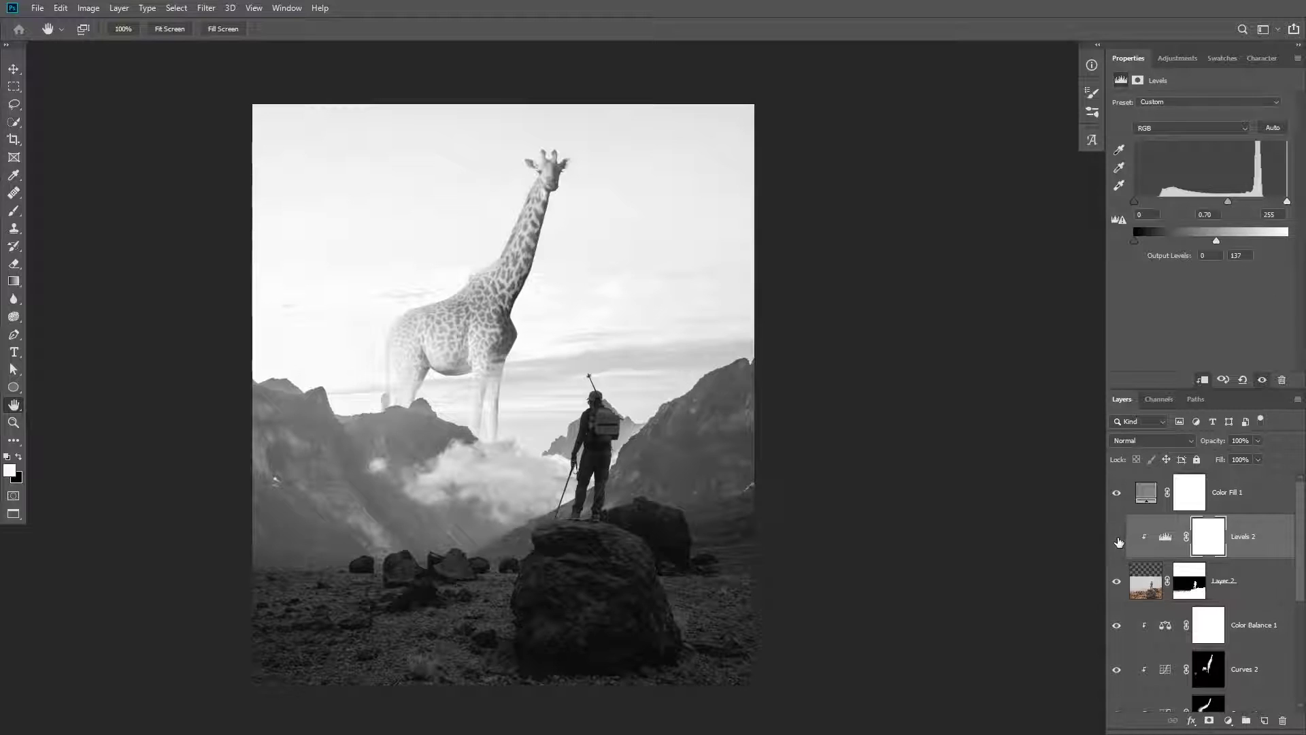
Compare the foreground with and without Levels 2, and lower the saturation of Hue/Saturation 2
left_click(1116, 536)
left_click(1116, 536)
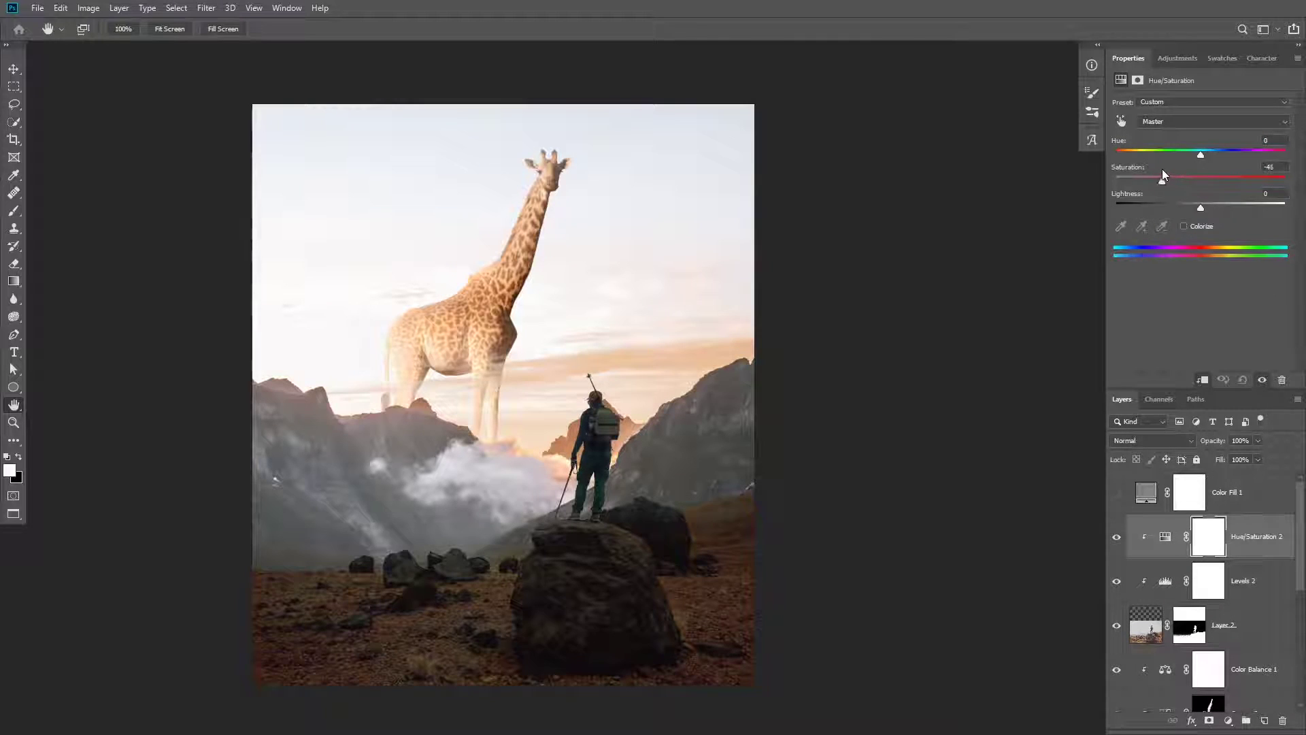
left_click_drag(1162, 169, 1149, 167)
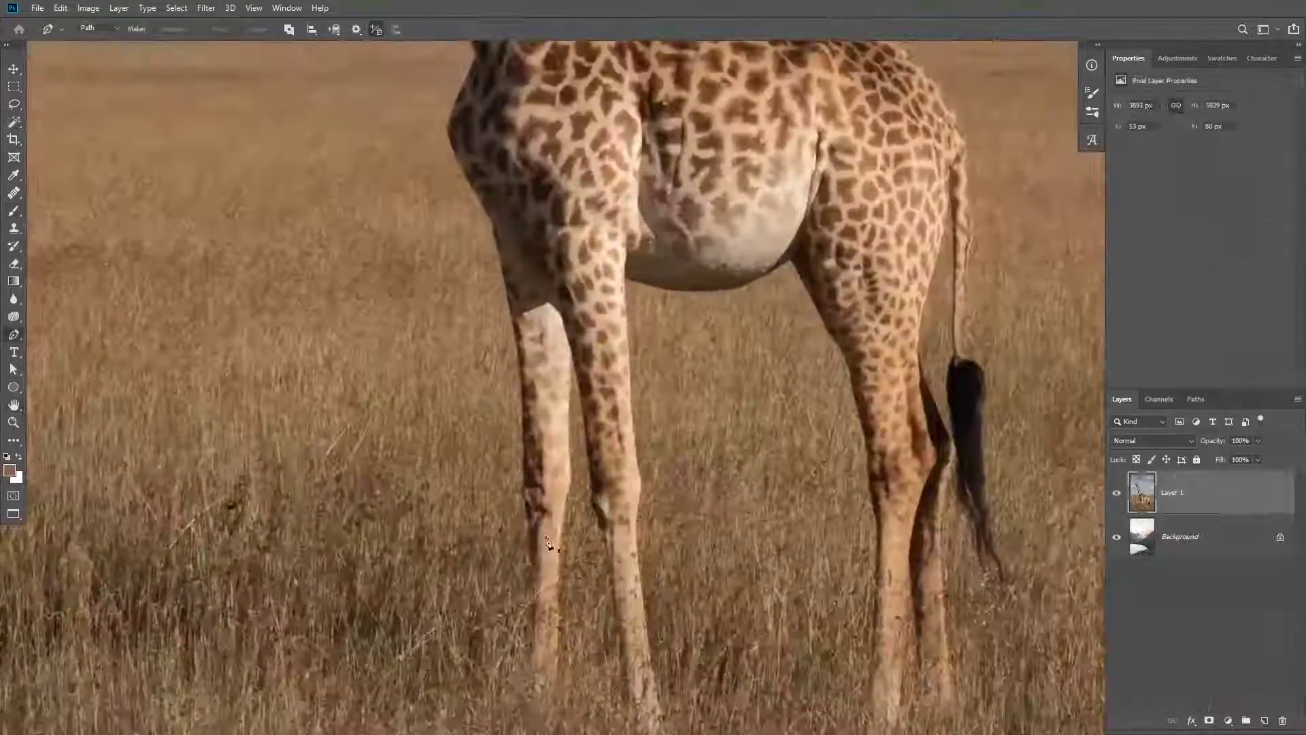
Trace the outer edge of the giraffe's front leg with a Pen tool path, working upward
scroll(542, 680, "up", 5)
left_click_drag(521, 687, 524, 646)
left_click_drag(517, 422, 520, 491)
left_click_drag(516, 445, 533, 475)
left_click_drag(519, 310, 515, 275)
left_click_drag(514, 178, 508, 131)
left_click_drag(508, 130, 550, 476)
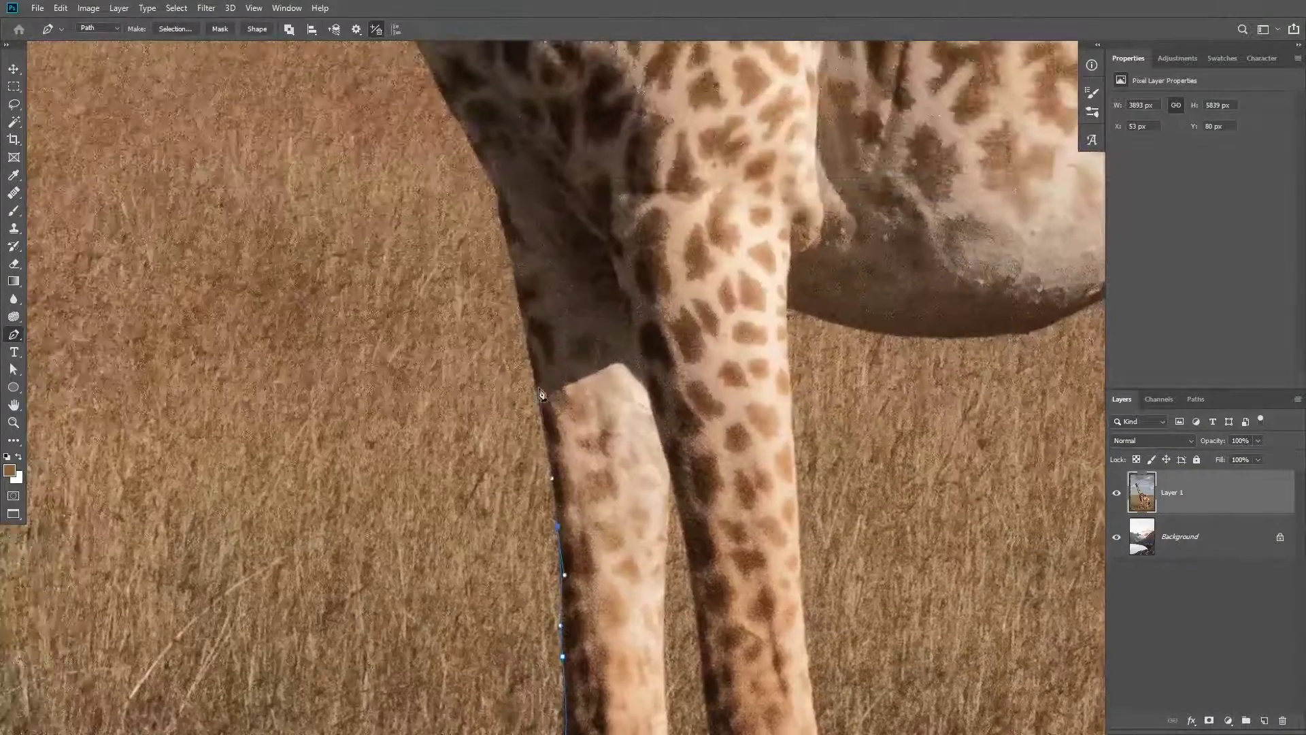
Continue the pen path up the giraffe's upper front leg and chest to the neck
left_click_drag(538, 385, 533, 329)
mouse_move(533, 329)
left_mouse_down()
mouse_move(551, 470)
mouse_move(518, 309)
left_mouse_up()
left_click_drag(518, 309, 555, 452)
left_click_drag(502, 346, 483, 309)
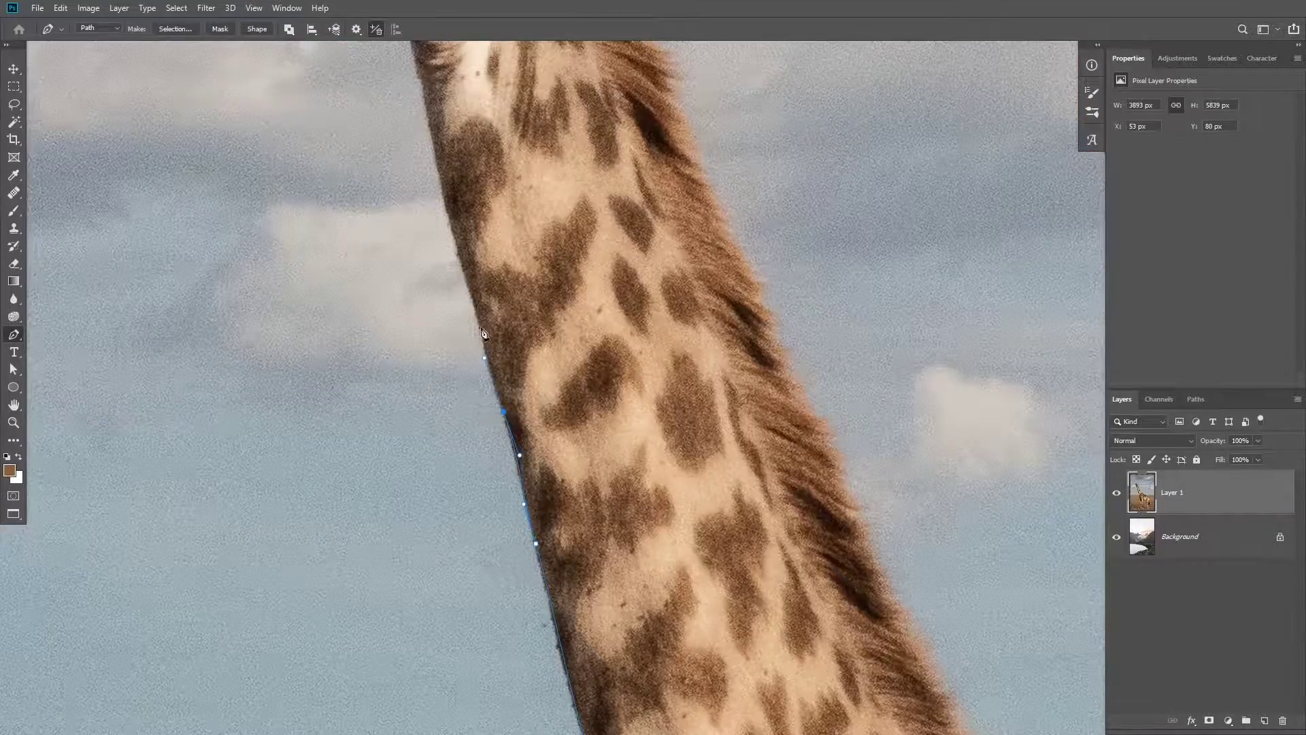
Extend the pen path along the front edge of the giraffe's neck toward the head
left_click_drag(474, 304, 461, 263)
left_click_drag(462, 263, 494, 433)
left_click_drag(467, 313, 463, 280)
left_click_drag(463, 280, 480, 425)
left_click_drag(464, 342, 459, 335)
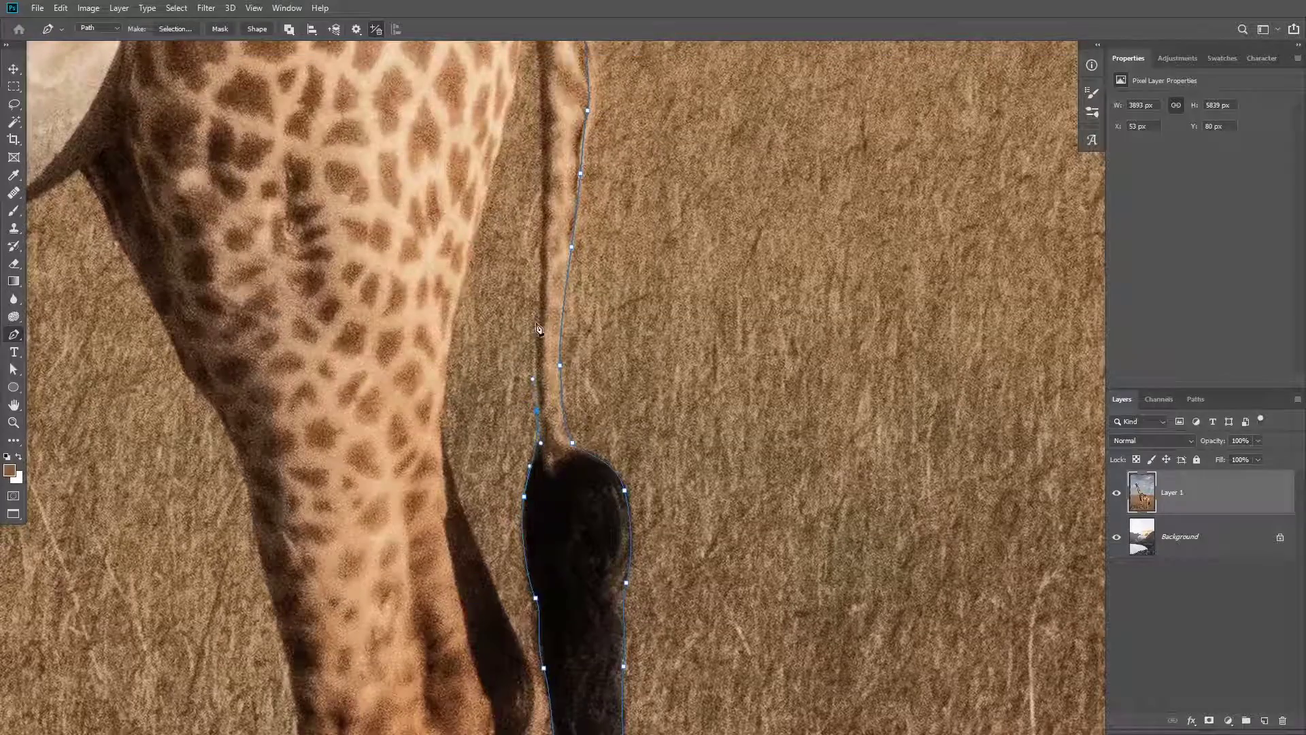
Trace the pen path up the inner edge of the giraffe's tail above the dark tuft
scroll(537, 326, "up", 3)
left_click(504, 246)
left_click_drag(499, 274, 501, 264)
left_click_drag(493, 304, 482, 340)
Trace the pen path down the inner edge of the giraffe's front leg below the knee
left_click_drag(311, 429, 318, 222)
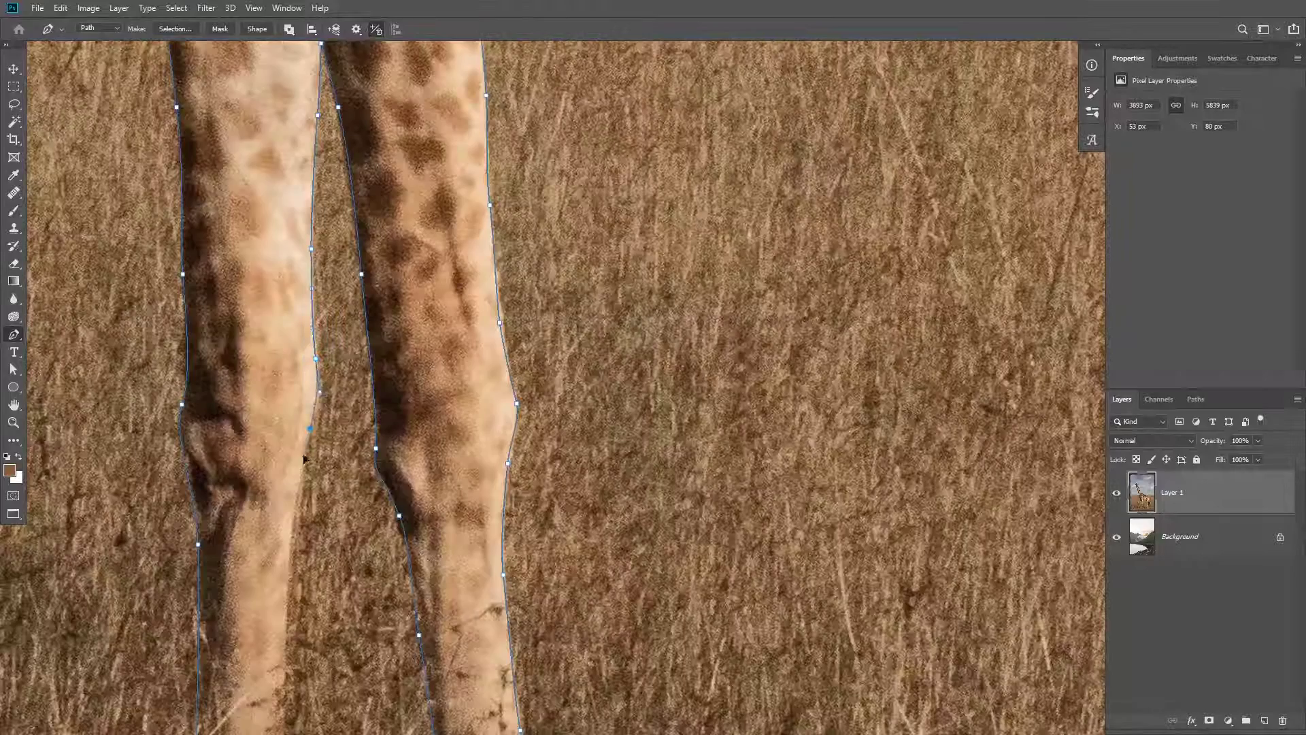
left_click_drag(304, 298, 302, 318)
left_click_drag(297, 431, 298, 483)
scroll(298, 483, "down", 3)
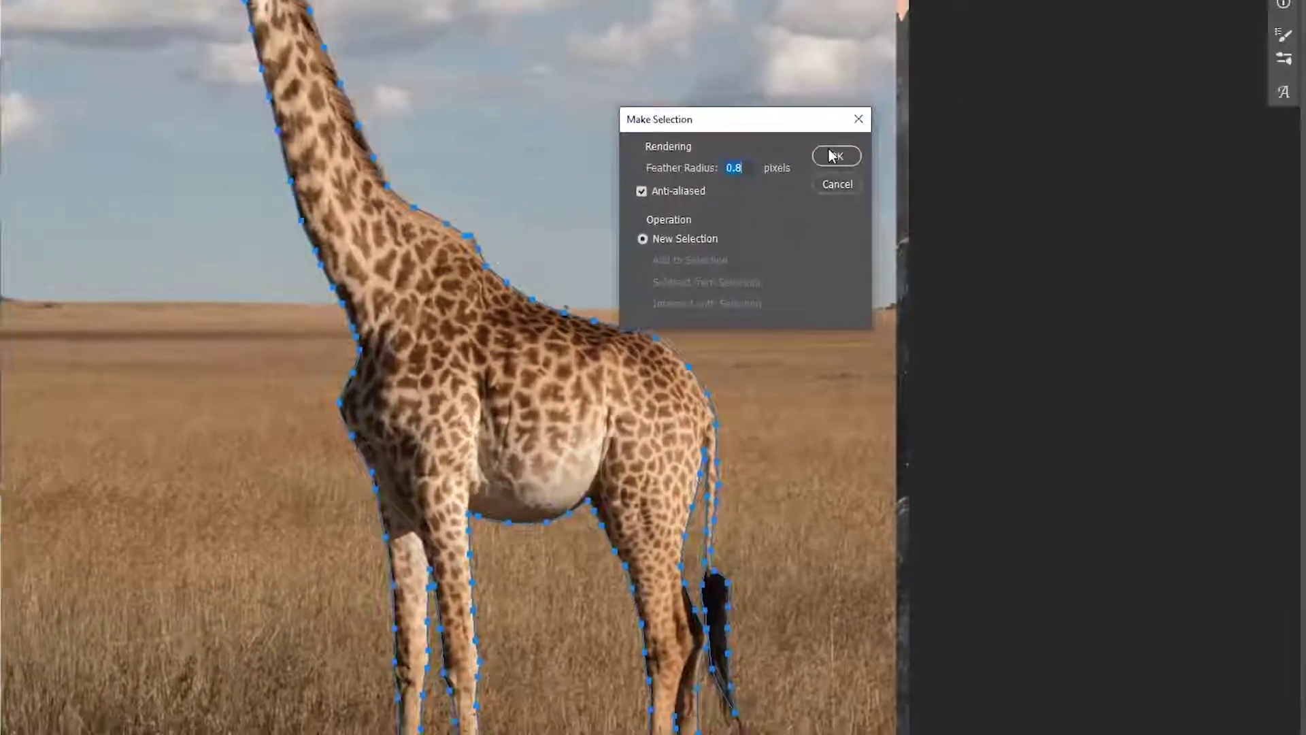
Convert the giraffe path to a new anti-aliased selection with a 0.8-pixel feather and open it in Select and Mask
left_click(1059, 68)
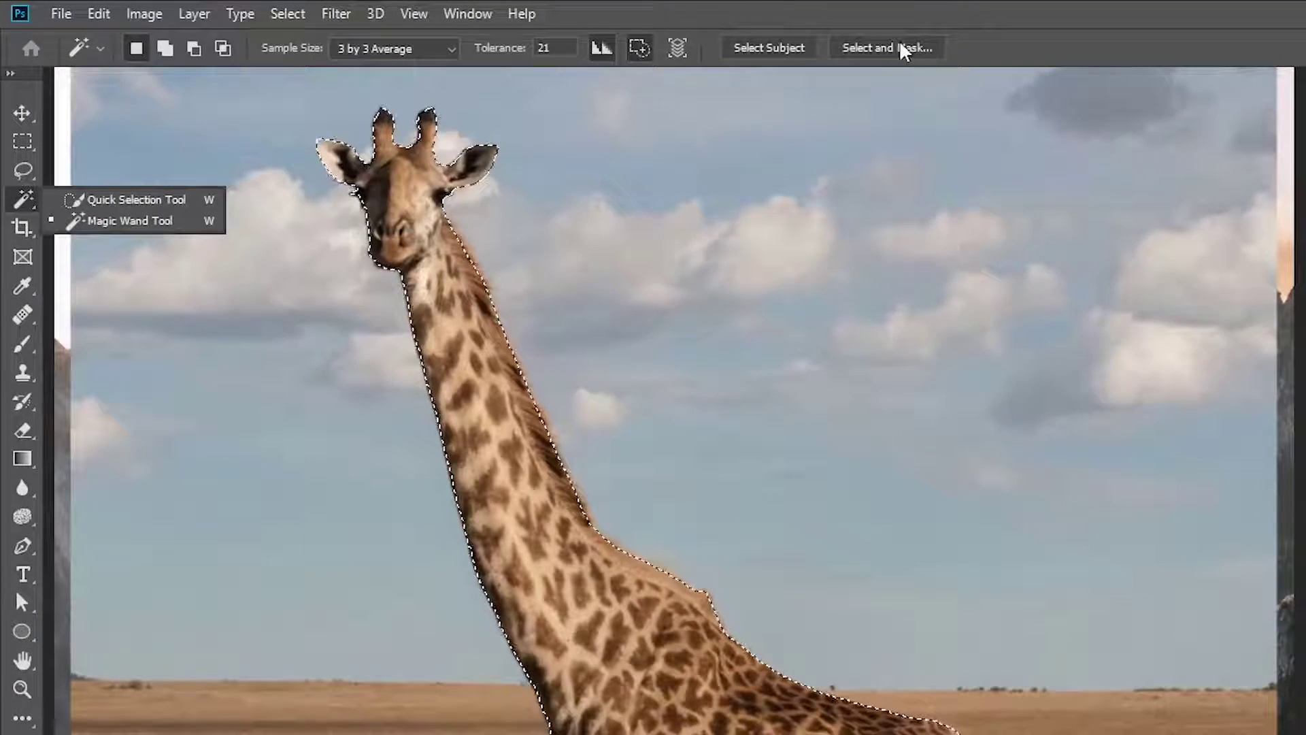
left_click(905, 49)
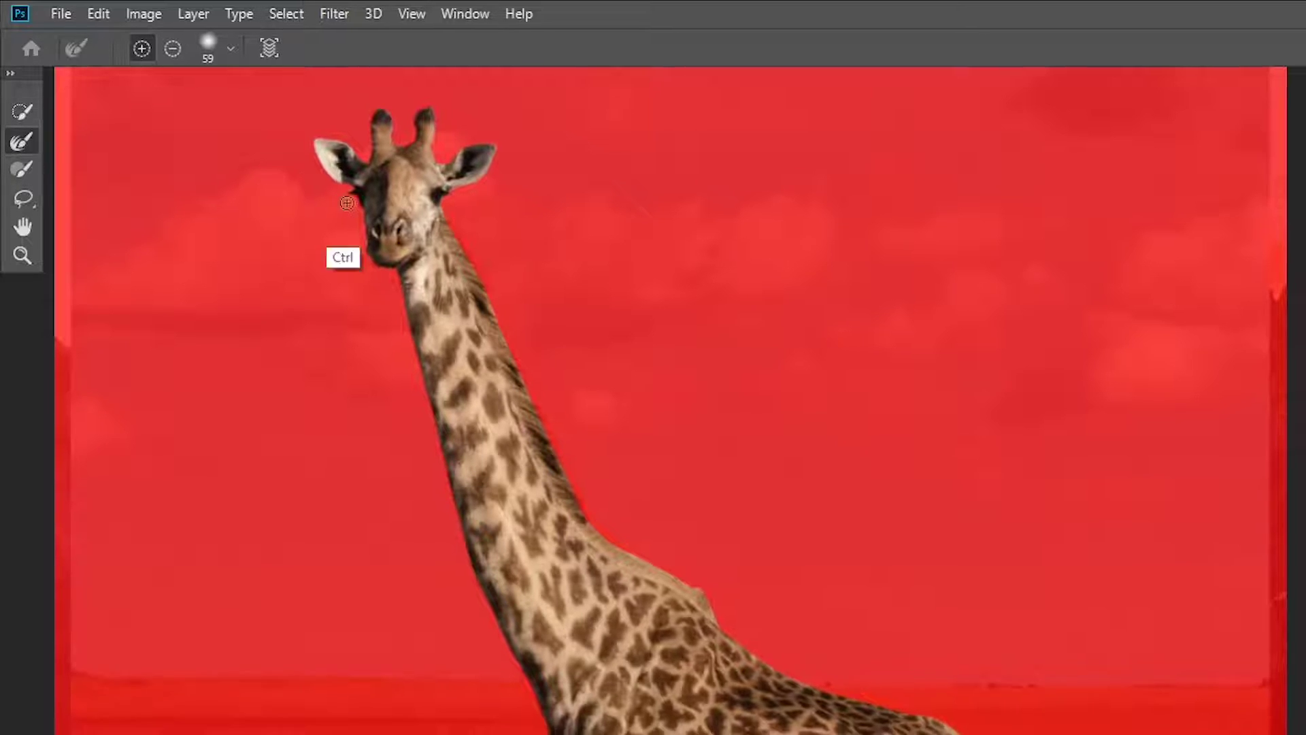
Refine the selection with the Refine Edge Brush along the giraffe's head, mane and other furry edges
left_click_drag(378, 203, 569, 401)
left_click_drag(436, 255, 590, 527)
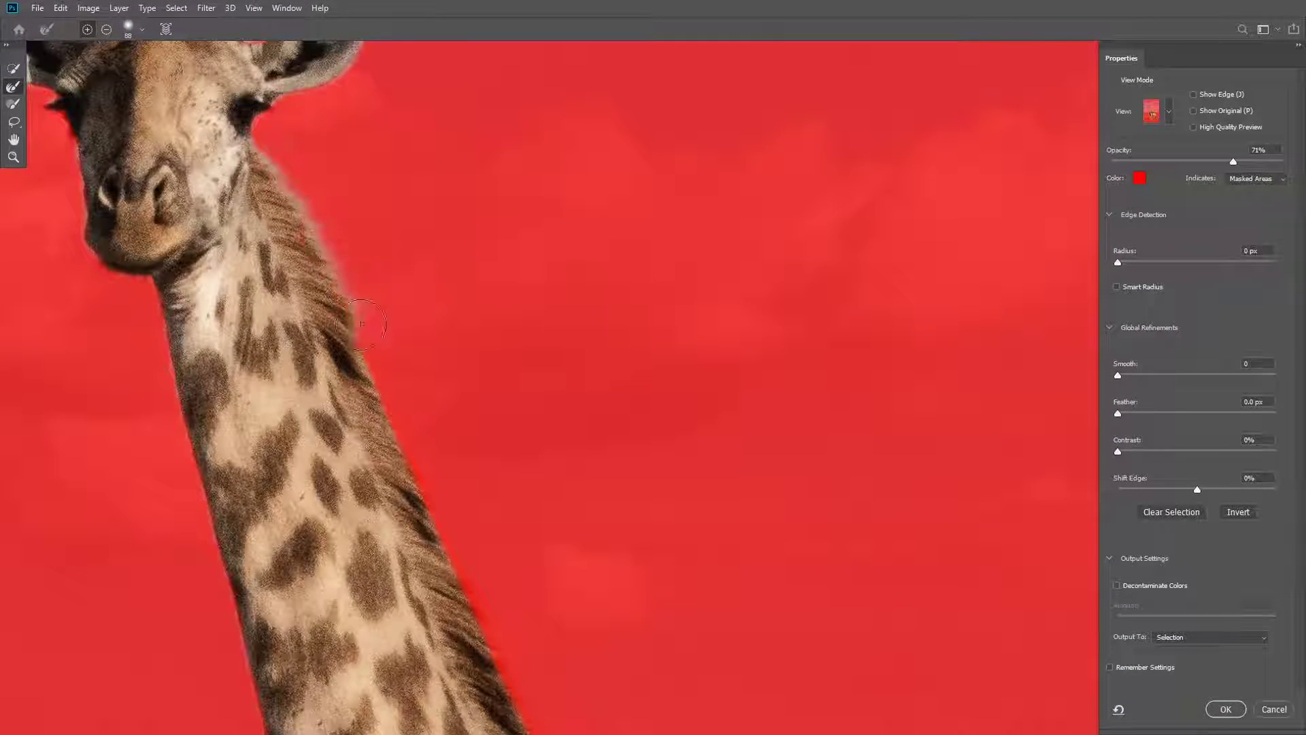
left_click_drag(361, 324, 418, 461)
mouse_move(418, 461)
left_mouse_down()
mouse_move(374, 362)
mouse_move(381, 403)
mouse_move(466, 553)
mouse_move(358, 322)
left_mouse_up()
mouse_move(359, 322)
left_mouse_down()
mouse_move(466, 554)
mouse_move(362, 333)
left_mouse_up()
mouse_move(361, 333)
left_mouse_down()
mouse_move(408, 434)
mouse_move(491, 530)
left_mouse_up()
mouse_move(492, 529)
left_mouse_down()
mouse_move(361, 348)
mouse_move(488, 435)
mouse_move(573, 530)
left_mouse_up()
left_click_drag(463, 371, 353, 373)
left_click_drag(642, 656, 694, 656)
left_click_drag(673, 652, 591, 452)
left_click_drag(593, 454, 623, 453)
mouse_move(575, 416)
left_mouse_down()
mouse_move(548, 417)
mouse_move(574, 467)
mouse_move(602, 716)
mouse_move(546, 525)
mouse_move(481, 496)
mouse_move(500, 491)
left_mouse_up()
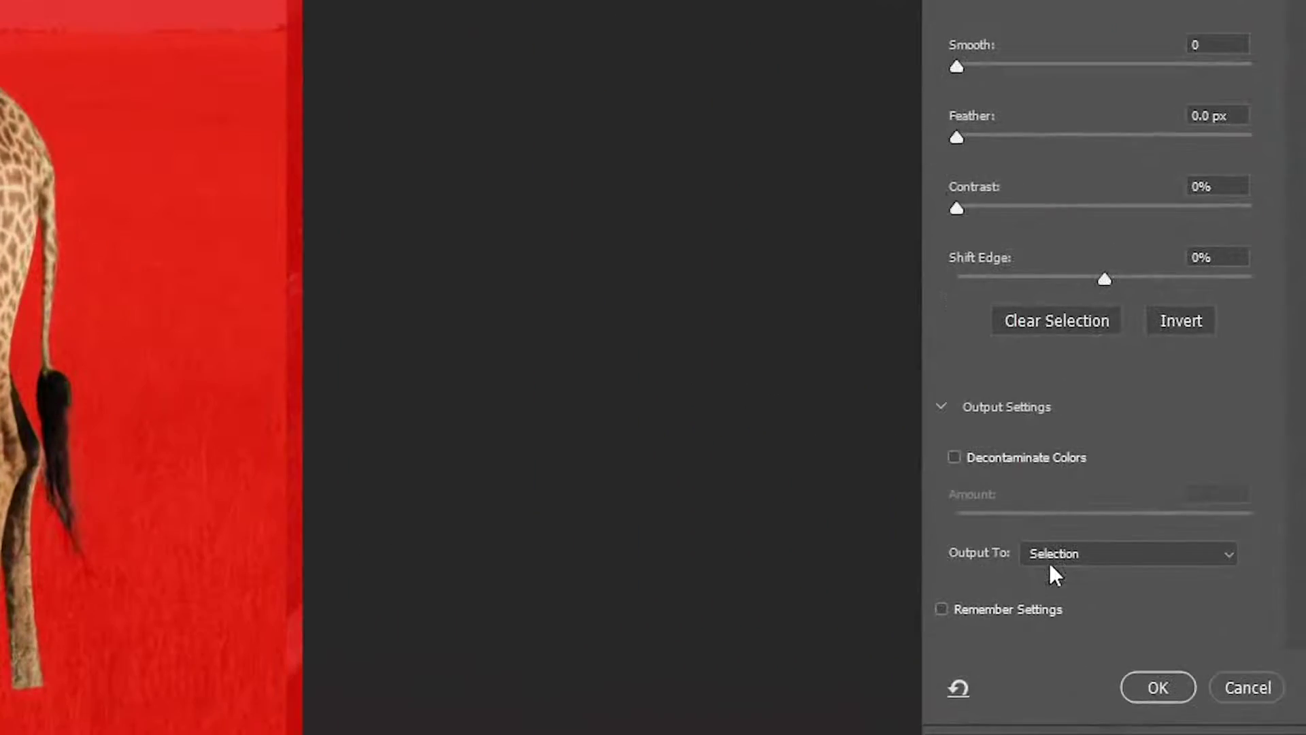
Output the refined giraffe selection as a Layer Mask
left_click(1118, 604)
left_click(1132, 621)
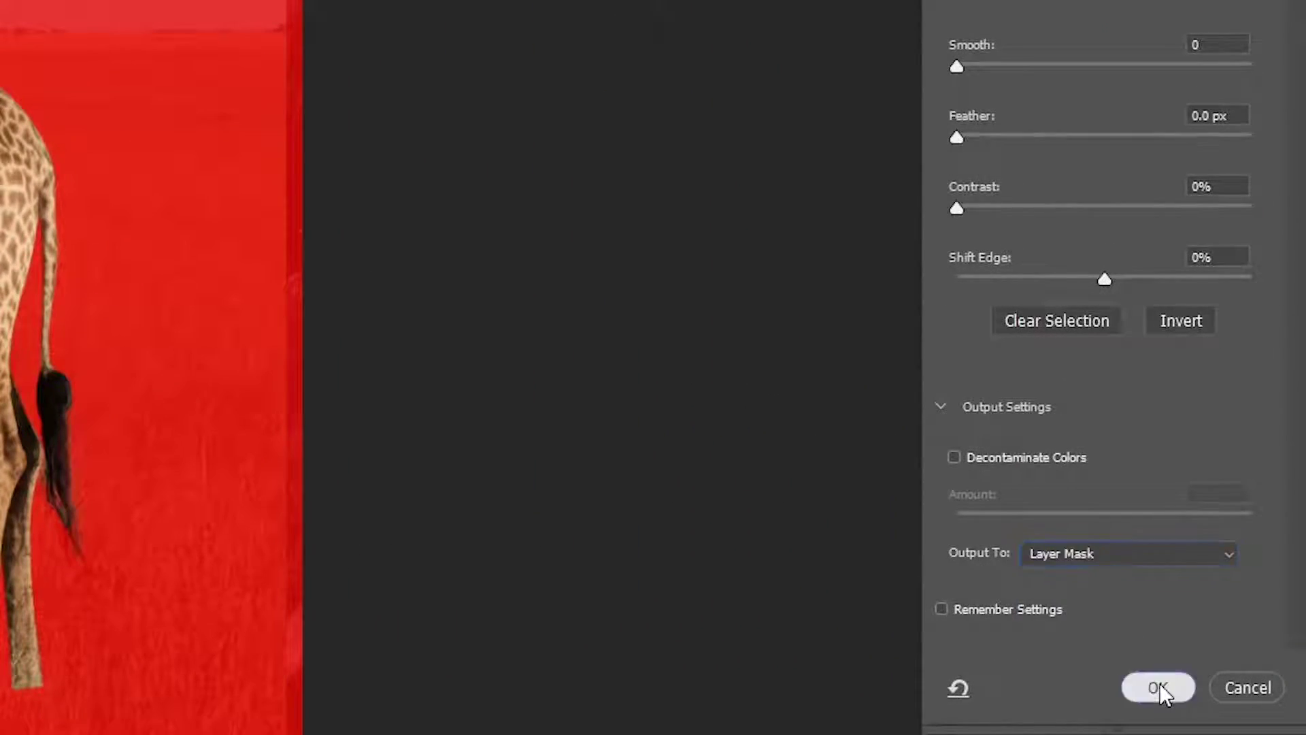
left_click(1159, 687)
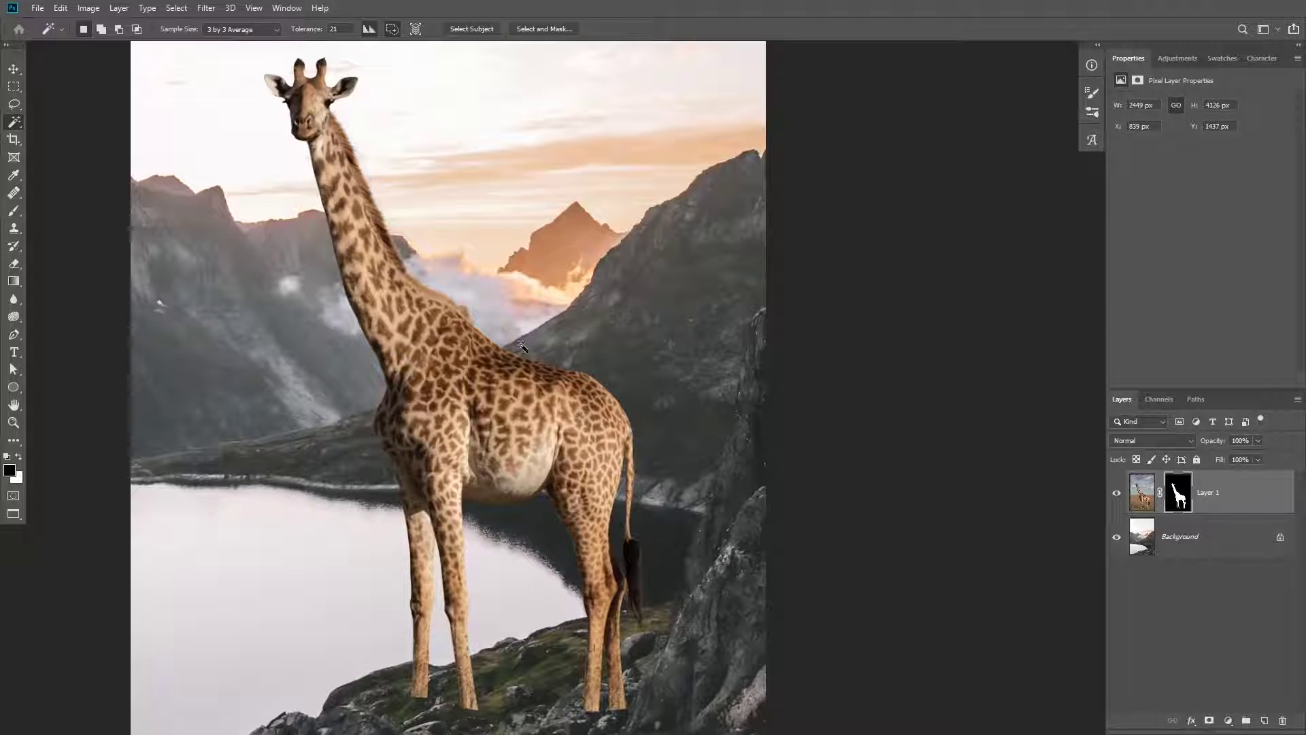
Move the giraffe up the canvas so its head reaches the upper edge of the sky
key("space")
left_click_drag(509, 348, 563, 372)
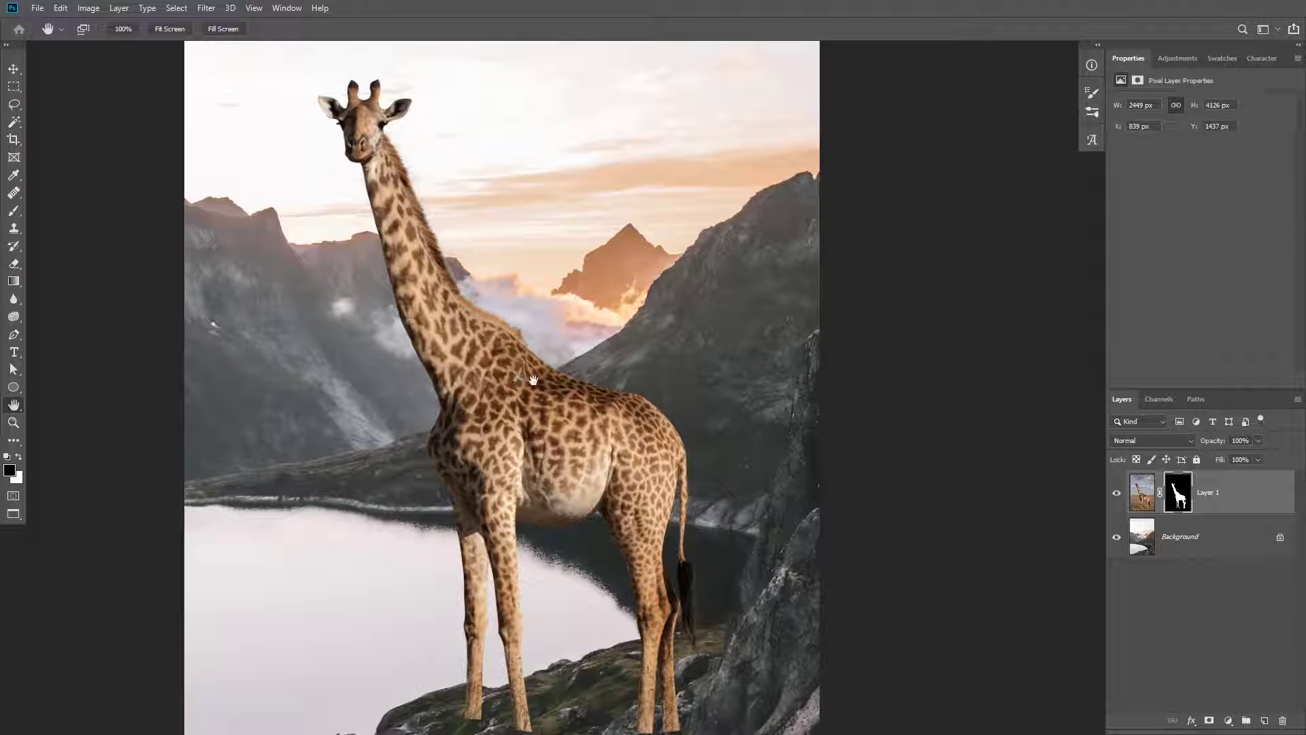
scroll(532, 383, "down", 4)
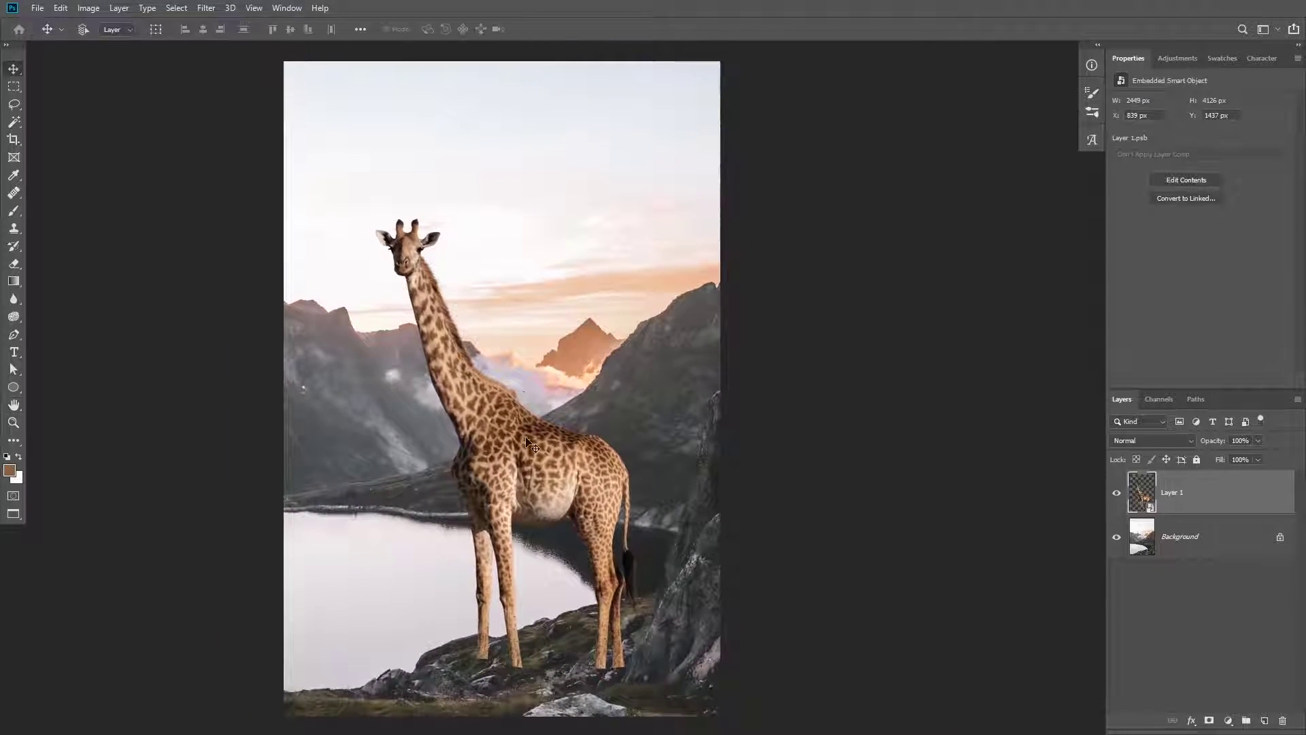
left_click_drag(509, 436, 505, 284)
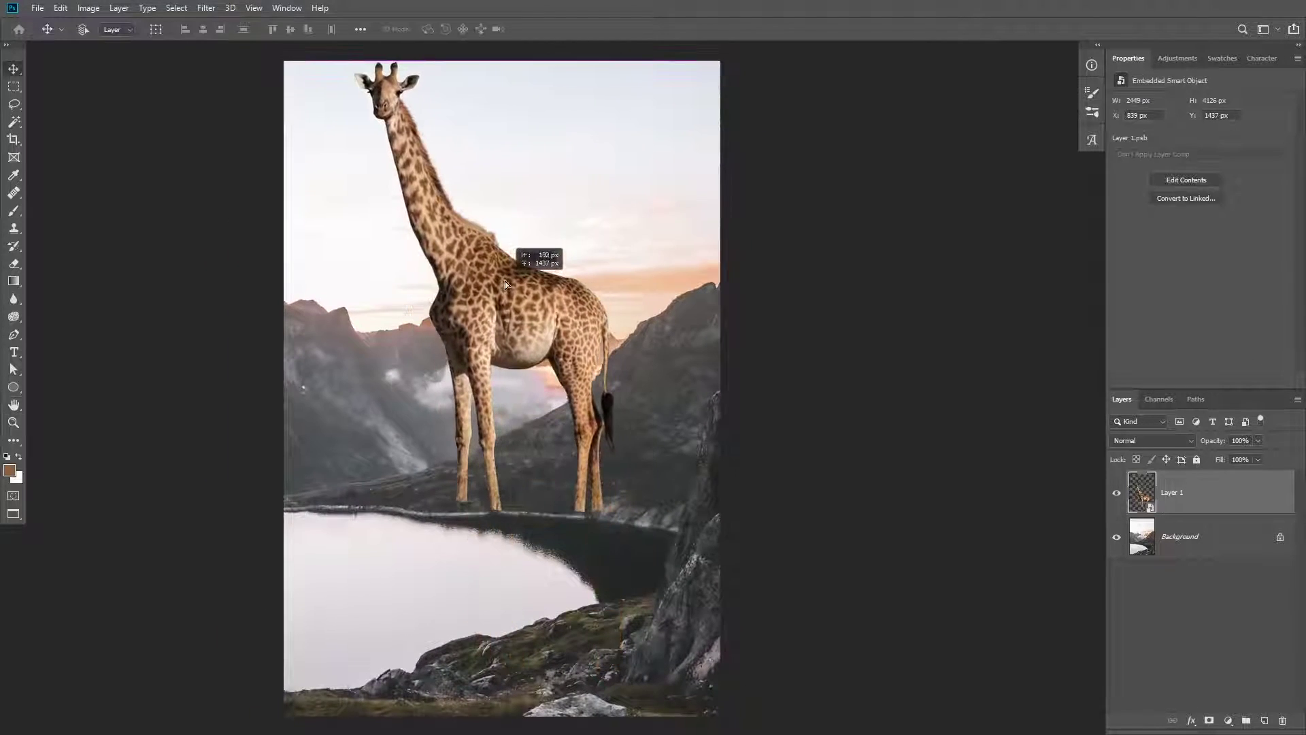
Flip the giraffe horizontally, scale it down to 54.60% and place its feet over the clouds between the mountains
key("ctrl+t")
right_click(534, 227)
left_click(575, 382)
left_click_drag(621, 510, 561, 410)
left_click_drag(525, 349, 514, 317)
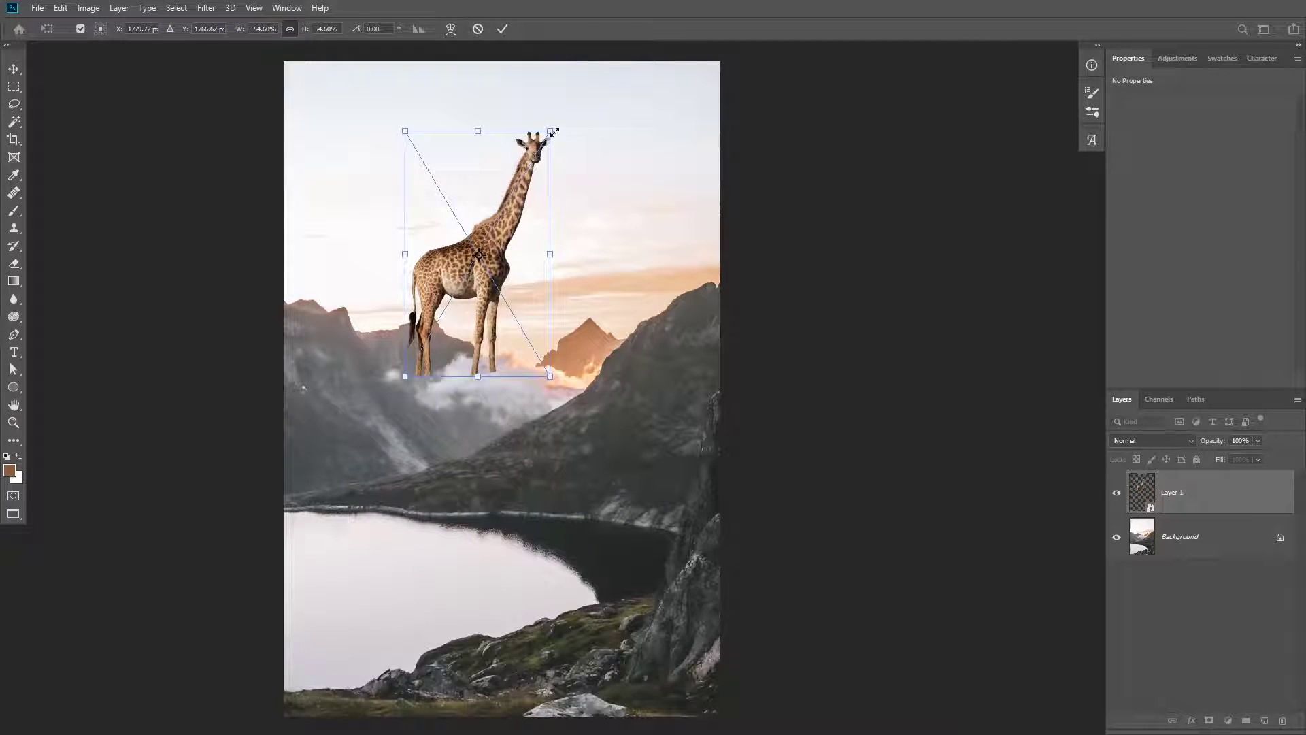
Enlarge the giraffe to about 1570 by 2645 px and position it behind the mountain ridge at about X 981, Y 355 px
left_click_drag(554, 132, 580, 89)
left_click_drag(516, 299, 534, 401)
left_click(803, 227)
key("shift+Right")
key("shift+Right")
key("ctrl+plus")
key("ctrl+plus")
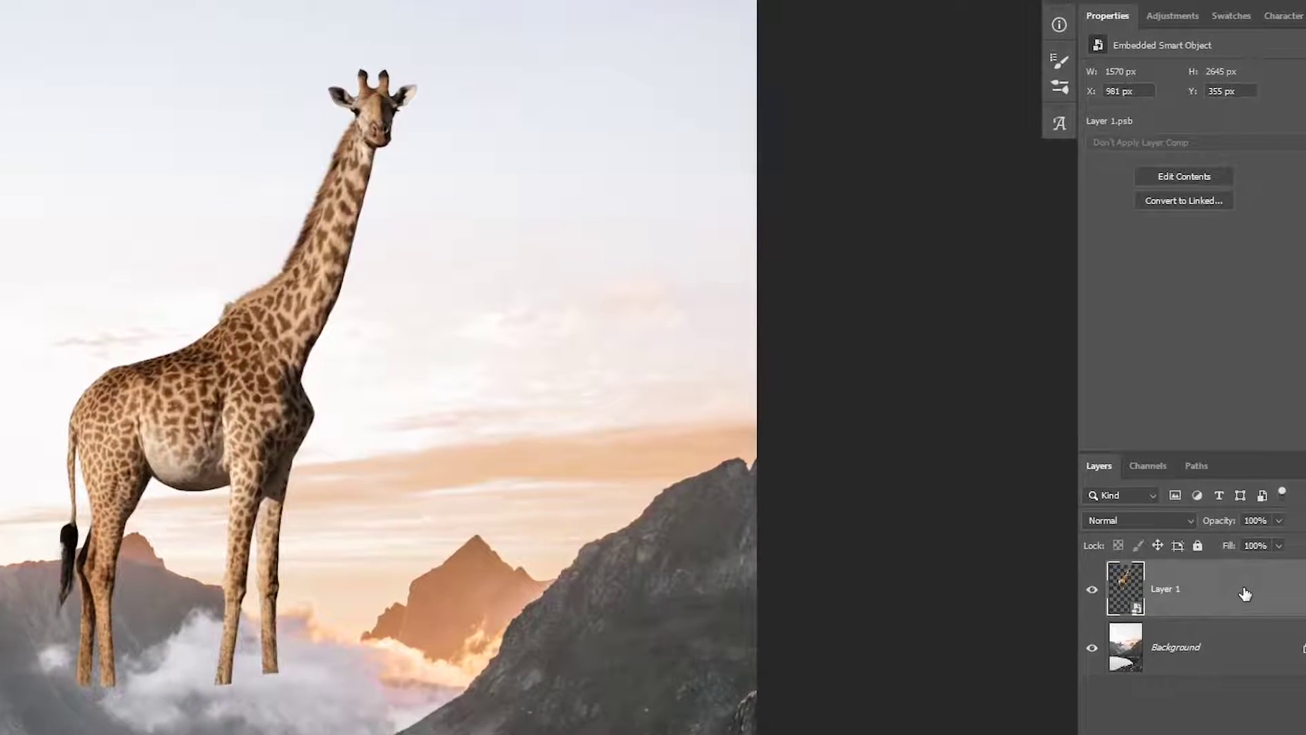
Set the giraffe layer's Blend If with the Underlying Layer black point split to 198 / 254
double_click(1244, 594)
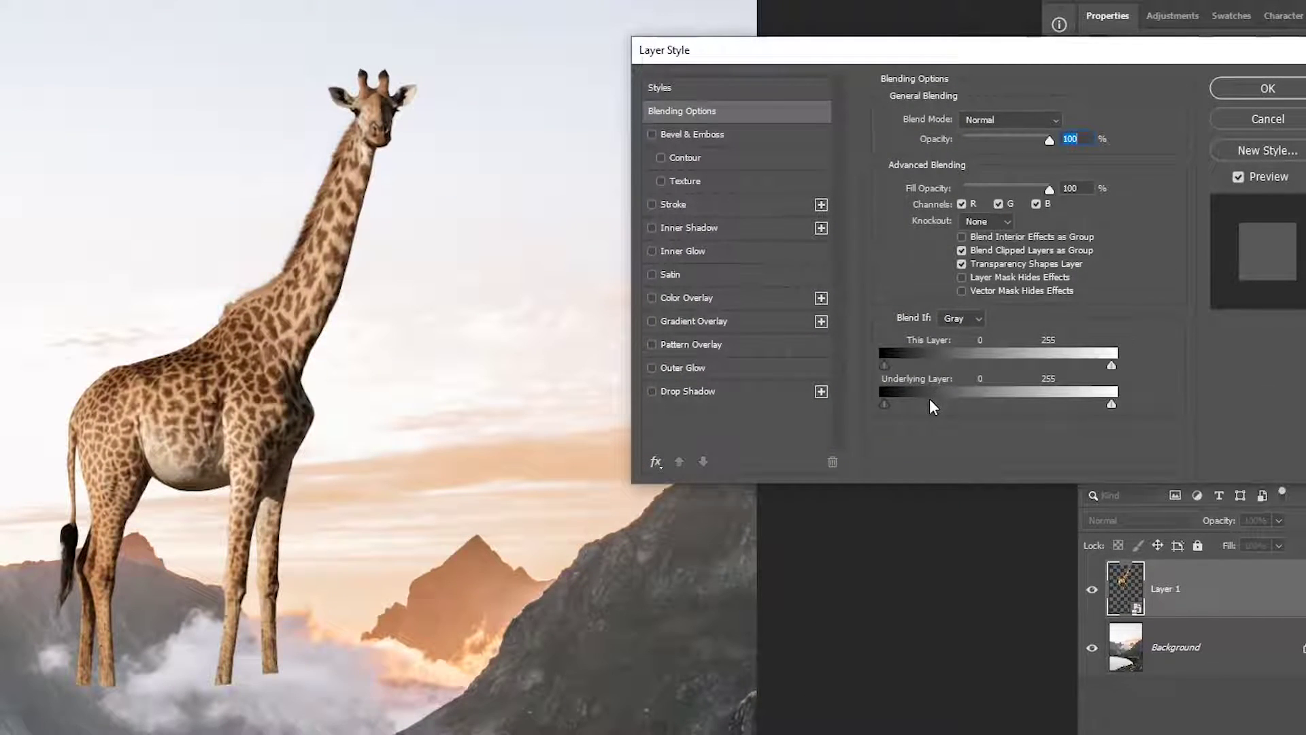
left_click_drag(884, 404, 1059, 407)
key("alt")
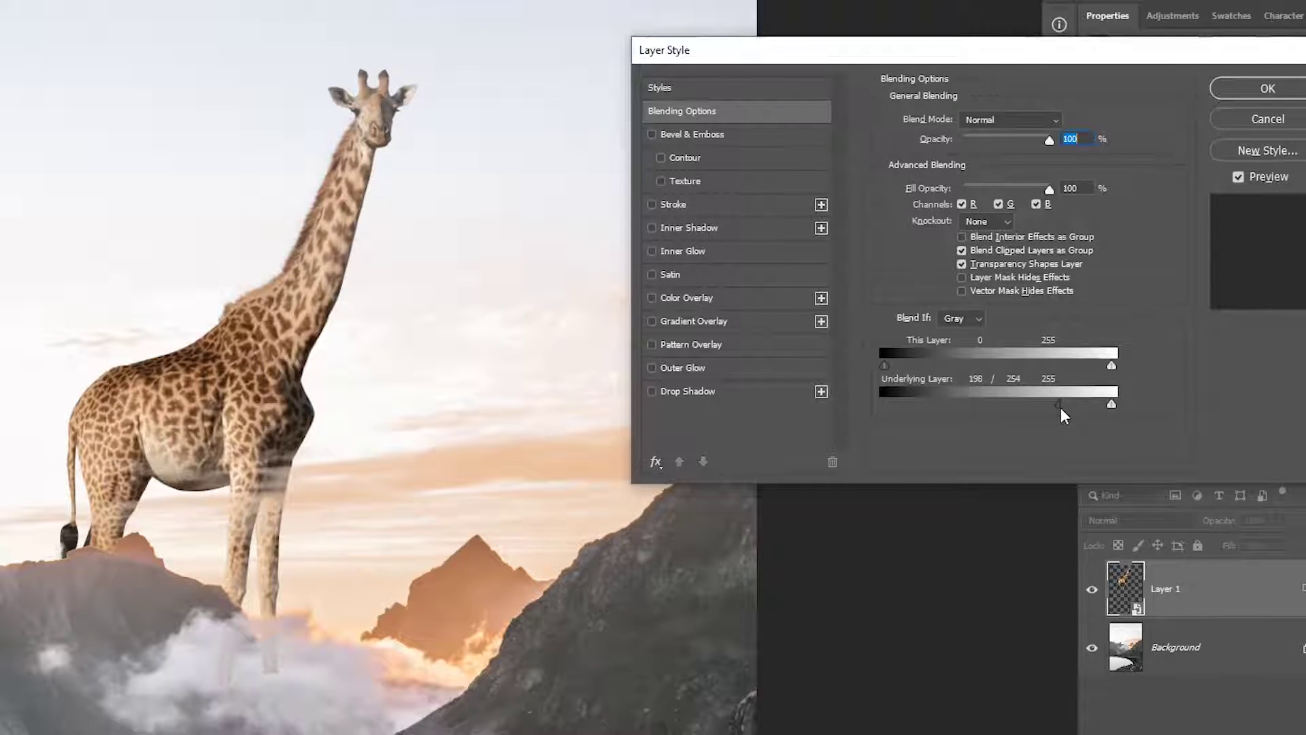
left_click(1229, 95)
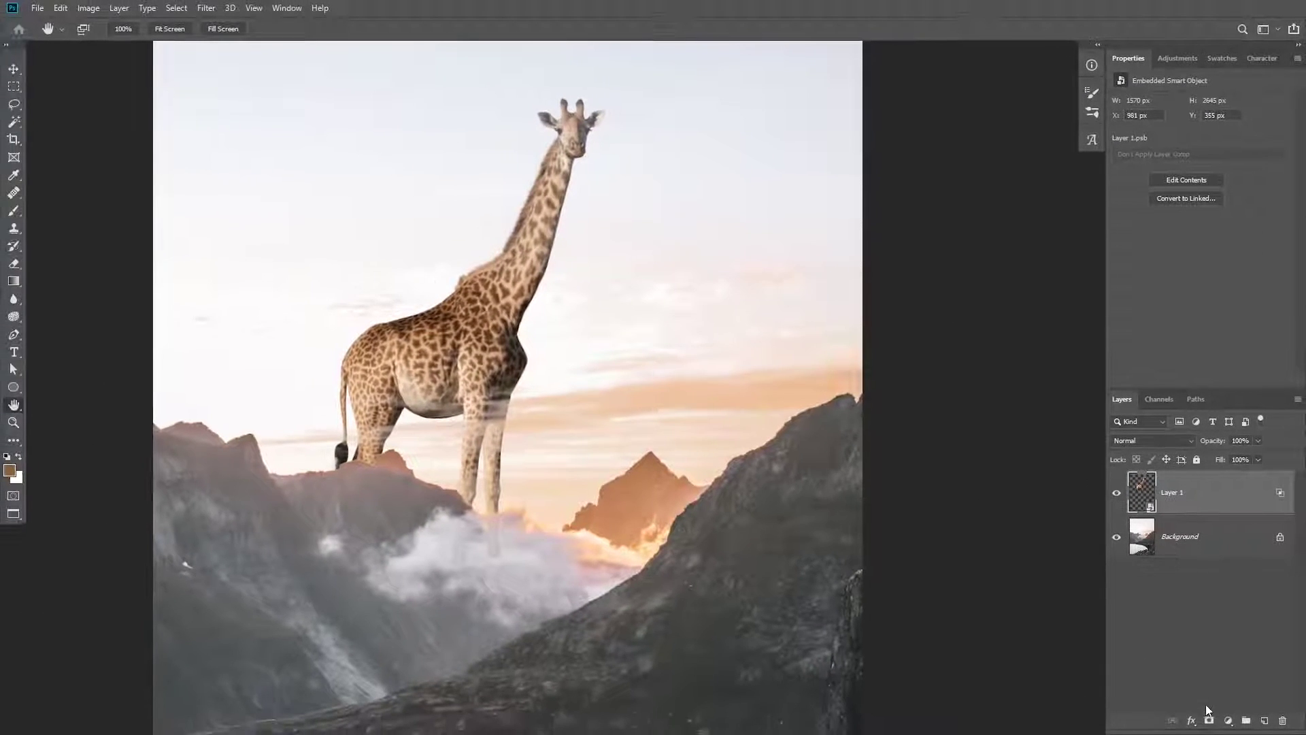
Add a layer mask to the giraffe and paint out its lower legs in the clouds with a soft black brush
left_click(1208, 719)
key("b")
left_click_drag(497, 418, 422, 417)
scroll(489, 558, "up", 5)
left_click_drag(487, 487, 419, 488)
mouse_move(490, 533)
left_mouse_down()
mouse_move(431, 568)
mouse_move(410, 536)
left_mouse_up()
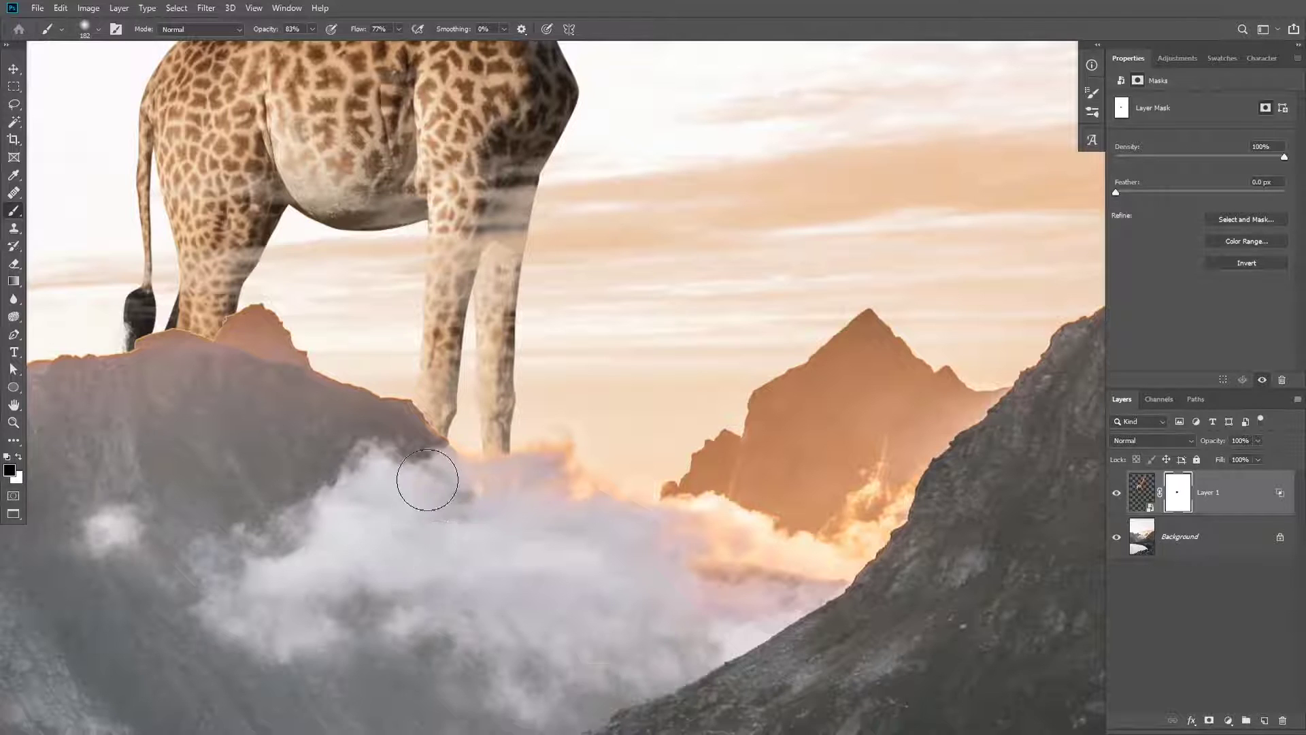
key("space")
left_click_drag(403, 380, 566, 517)
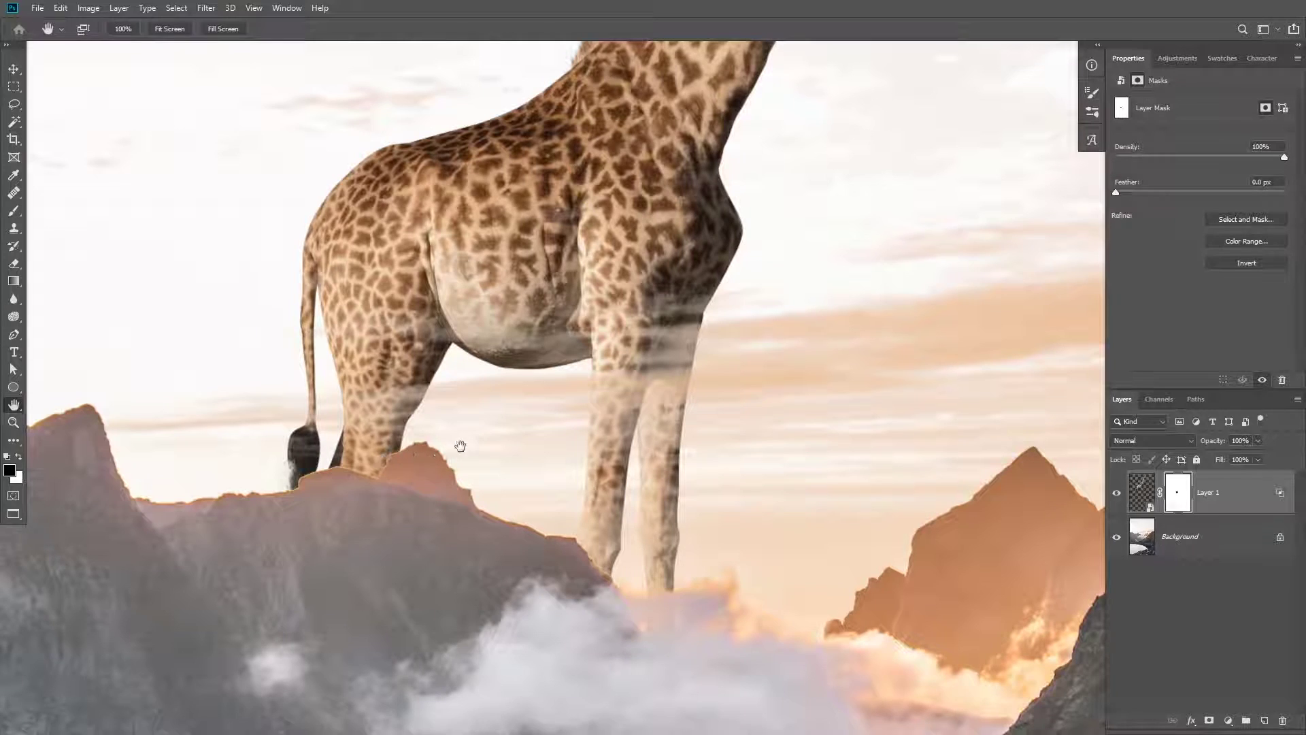
scroll(463, 449, "down", 3)
left_click_drag(466, 448, 411, 481)
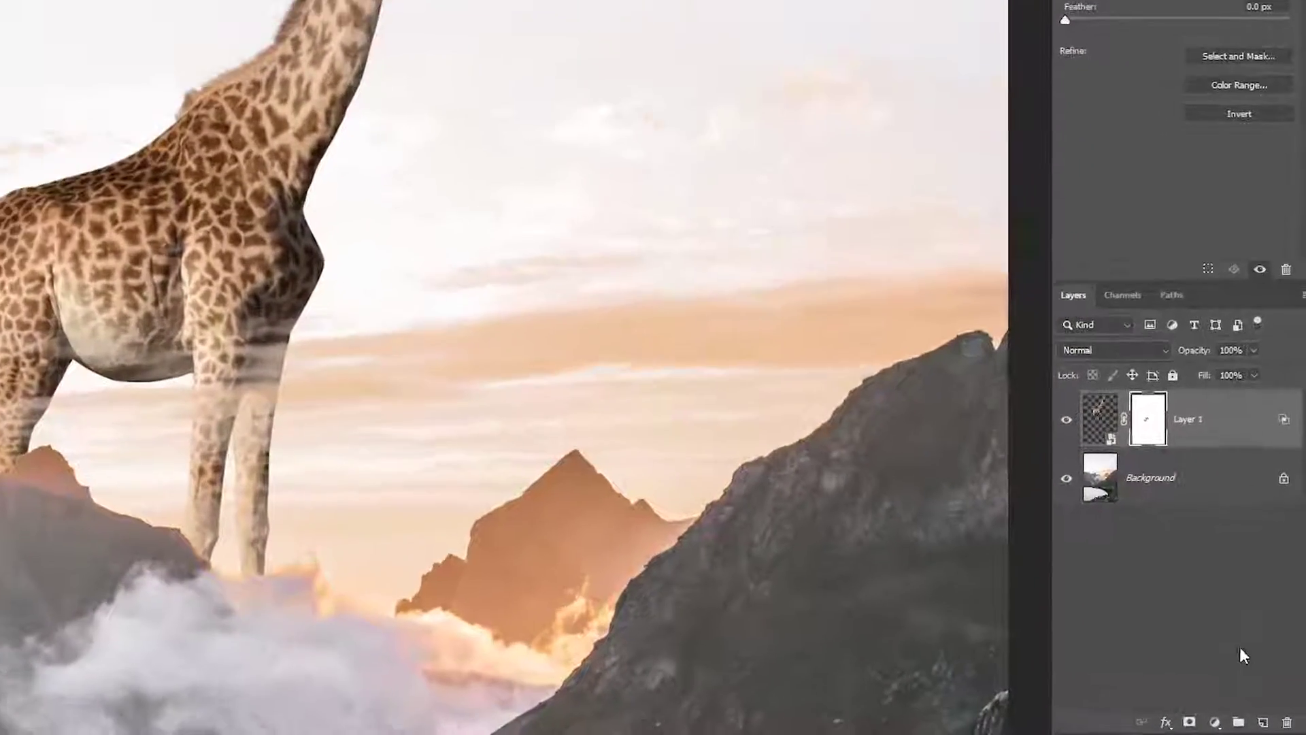
Add a Levels adjustment layer clipped to the giraffe layer
left_click(1215, 722)
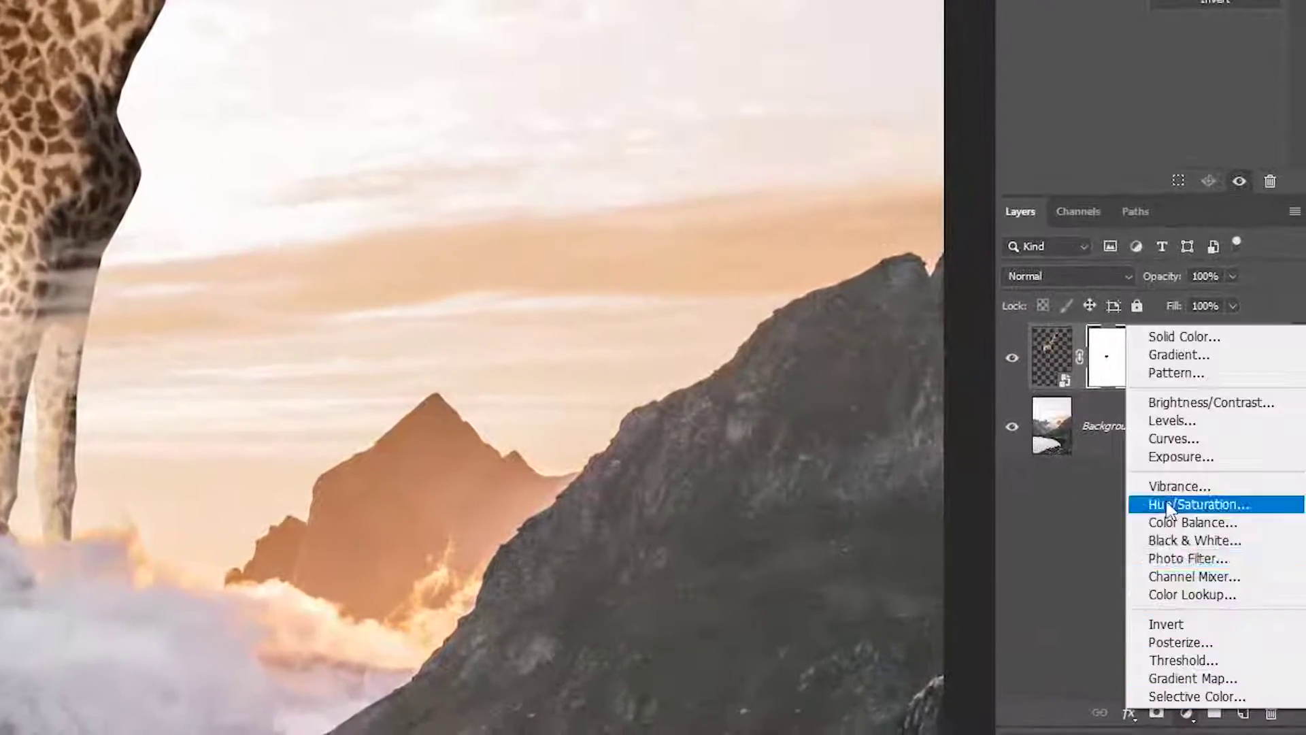
left_click(1210, 474)
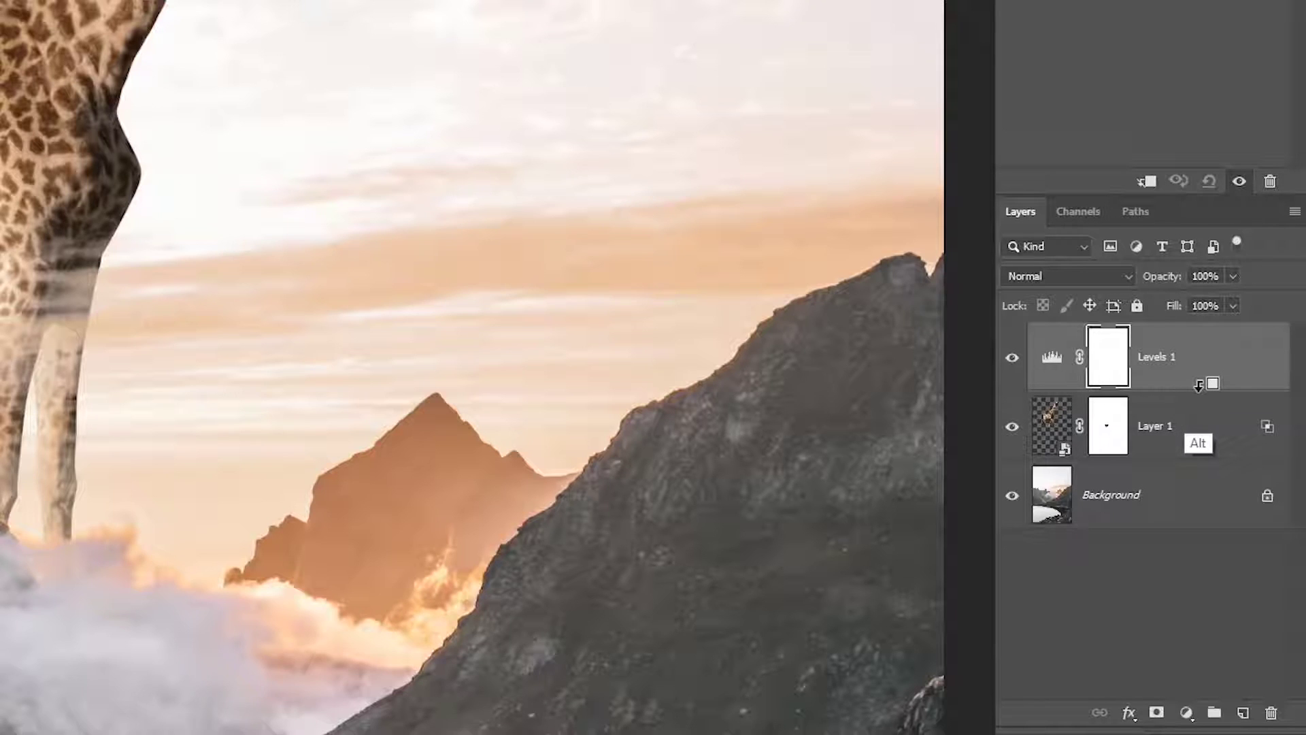
left_click(1196, 384, "alt")
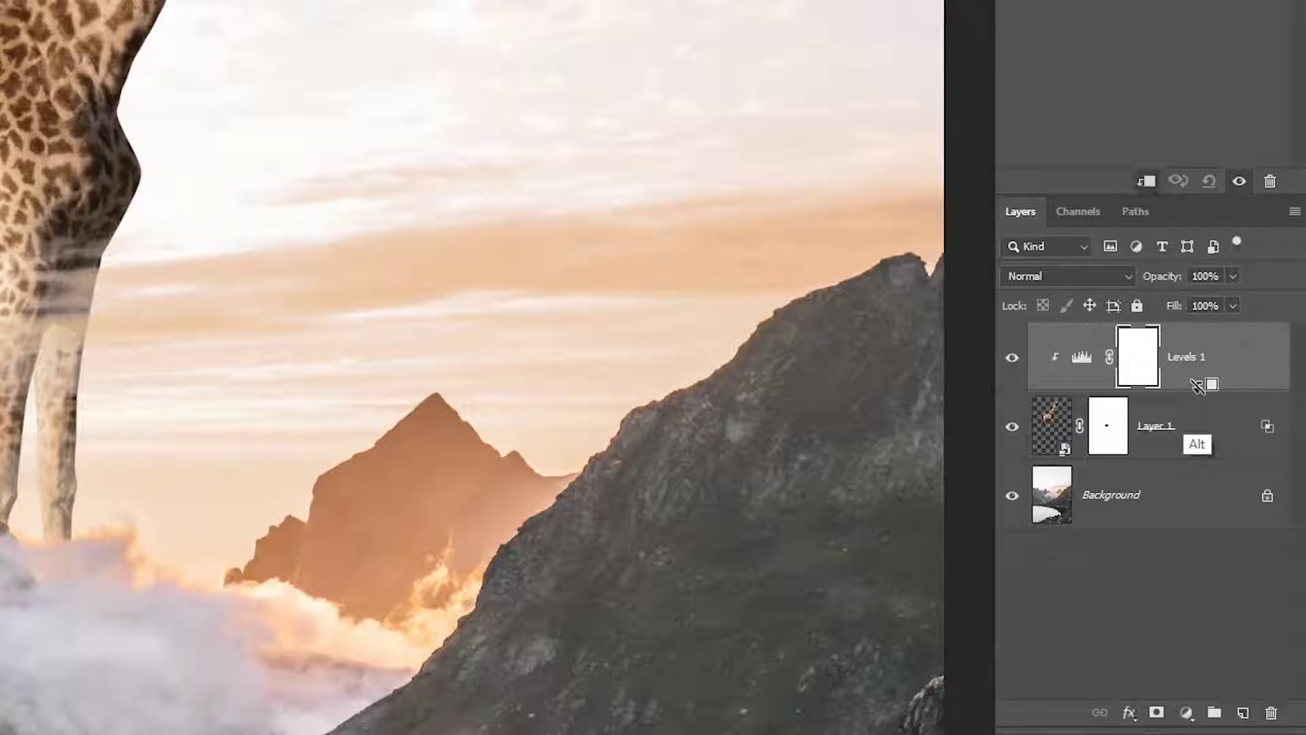
left_click(1146, 180)
left_click(1146, 181)
left_click(1087, 355)
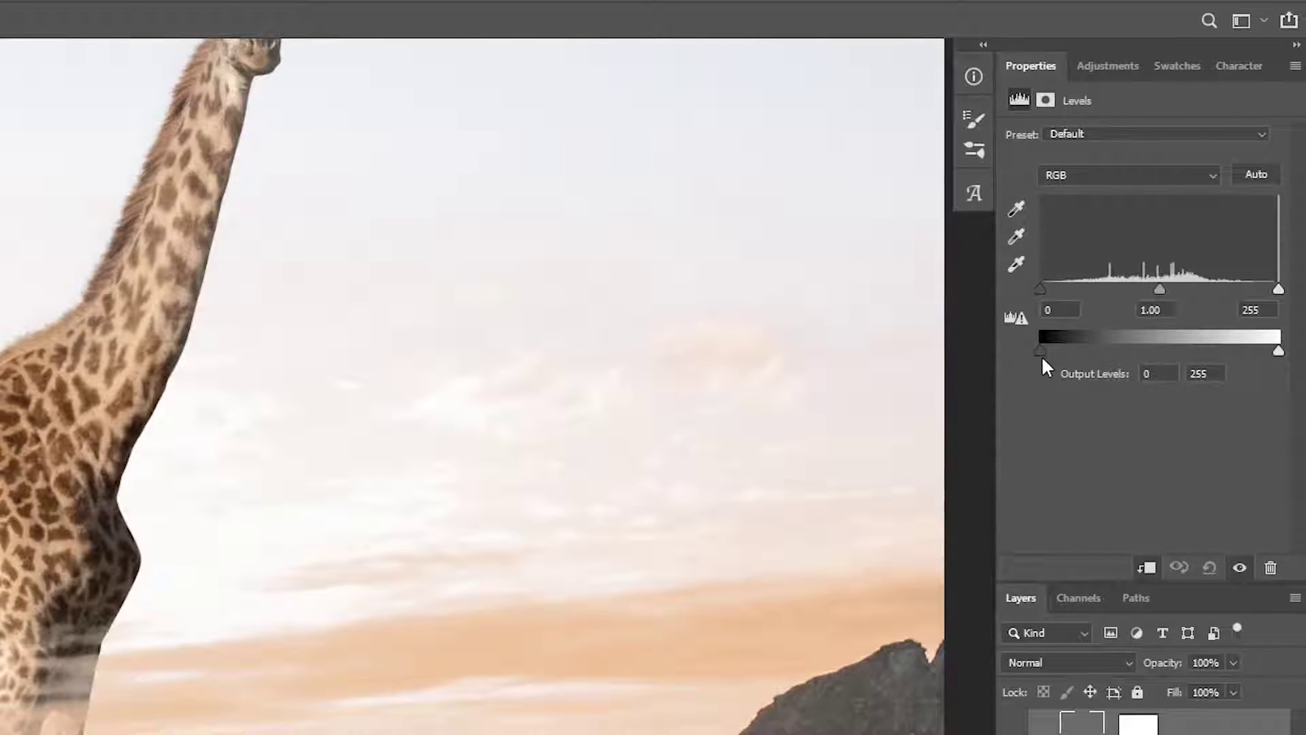
Raise the Levels adjustment's black output level to 91 and set its blend mode to Luminosity
left_click_drag(1042, 350, 1125, 354)
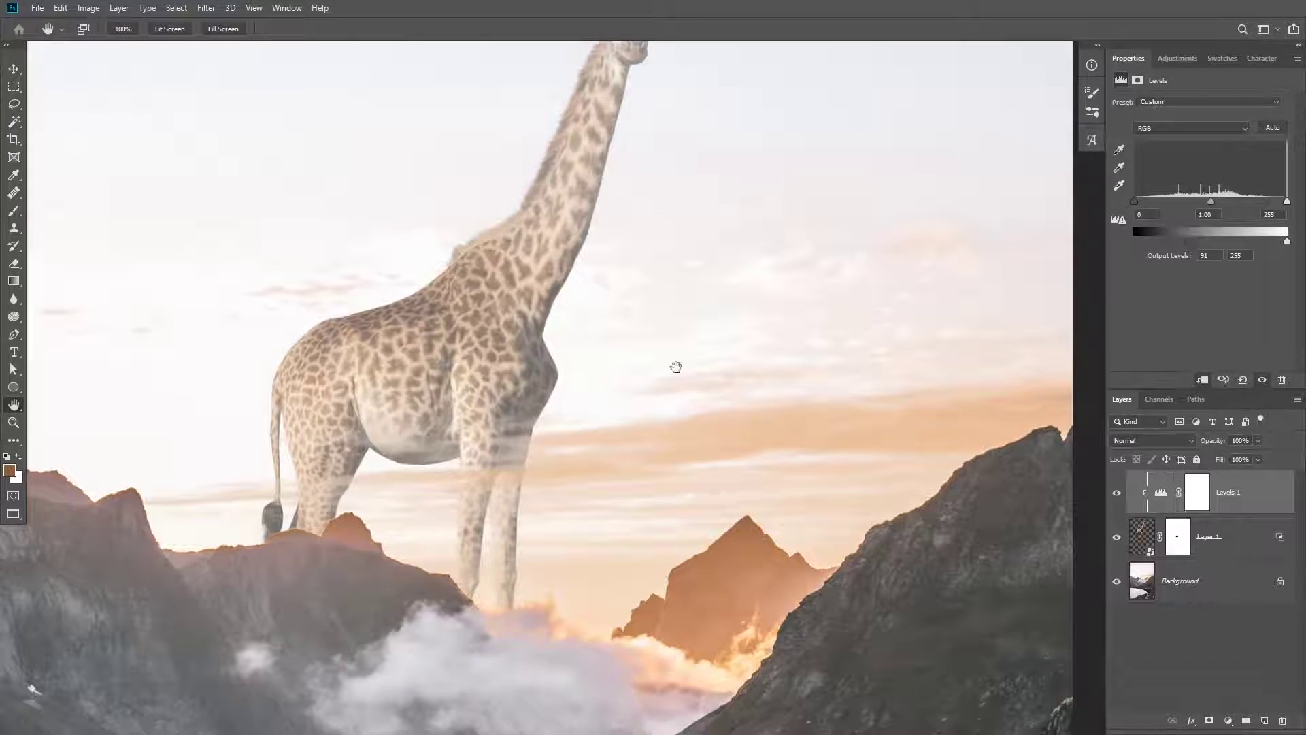
scroll(662, 379, "down", 1)
left_click_drag(662, 380, 636, 445)
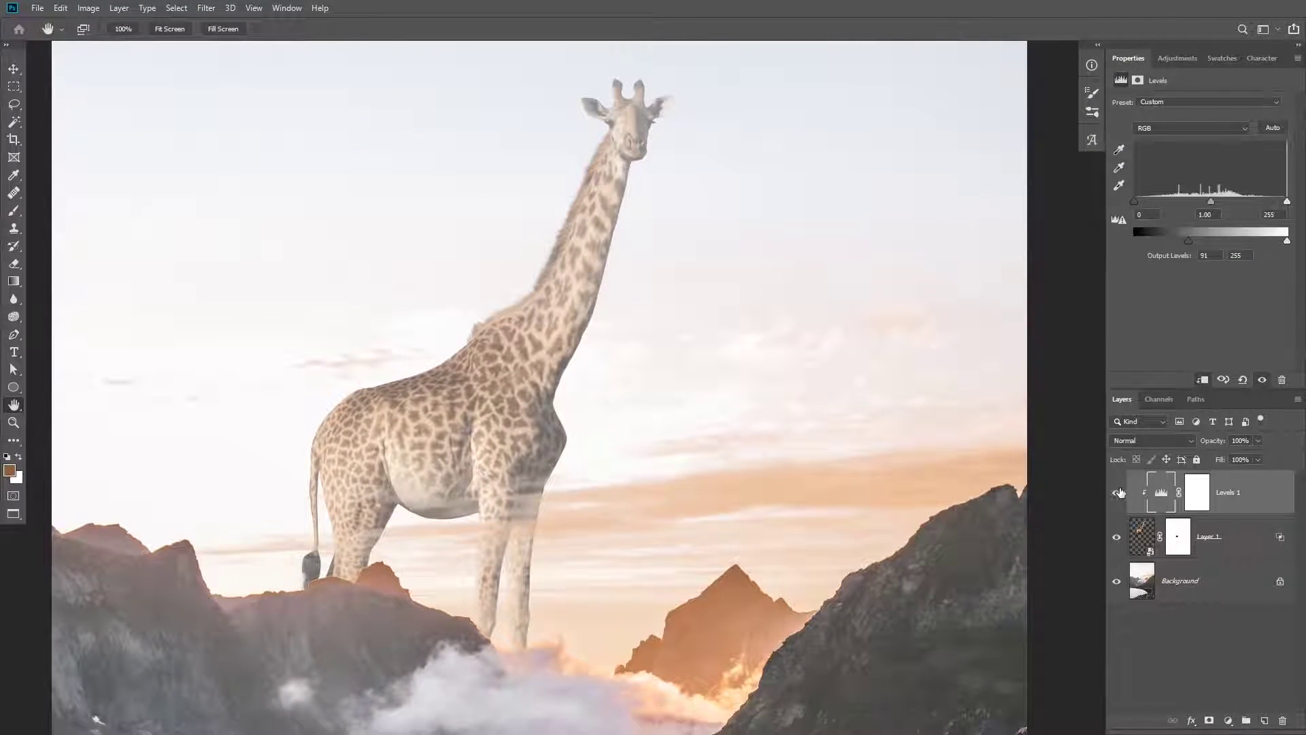
left_click(1129, 440)
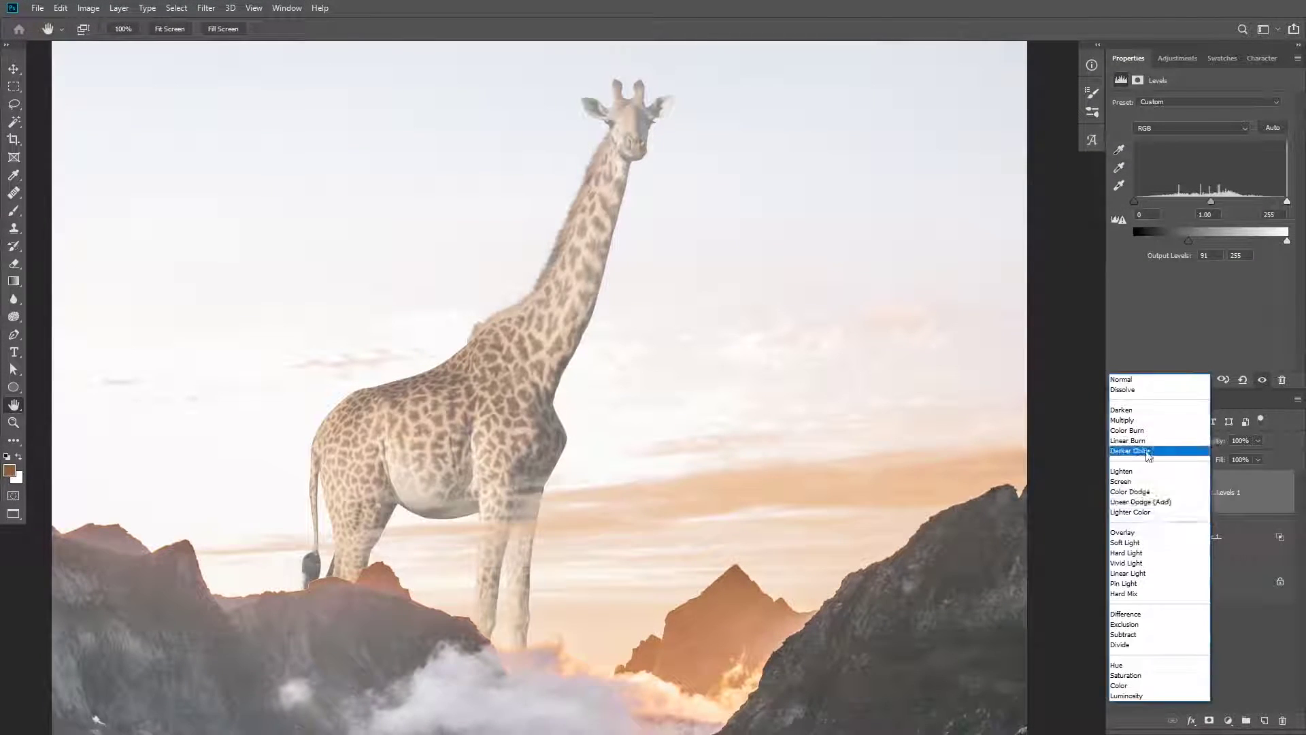
left_click(1126, 695)
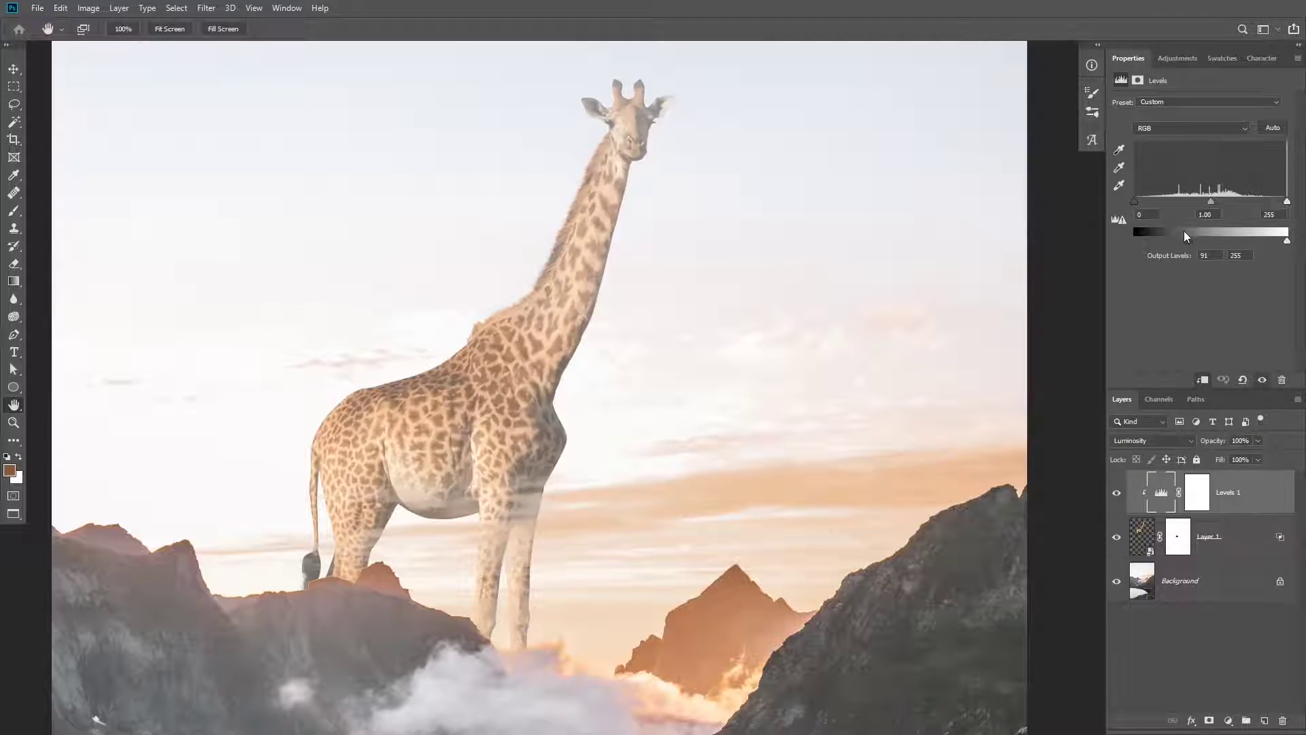
Raise the Levels adjustment's black output level to 128 and midtone to 1.25, and compare the giraffe with and without it
left_click_drag(1184, 231, 1180, 201)
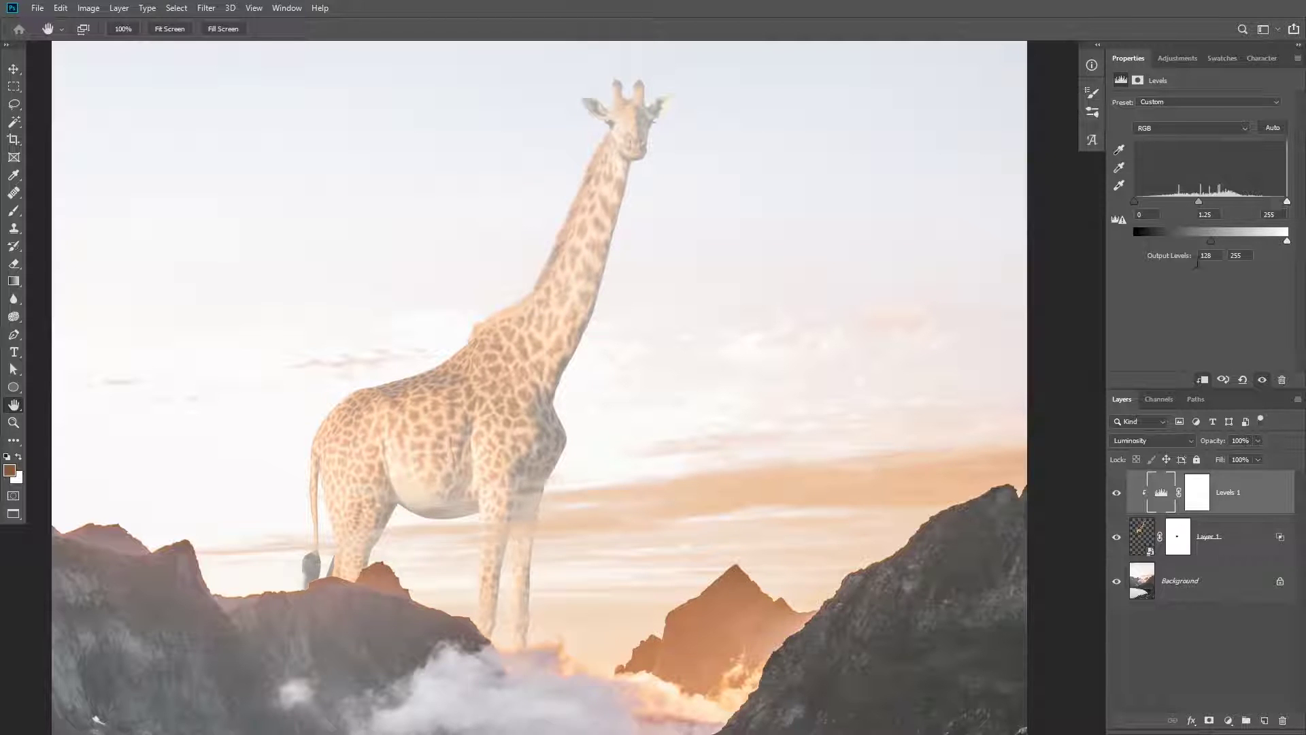
left_click(1116, 499)
left_click(1116, 499)
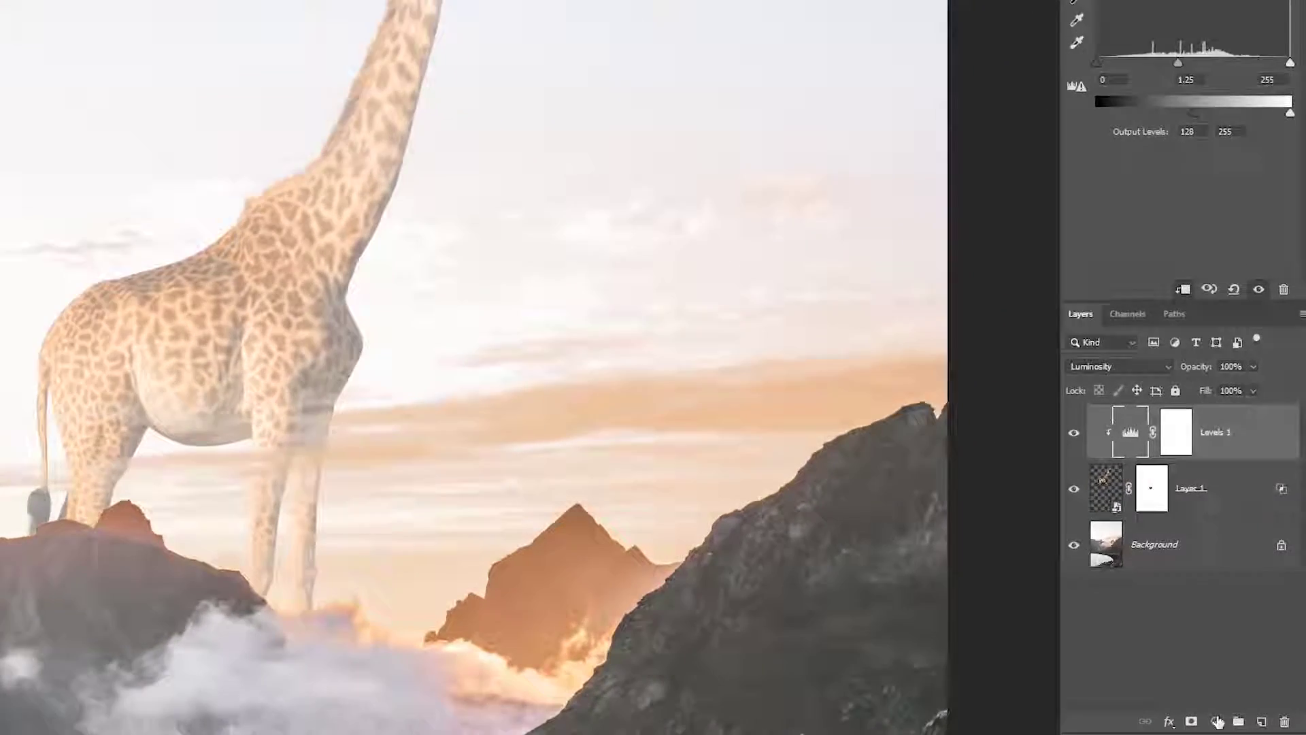
Add a clipped Hue/Saturation adjustment layer with Lightness +55 and set its blend mode to Luminosity
left_click(1227, 720)
left_click(1217, 591)
left_click_drag(1154, 261, 1222, 261)
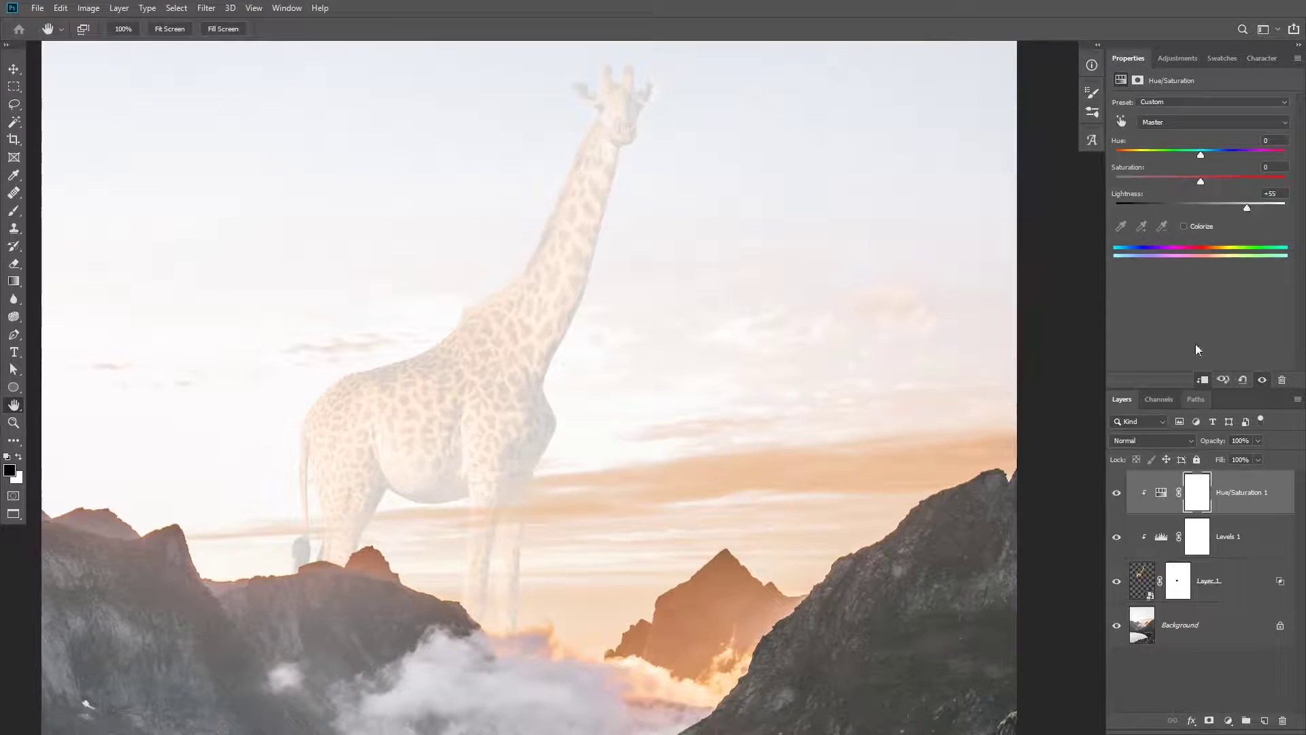
left_click(1152, 440)
left_click(1127, 693)
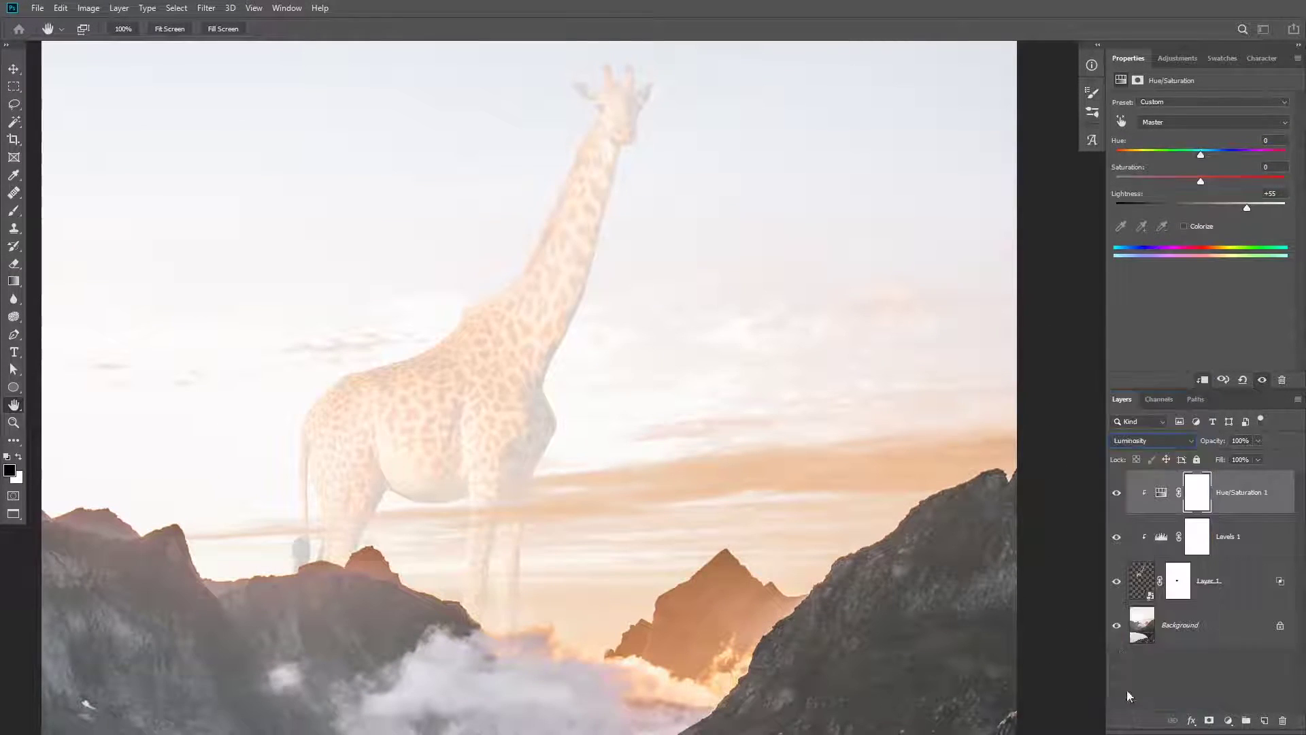
Invert the Hue/Saturation mask and paint it in white with a large soft brush over the giraffe's legs and lower body
left_click(1196, 495)
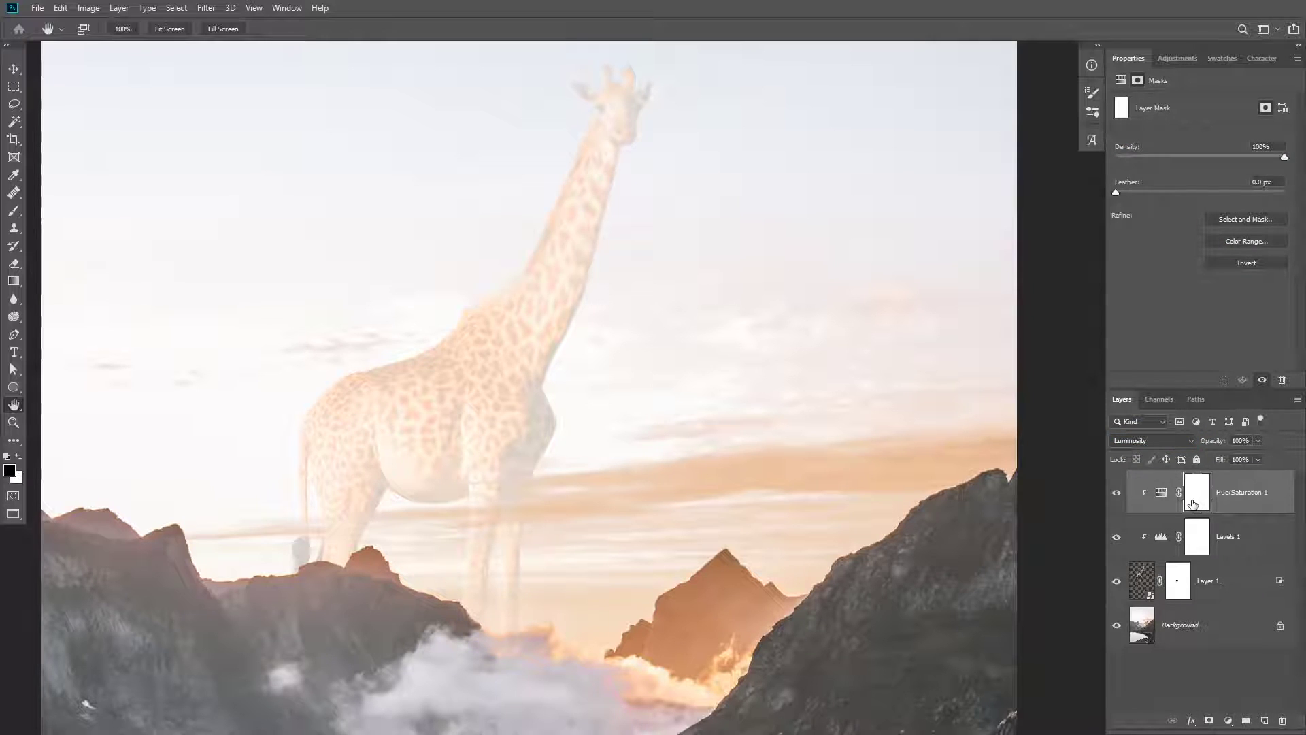
key("ctrl+i")
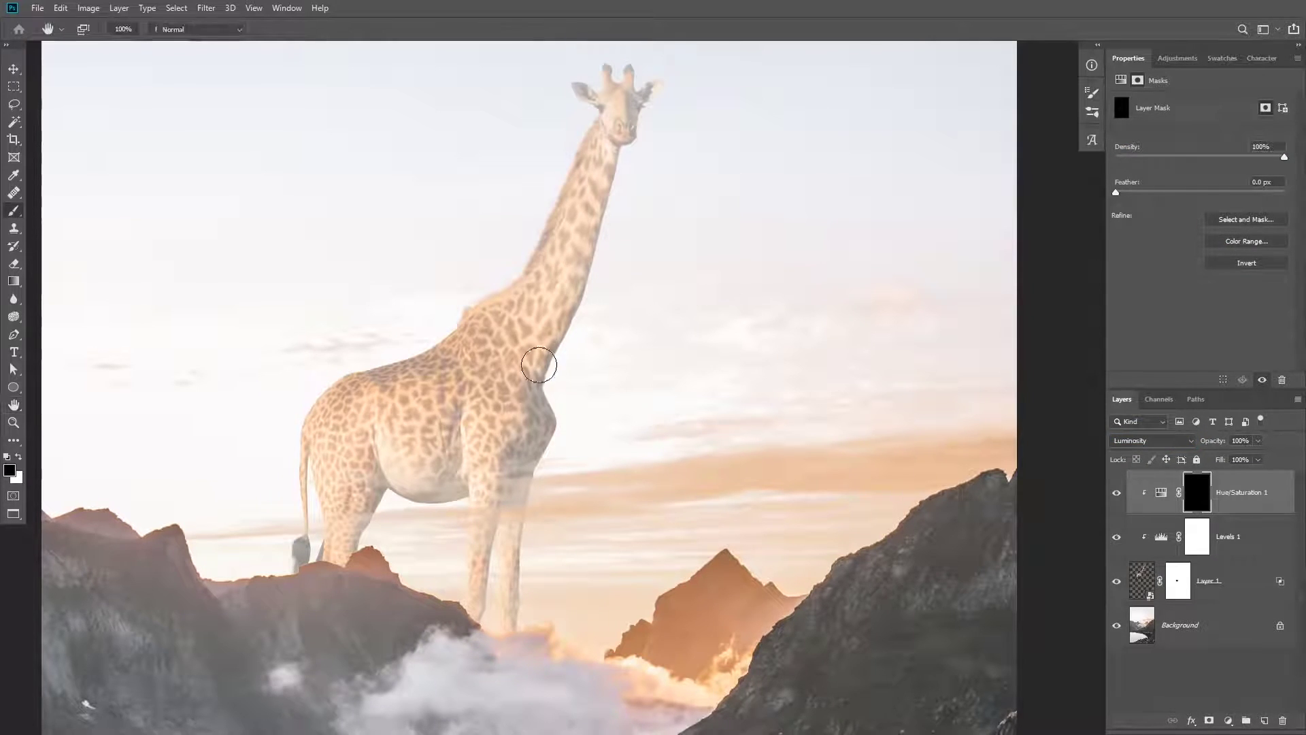
key("b")
mouse_move(328, 596)
left_mouse_down()
mouse_move(367, 605)
mouse_move(378, 580)
left_mouse_up()
key("]")
key("]")
key("]")
mouse_move(418, 489)
left_mouse_down()
mouse_move(399, 518)
mouse_move(383, 447)
left_mouse_up()
key("x")
key("ctrl+z")
left_click_drag(353, 30, 322, 31)
mouse_move(391, 467)
left_mouse_down()
mouse_move(435, 466)
mouse_move(364, 489)
left_mouse_up()
mouse_move(653, 622)
left_mouse_down()
mouse_move(606, 583)
mouse_move(581, 626)
left_mouse_up()
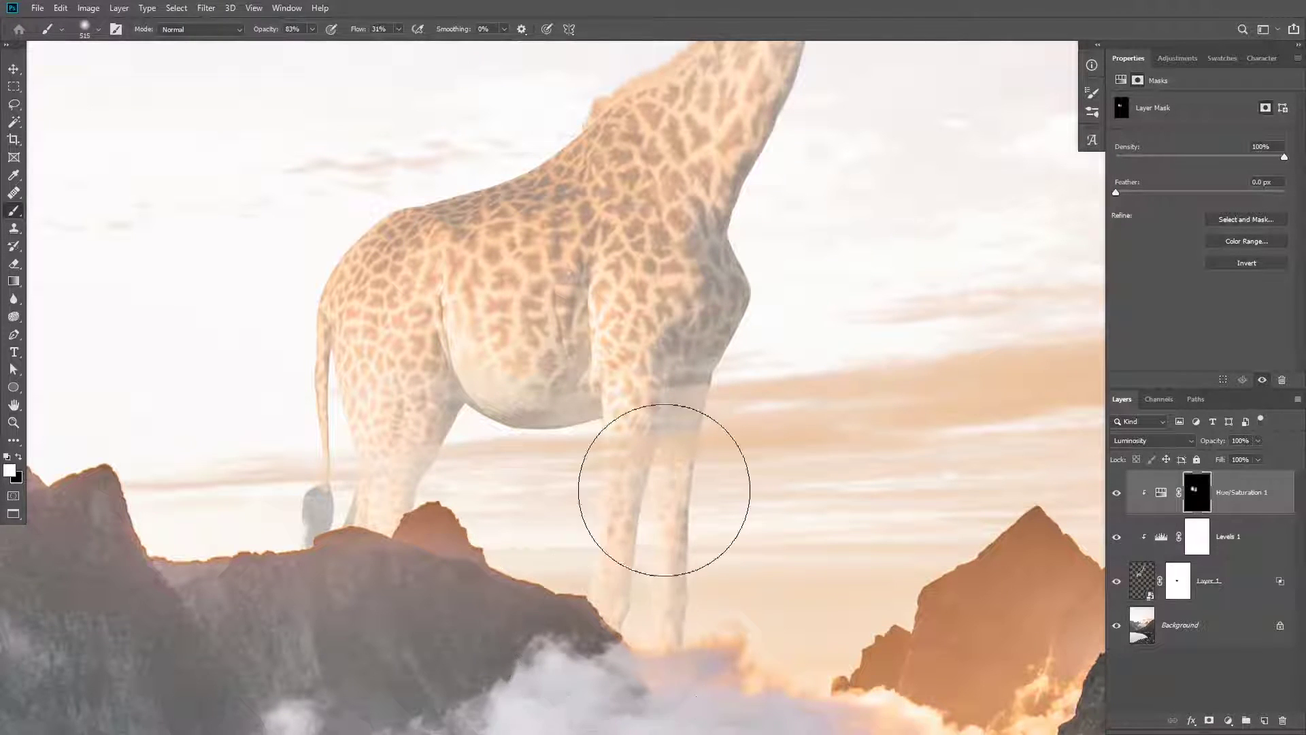
key("space")
key("ctrl+minus")
key("ctrl+minus")
left_click_drag(533, 410, 442, 493)
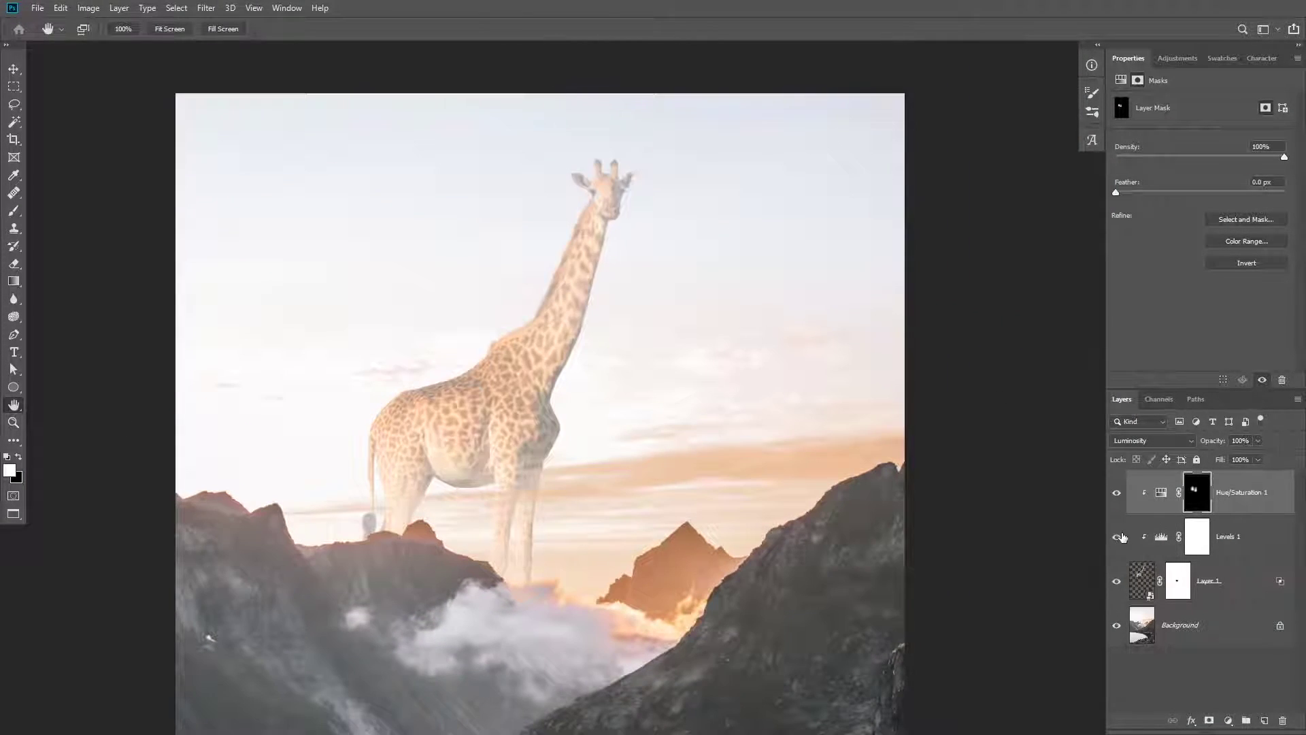
Paint black on the Levels mask over the giraffe's head and neck to restore their contrast
left_click(1170, 536)
key("b")
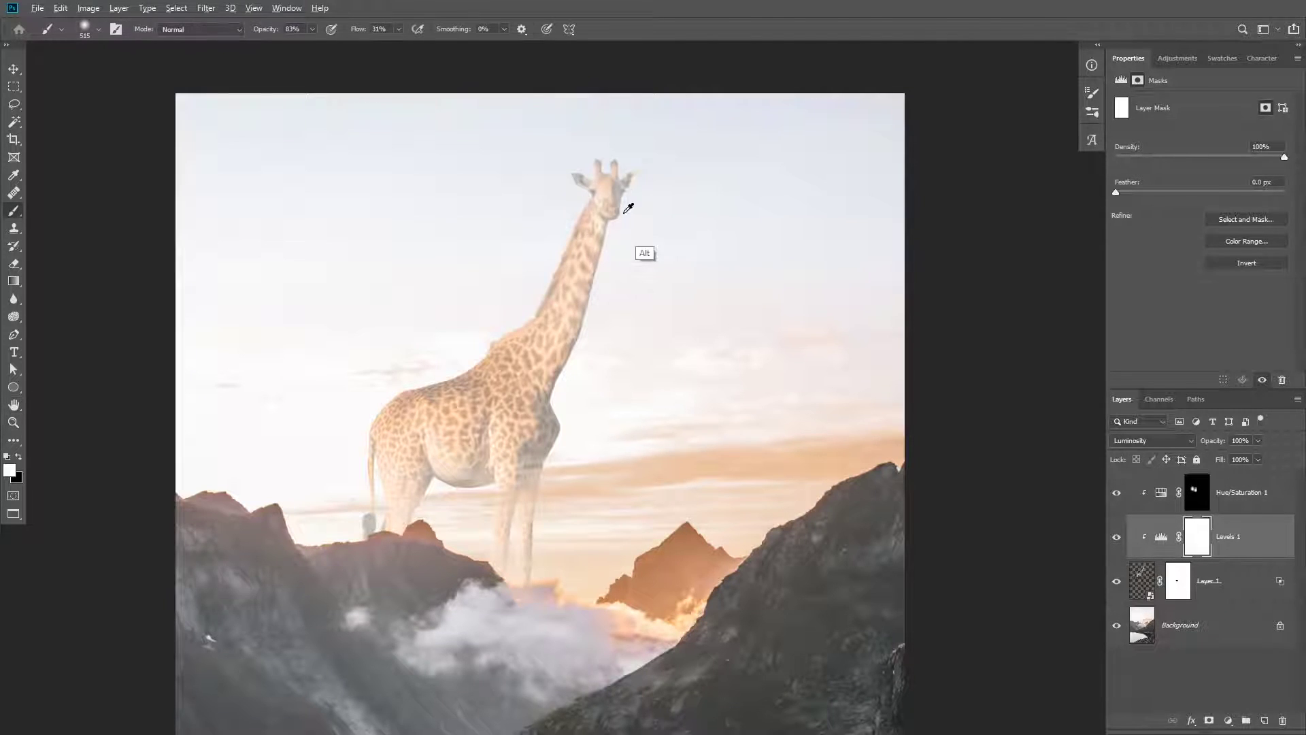
key("x")
mouse_move(548, 205)
left_mouse_down()
mouse_move(567, 194)
mouse_move(646, 227)
left_mouse_up()
left_click_drag(592, 183, 540, 296)
key("h")
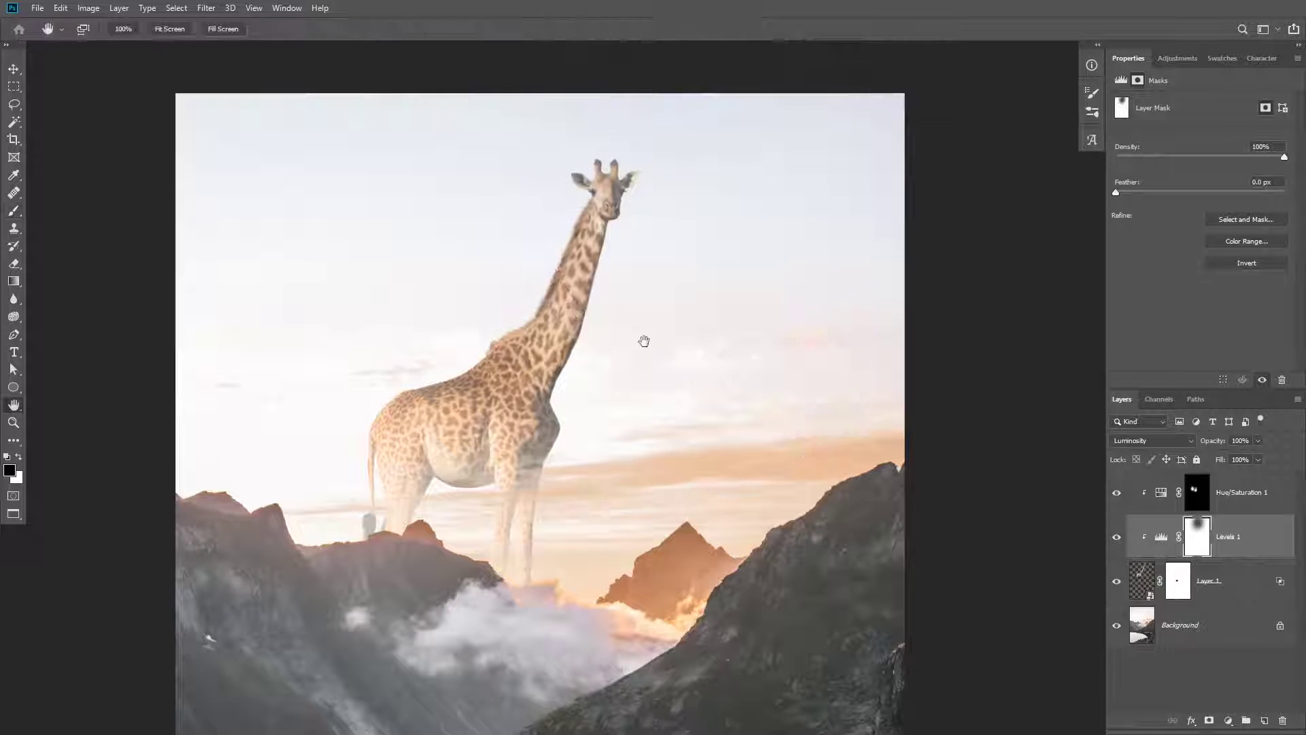
Add a clipped Curves adjustment above Hue/Saturation with a point at input 102, output 155, and set its blend mode to Luminosity
left_click_drag(640, 349, 618, 341)
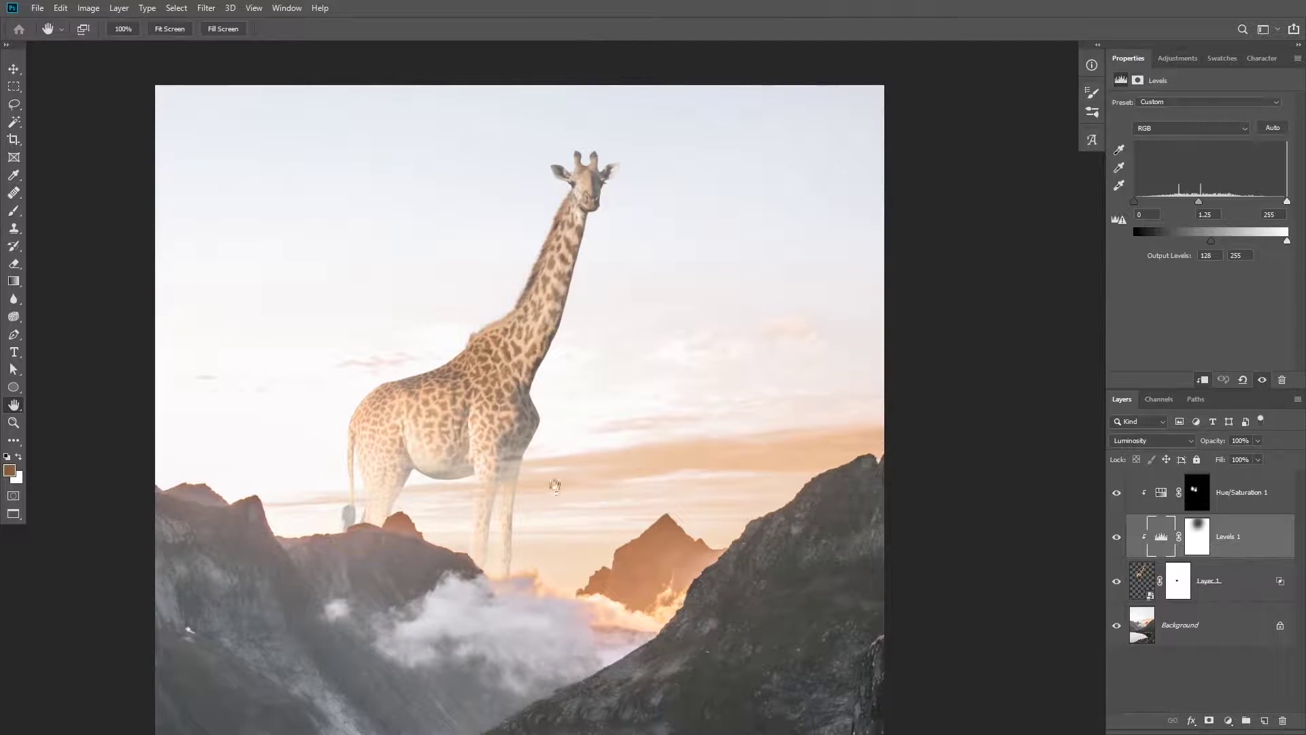
left_click_drag(549, 489, 551, 475)
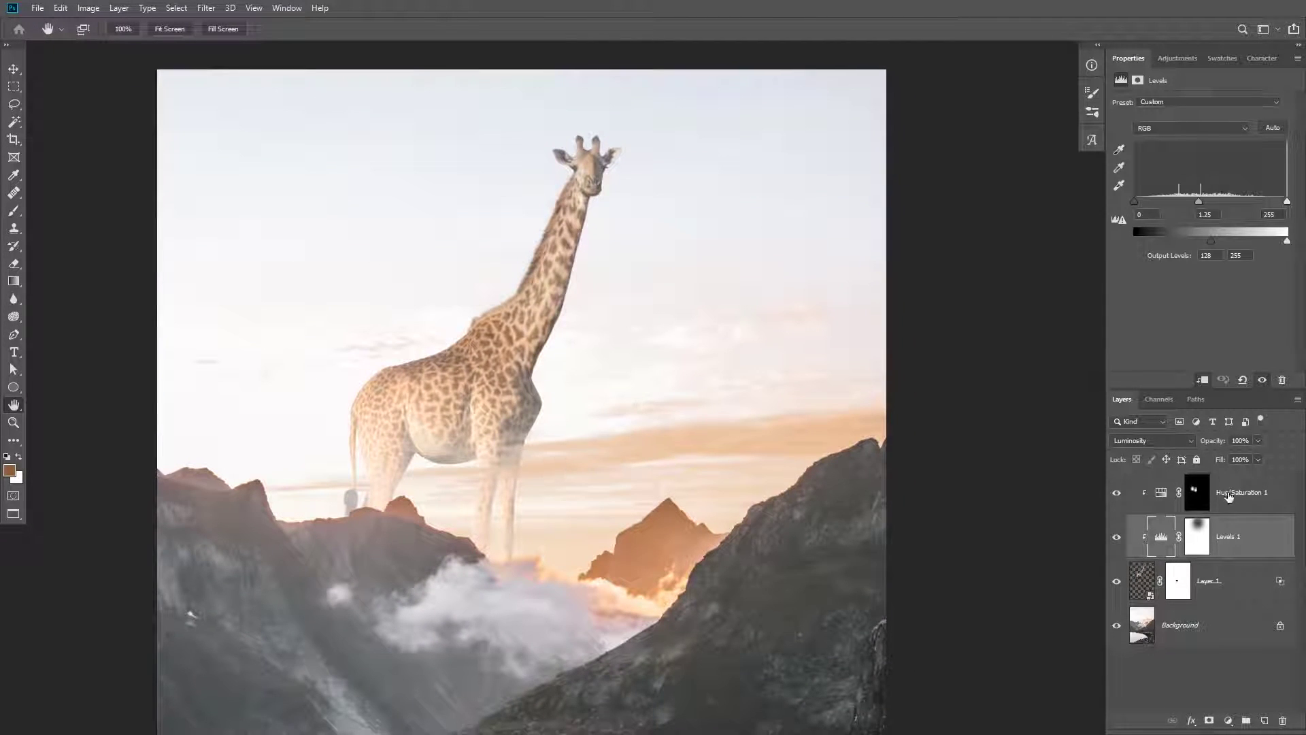
left_click(1229, 497)
left_click(1229, 721)
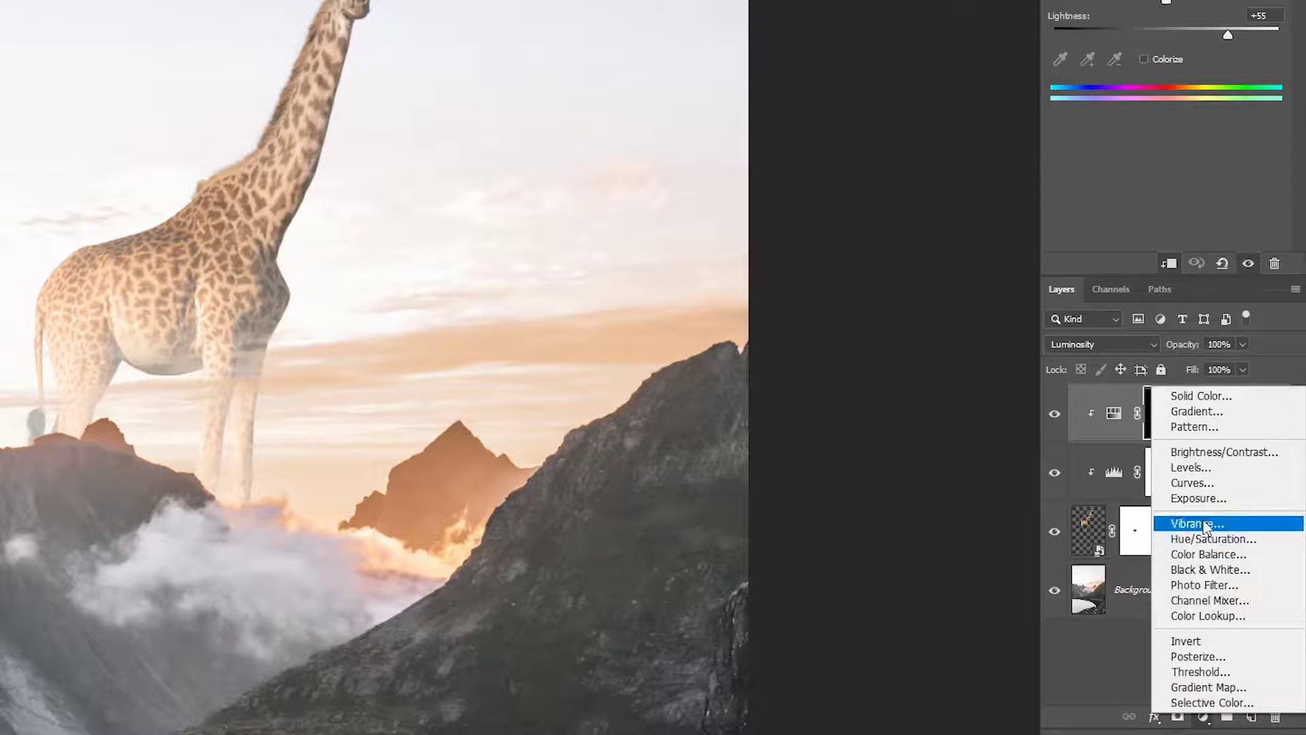
left_click(1192, 482)
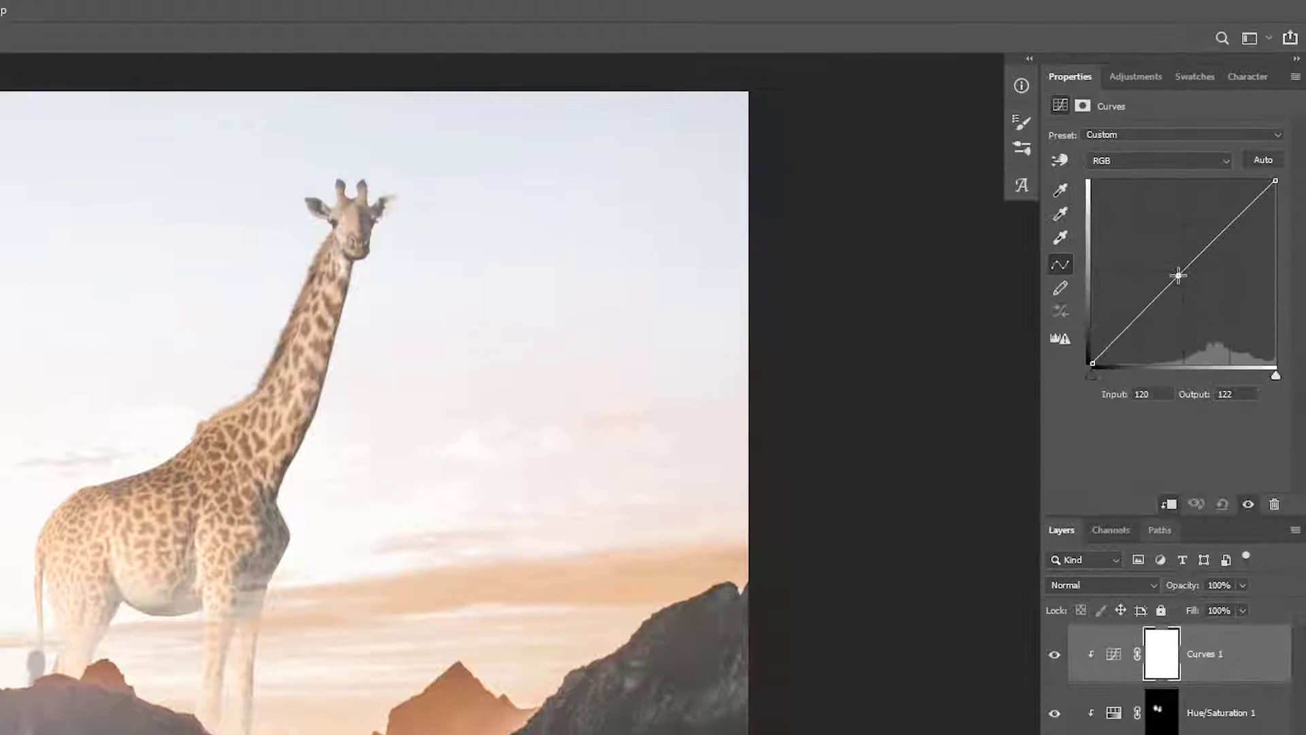
left_click_drag(1178, 275, 1166, 252)
left_click(1101, 585)
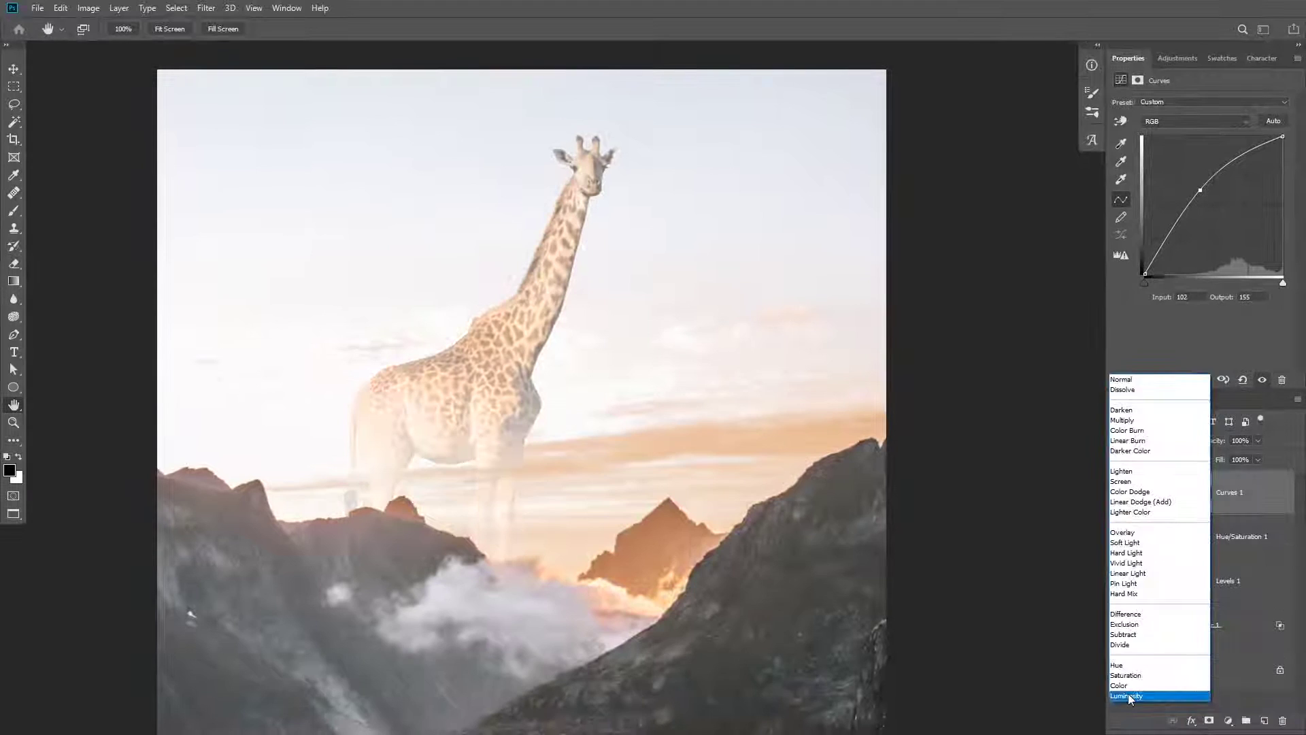
left_click(1127, 695)
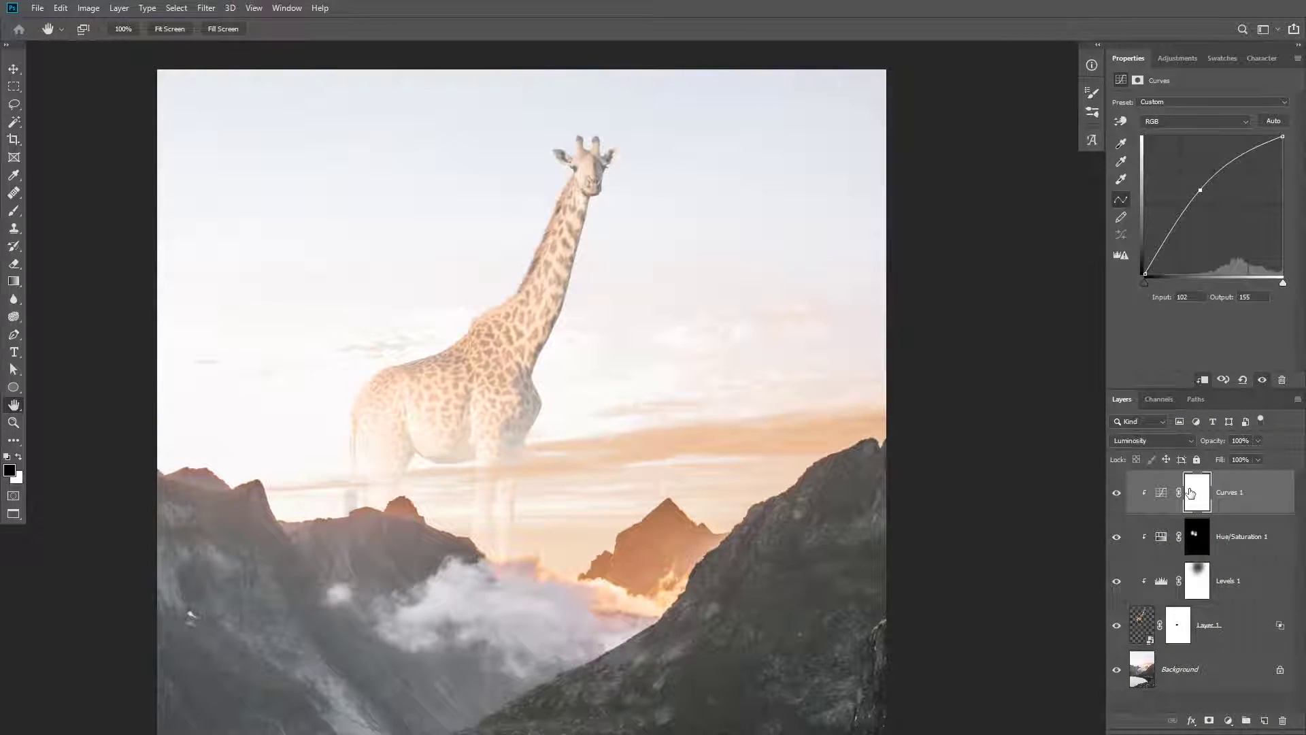
Invert the brightening Curves mask and paint white highlights along the back of the giraffe's neck, its back and hindquarters
left_click(1190, 492)
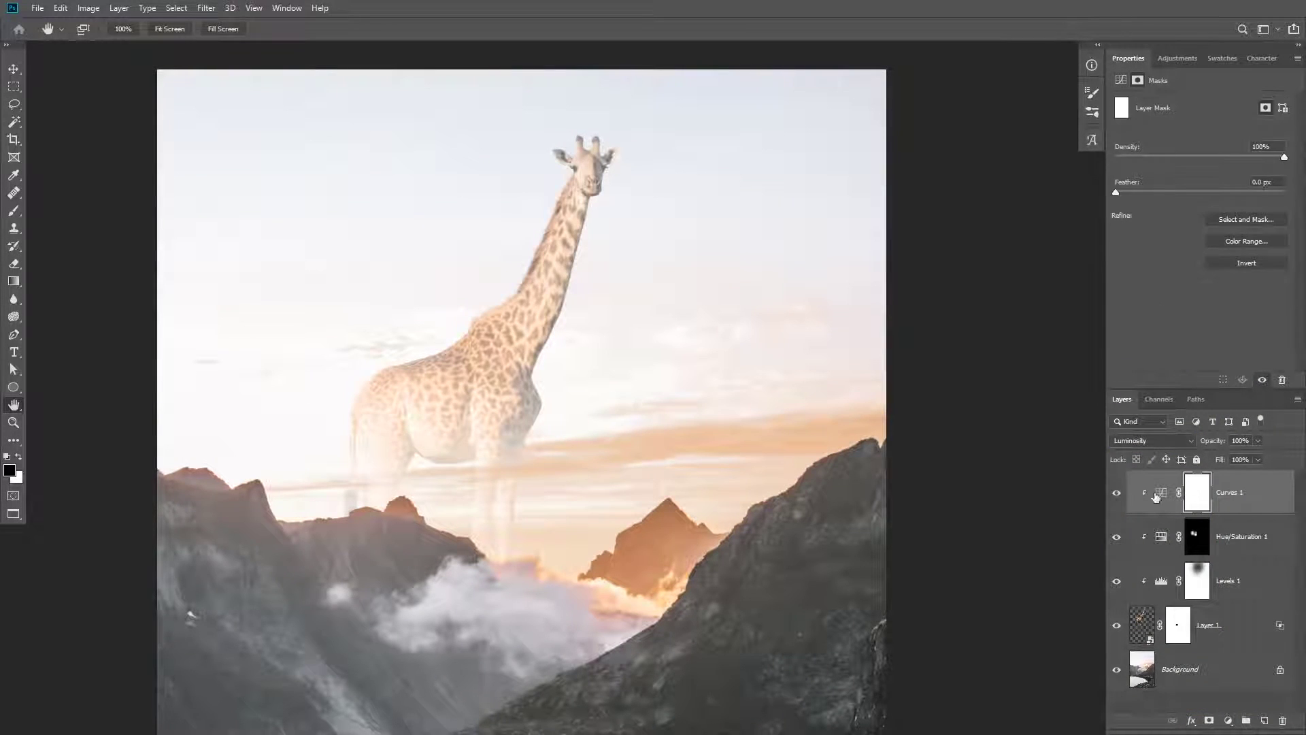
key("ctrl+i")
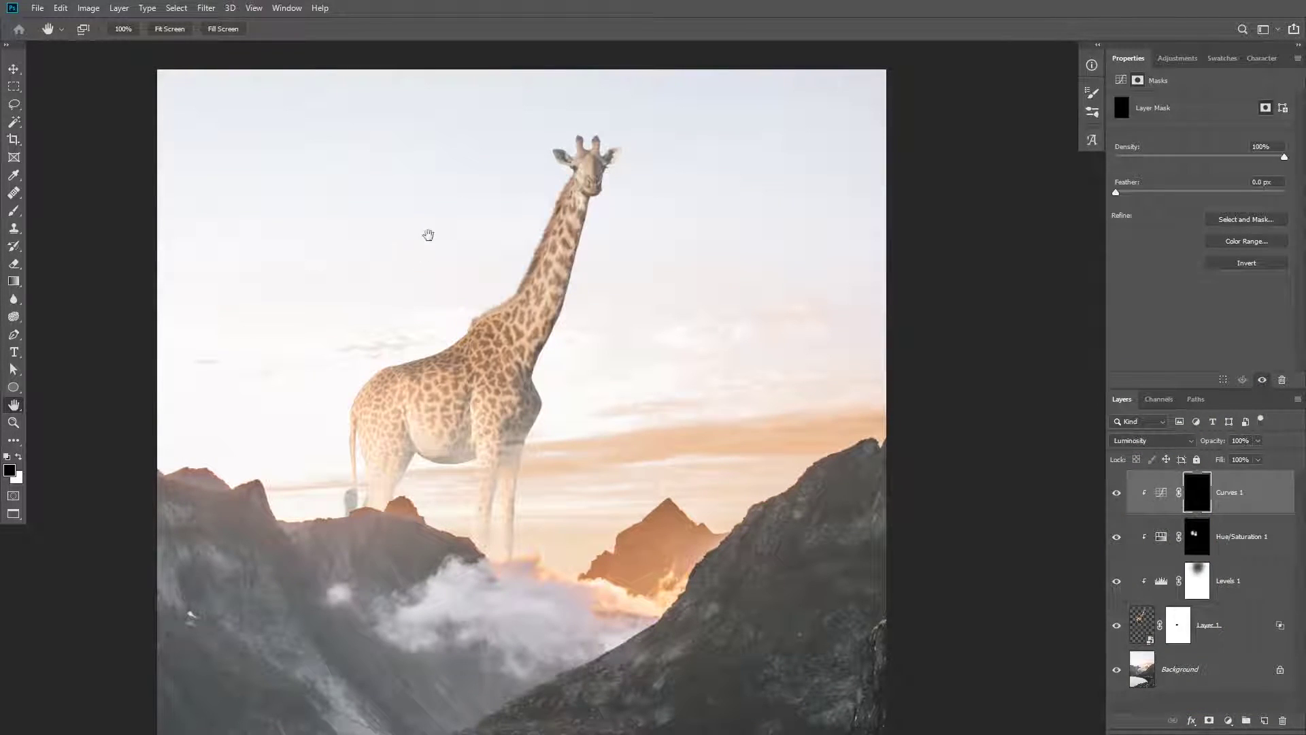
key("b")
left_click_drag(607, 144, 386, 209)
left_click_drag(568, 166, 599, 163)
key("x")
mouse_move(539, 219)
left_mouse_down()
mouse_move(467, 378)
mouse_move(549, 211)
mouse_move(416, 380)
mouse_move(453, 368)
left_mouse_up()
mouse_move(455, 371)
left_mouse_down()
mouse_move(432, 408)
mouse_move(322, 488)
left_mouse_up()
left_click_drag(304, 470, 416, 314)
mouse_move(400, 361)
left_mouse_down()
mouse_move(362, 365)
mouse_move(327, 412)
left_mouse_up()
left_click_drag(325, 355, 378, 355)
left_click_drag(302, 409, 350, 363)
mouse_move(378, 331)
left_mouse_down()
mouse_move(435, 341)
mouse_move(504, 295)
left_mouse_up()
left_click_drag(435, 443, 411, 442)
left_click_drag(349, 530, 348, 530)
left_click_drag(315, 488, 323, 532)
scroll(585, 364, "down", 4)
Add a second clipped Curves adjustment above the first, pull its midtones down to darken, and set its blend mode to Luminosity
left_click_drag(580, 347, 533, 412)
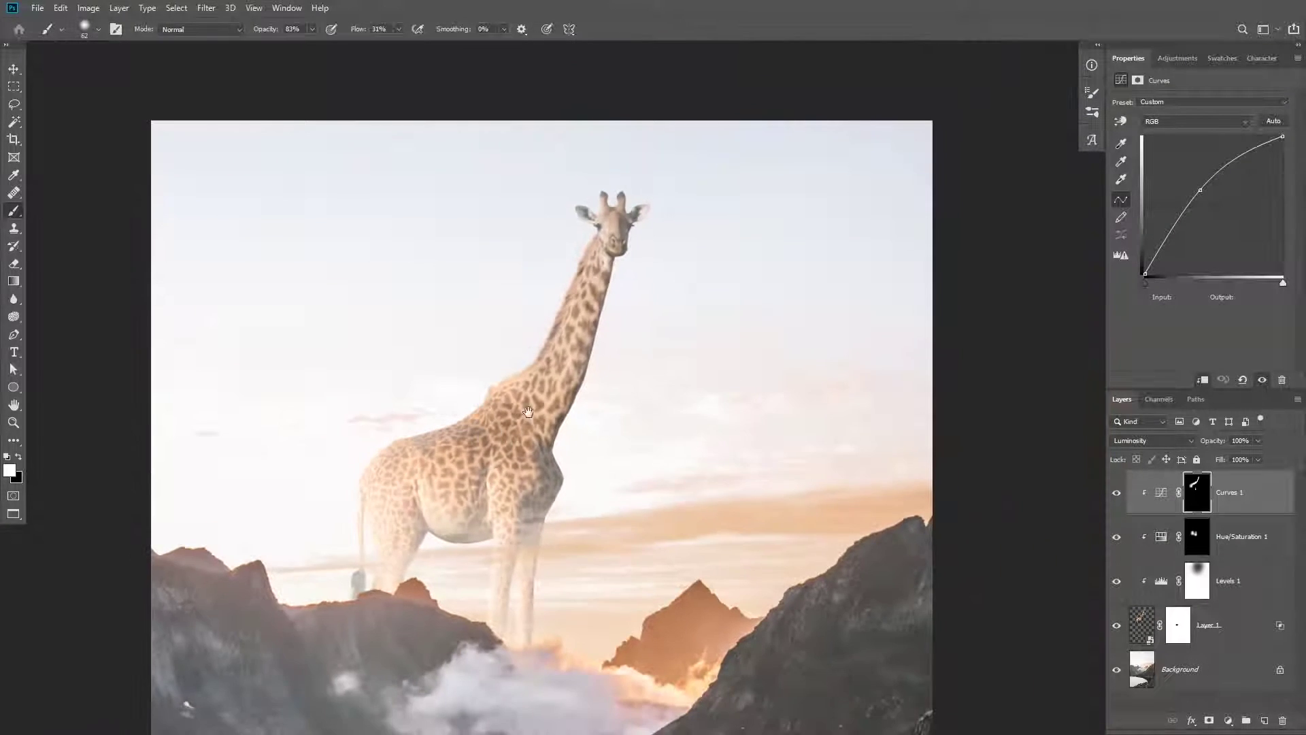
left_click(1161, 492)
left_click(1227, 720)
left_click(1221, 548)
left_click(1202, 380)
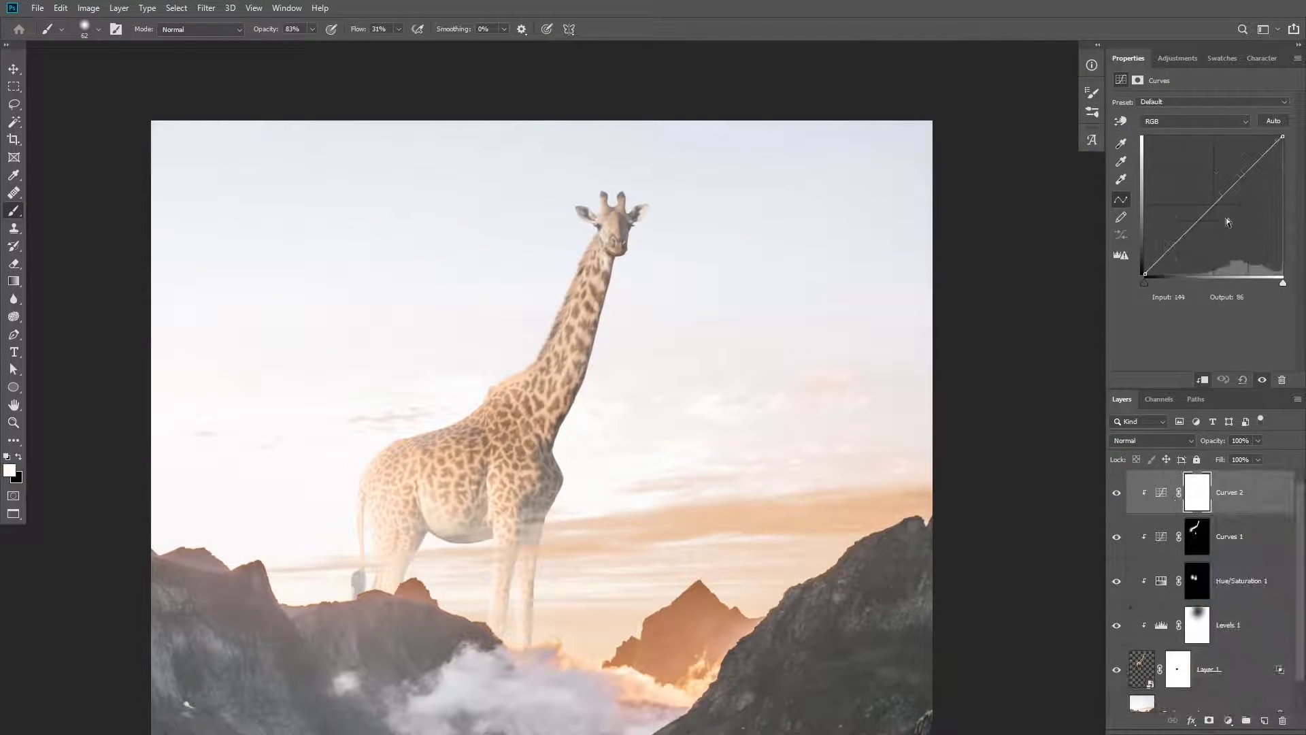
left_click_drag(1226, 214, 1227, 225)
left_click(1152, 440)
left_click(1150, 698)
left_click(1161, 492)
Invert the darkening Curves mask and paint white shadows along the front of the giraffe's neck, chest and legs
left_click(1195, 493)
key("ctrl+i")
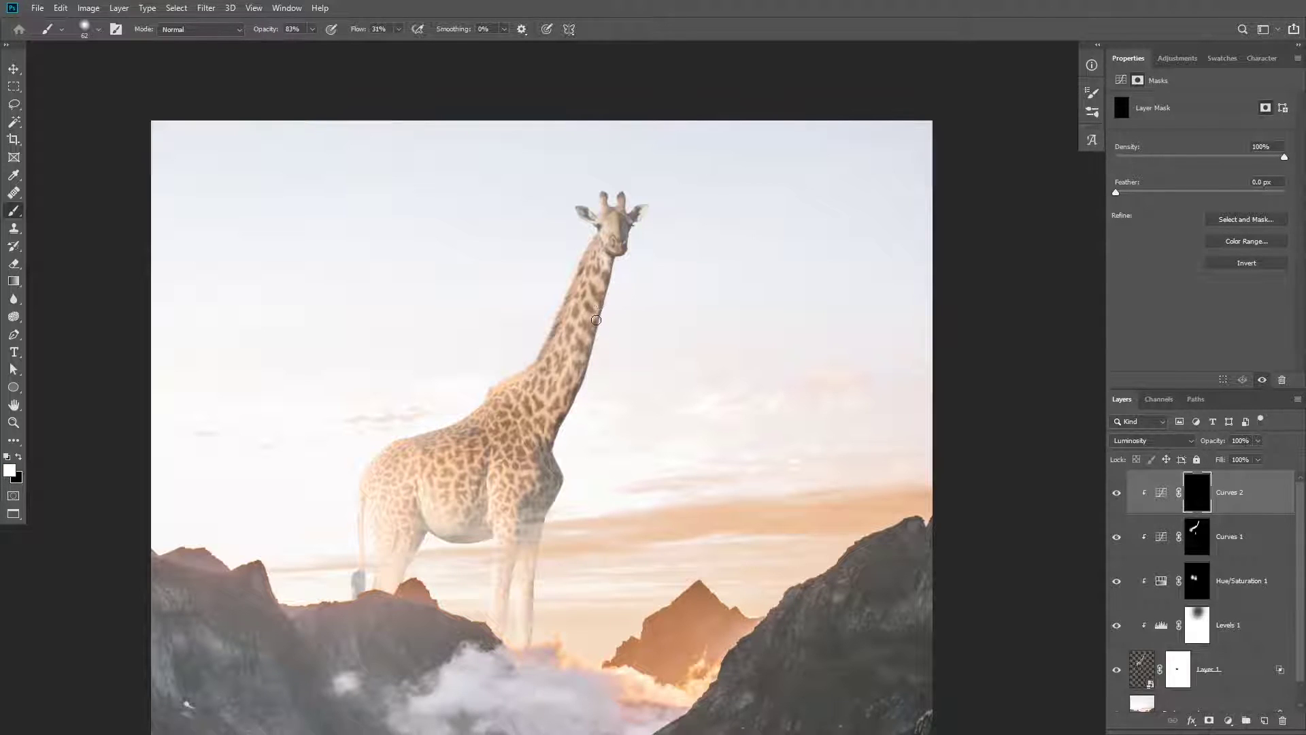
scroll(604, 286, "up", 5)
mouse_move(648, 183)
left_mouse_down()
mouse_move(683, 176)
mouse_move(669, 156)
mouse_move(613, 279)
mouse_move(591, 398)
left_mouse_up()
left_click_drag(615, 286, 531, 537)
left_click_drag(531, 547, 546, 353)
mouse_move(583, 312)
left_mouse_down()
mouse_move(525, 408)
mouse_move(523, 516)
left_mouse_up()
left_click_drag(590, 242, 572, 327)
scroll(566, 346, "down", 2)
key("bracketleft")
key("bracketleft")
key("bracketleft")
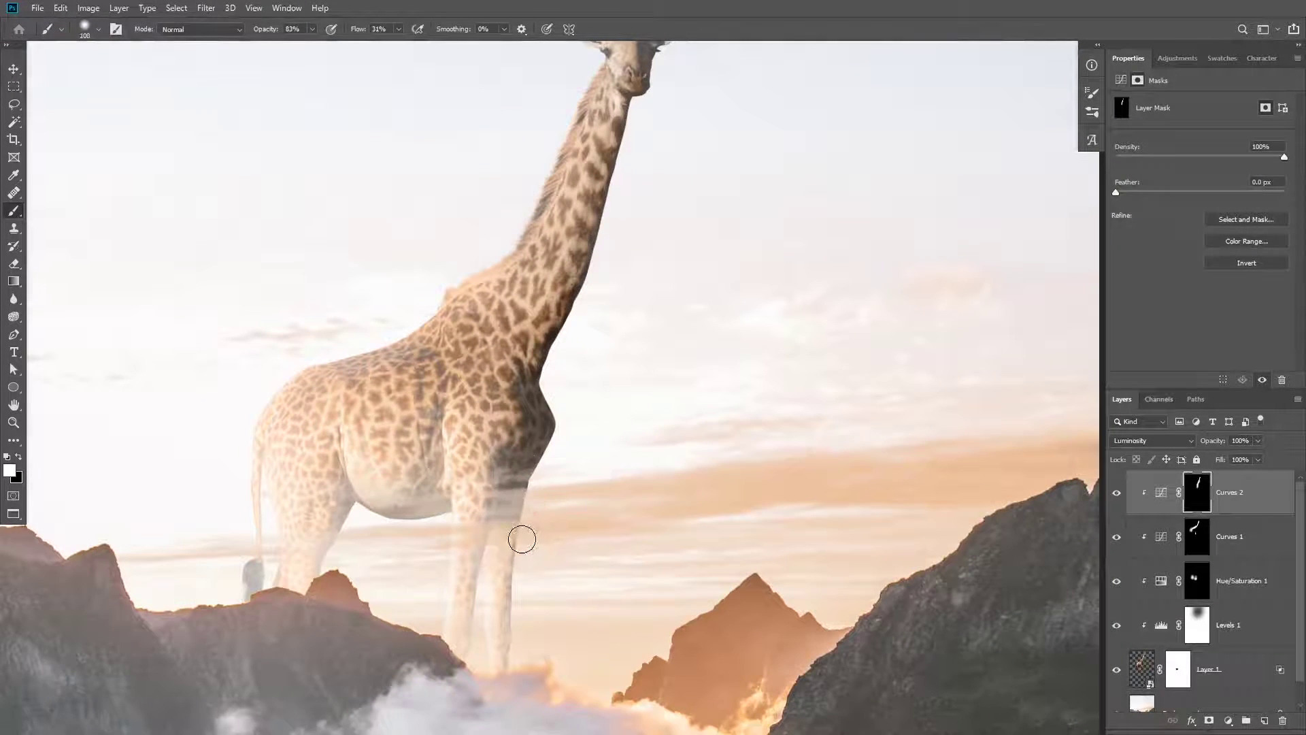
left_click_drag(346, 520, 344, 475)
mouse_move(379, 523)
left_mouse_down()
mouse_move(395, 493)
mouse_move(404, 513)
mouse_move(372, 524)
left_mouse_up()
key("bracketright")
key("bracketright")
key("bracketright")
scroll(501, 400, "down", 2)
scroll(503, 406, "up", 1)
mouse_move(550, 411)
left_mouse_down()
mouse_move(575, 399)
mouse_move(551, 413)
left_mouse_up()
Add a Color Balance adjustment clipped to the giraffe with midtones at Cyan-Red +20 and Yellow-Blue -20
left_click(1233, 715)
left_click(1197, 615)
left_click(1255, 510, "alt")
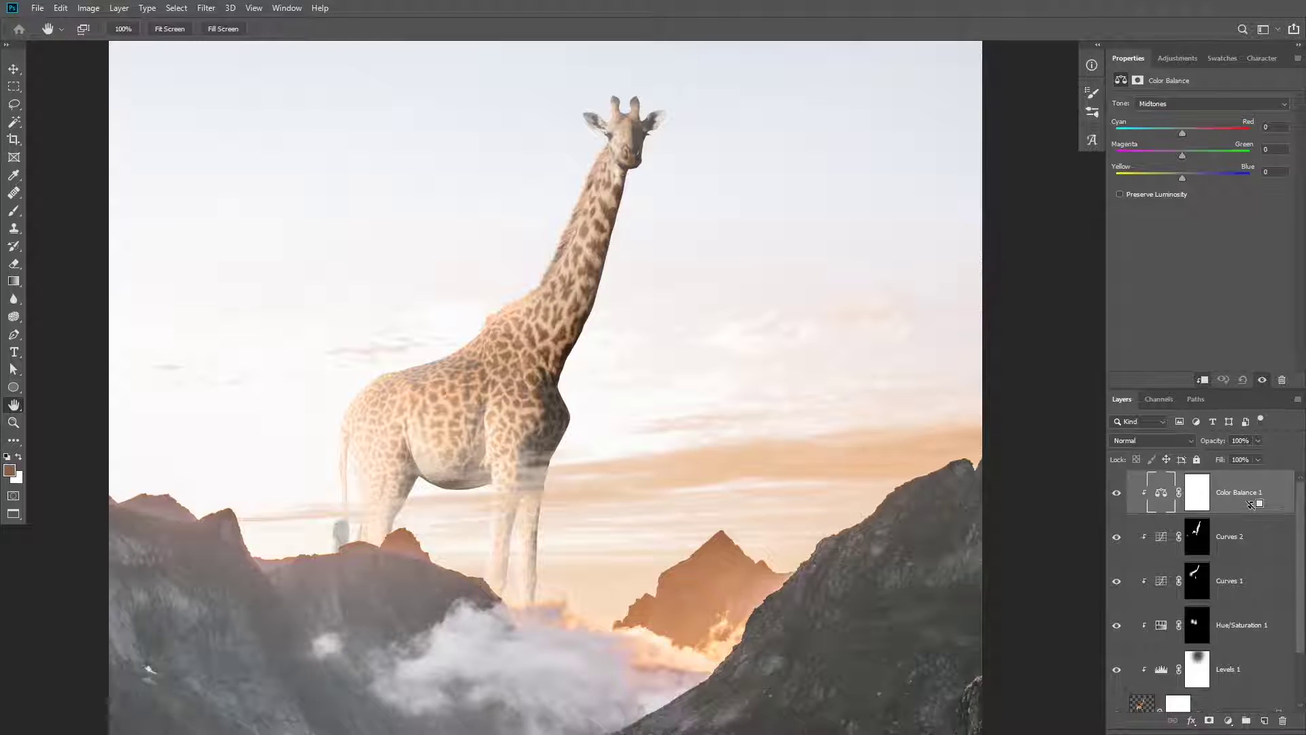
left_click_drag(1162, 178, 1168, 177)
left_click_drag(1182, 132, 1204, 133)
left_click(1181, 104)
left_click(1194, 131)
left_click_drag(592, 395, 546, 340)
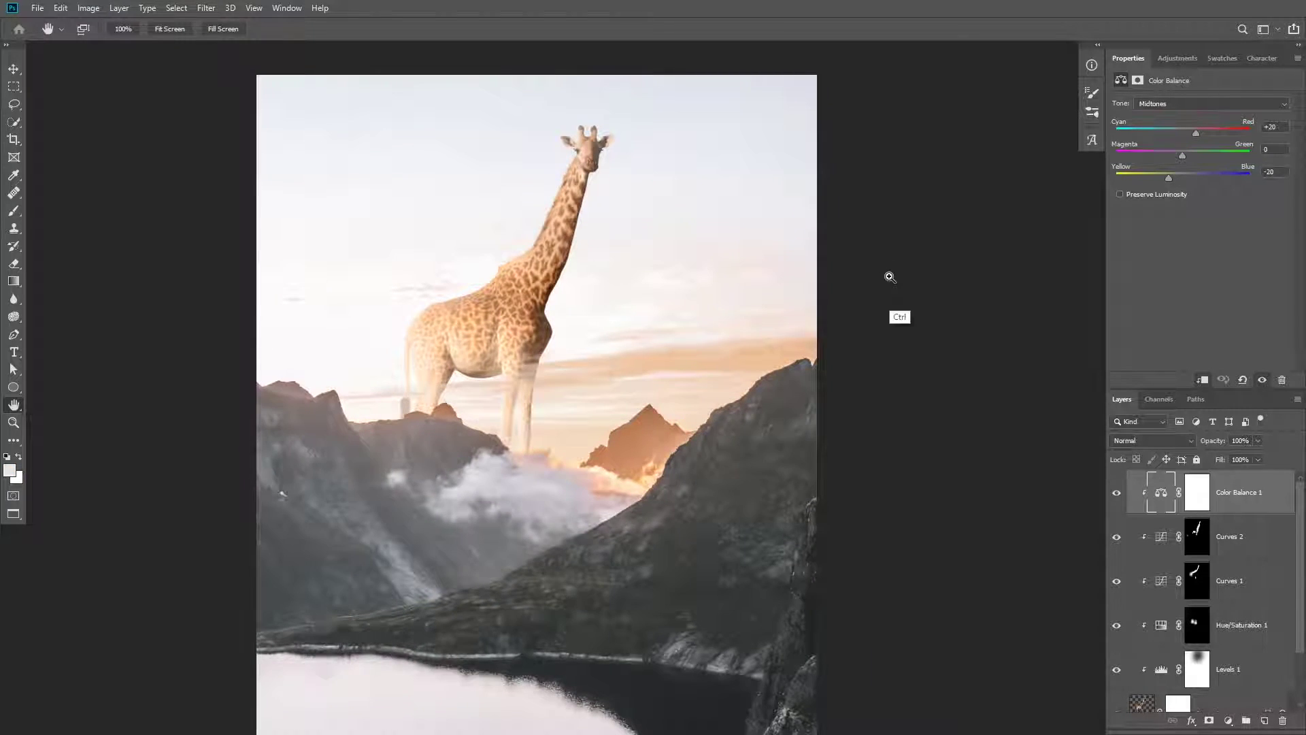
In the hiker photo document, select the sky with Color Range, sampling several sky tones at Fuzziness 57
key("ctrl+Tab")
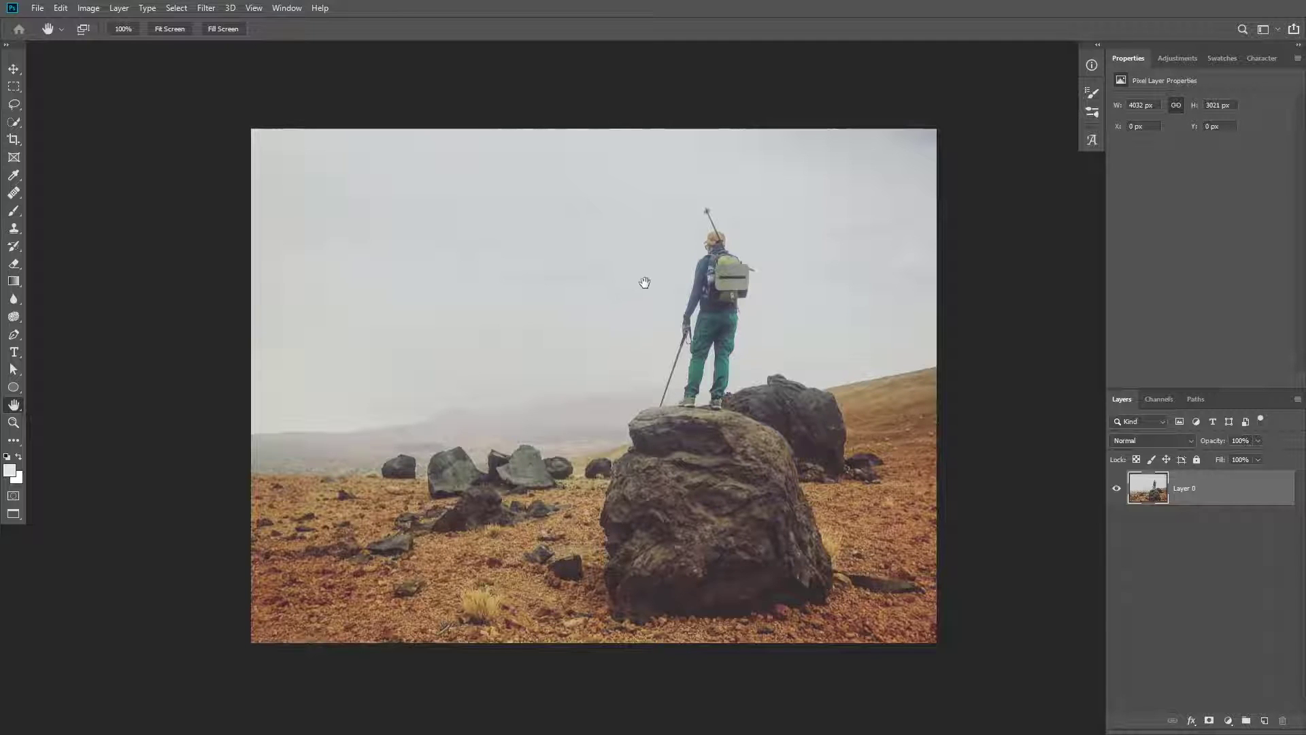
left_click_drag(636, 291, 599, 300)
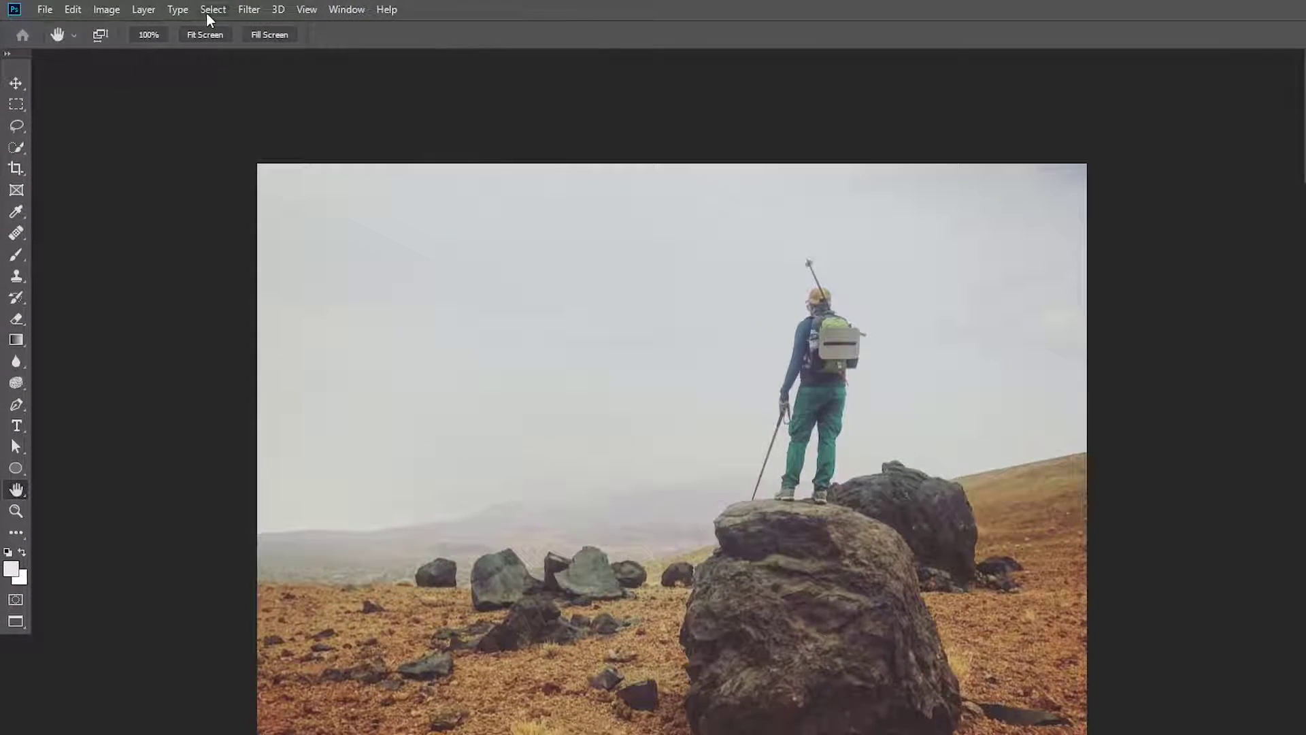
left_click(206, 10)
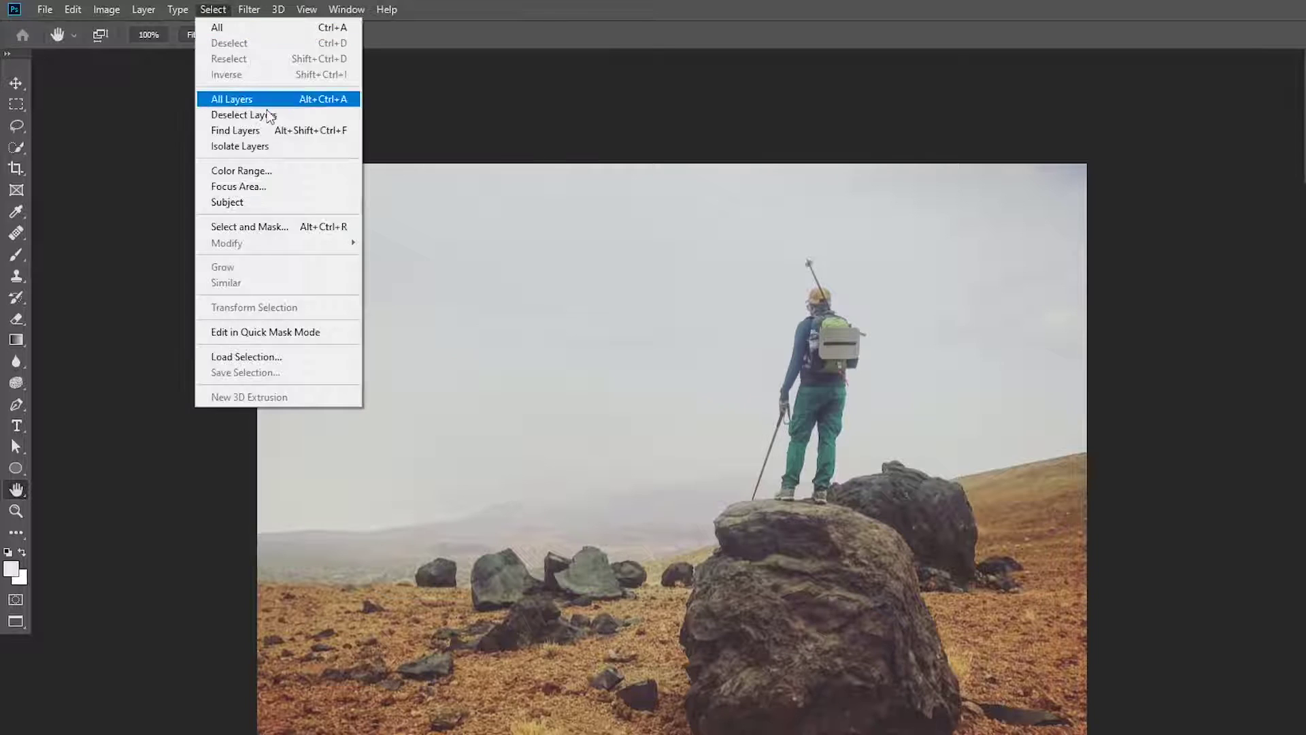
left_click(257, 171)
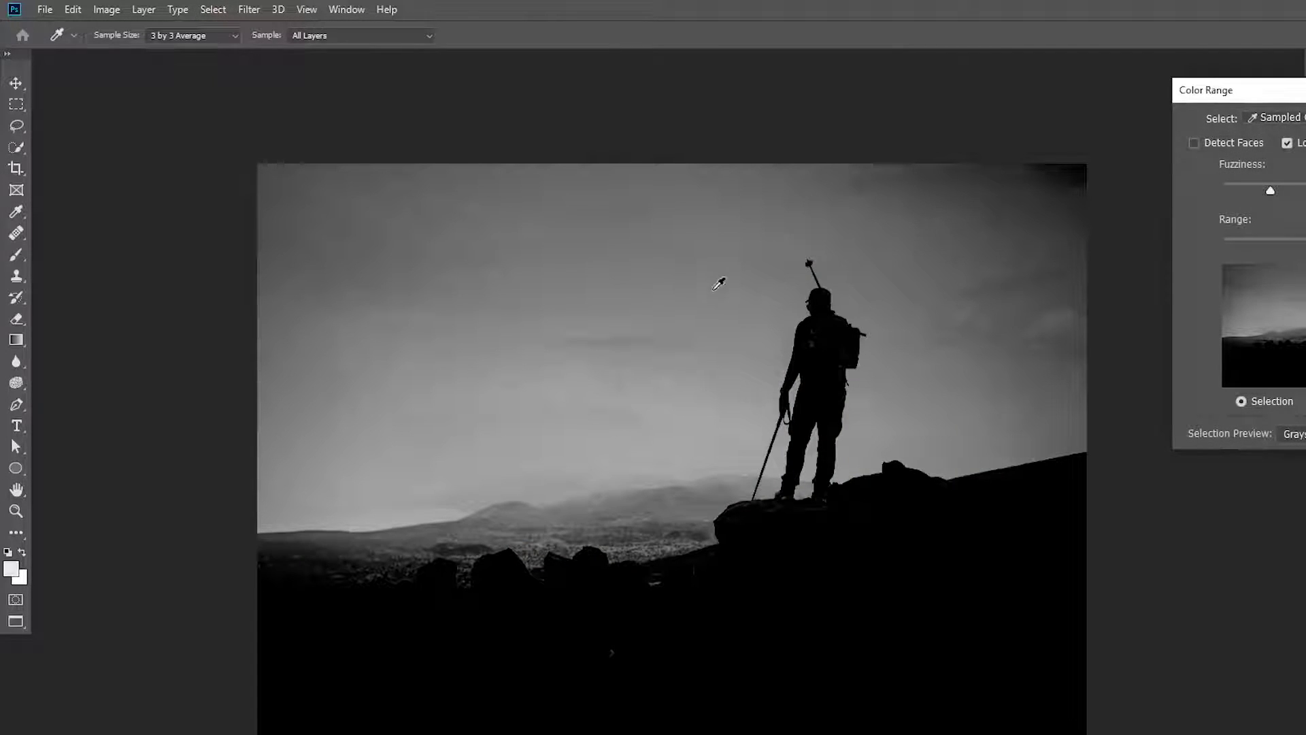
left_click(717, 278)
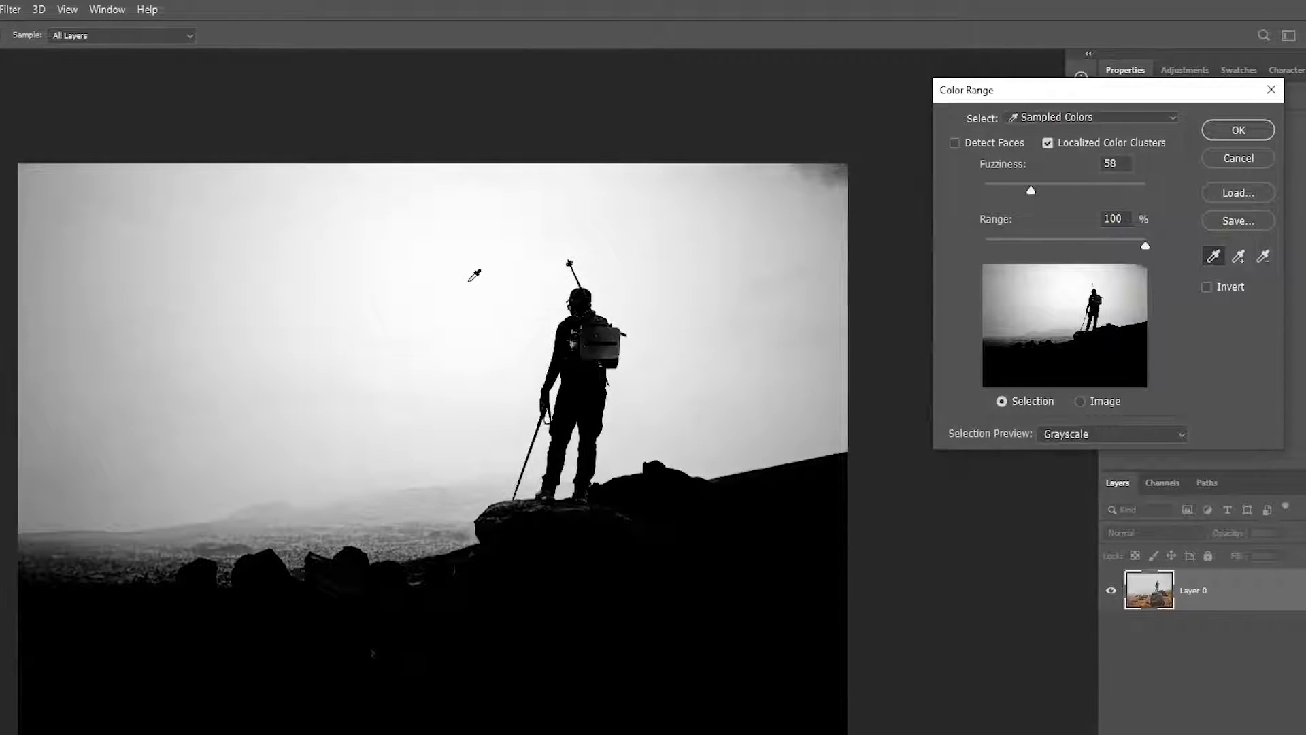
left_click(376, 394, "shift")
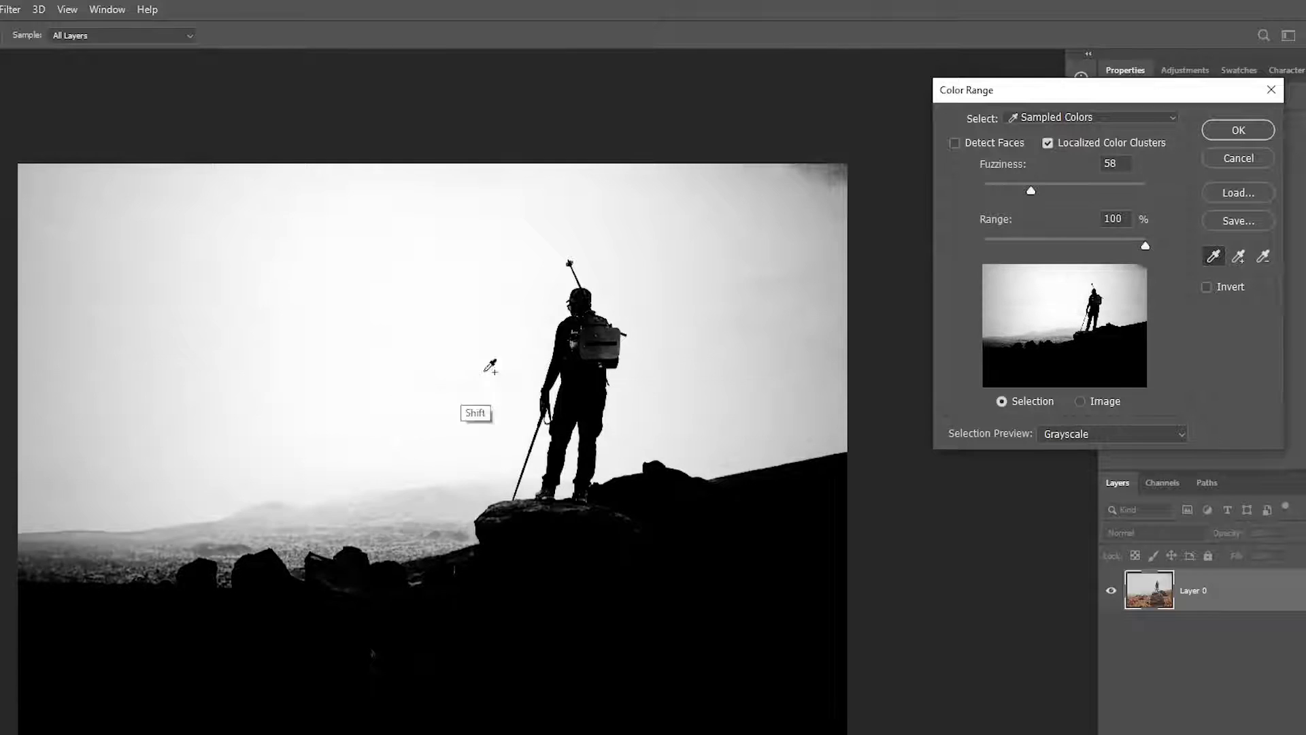
left_click(769, 323, "shift")
left_click(790, 264, "shift")
mouse_move(1031, 191)
left_mouse_down()
mouse_move(1065, 189)
mouse_move(1031, 187)
left_mouse_up()
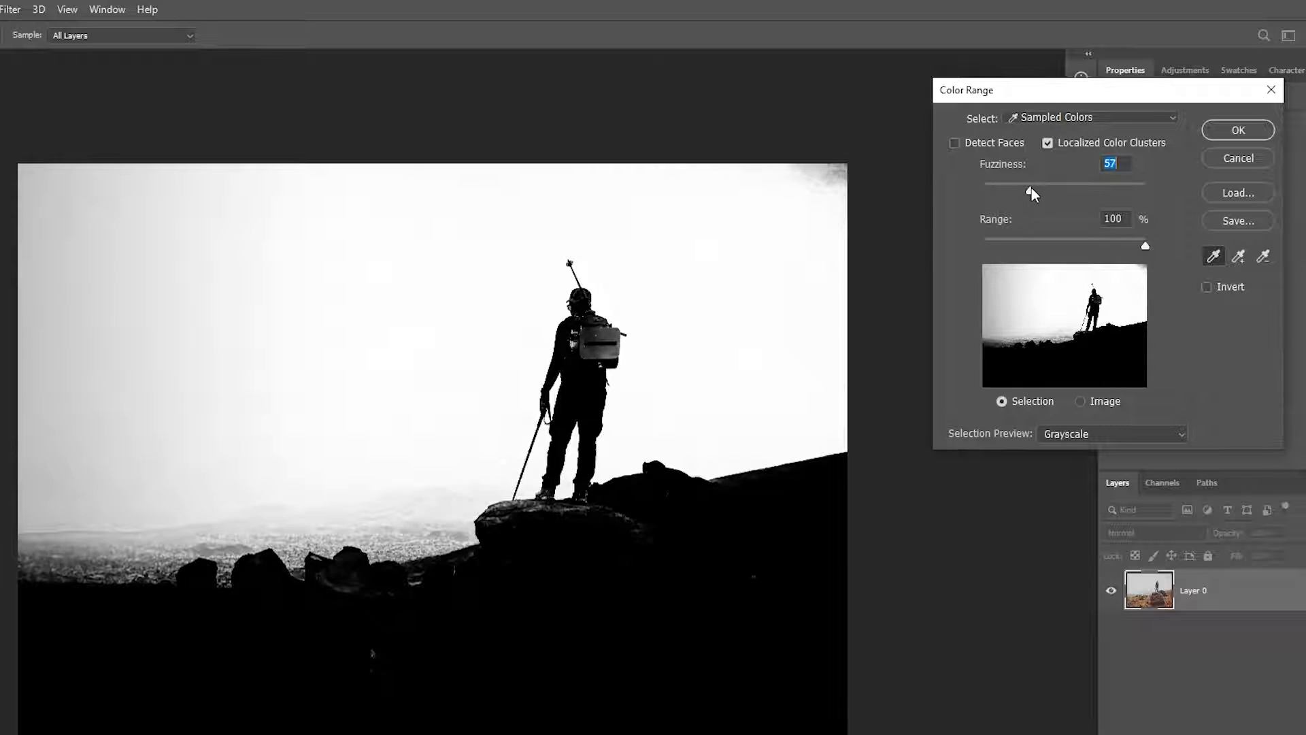
left_click(1226, 132)
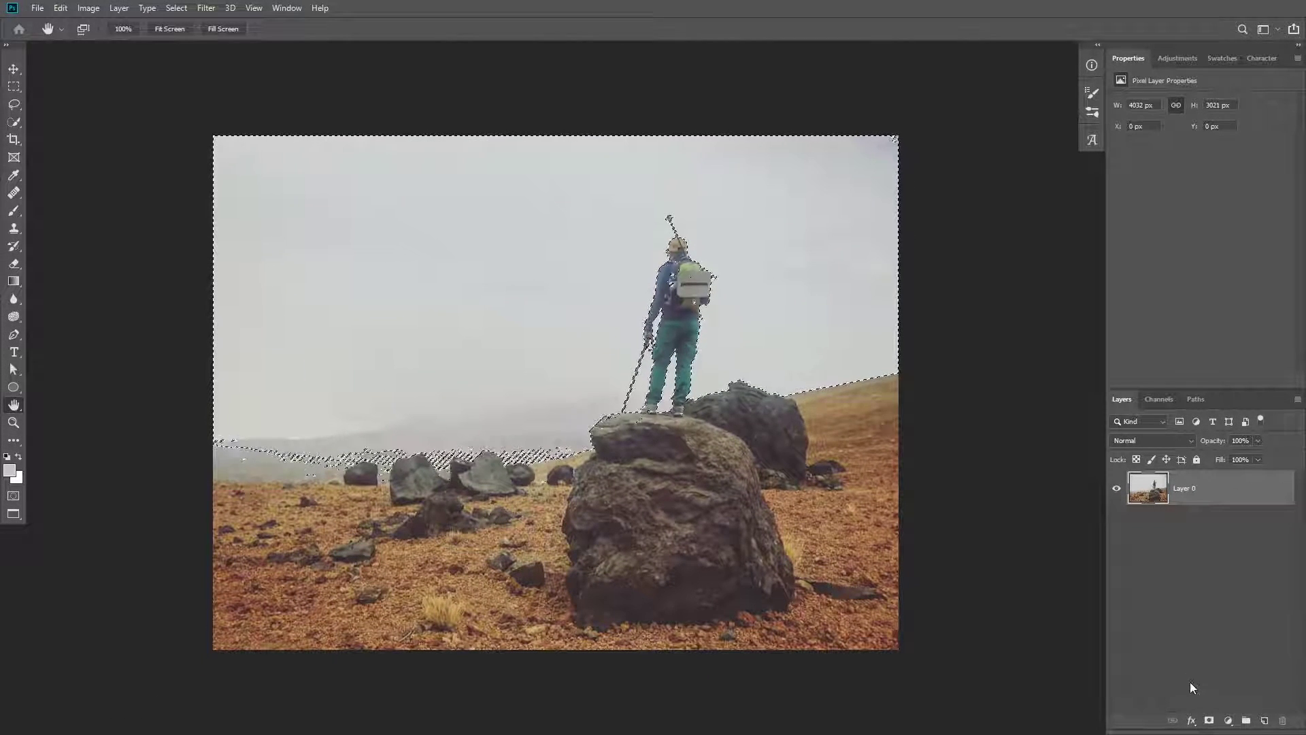
Add a layer mask to the hiker photo that hides the selected sky, and display the mask on its own
left_click(1207, 720)
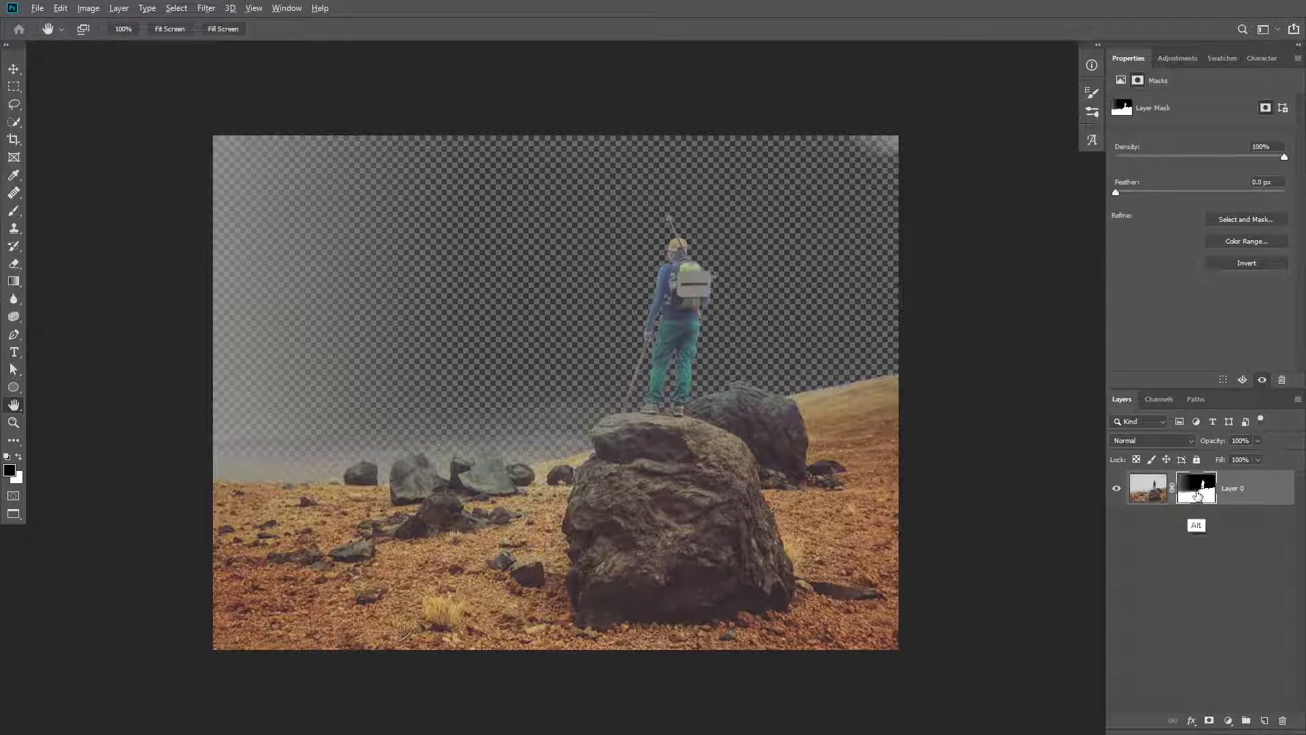
left_click(1197, 494, "alt")
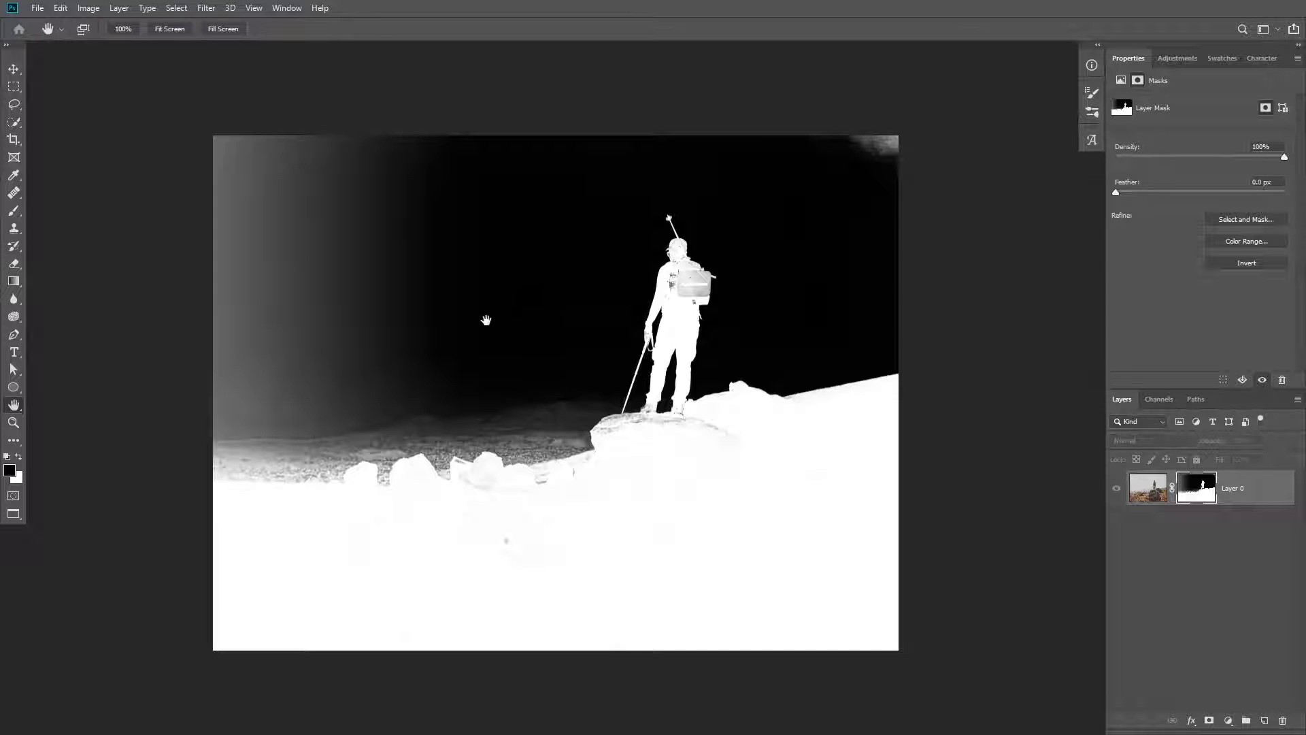
Set the brush mode to Overlay and paint black over the mask's gray sky areas to make them solid black
key("b")
mouse_move(456, 201)
left_mouse_down()
mouse_move(483, 203)
mouse_move(512, 329)
left_mouse_up()
left_click(219, 29)
left_click(195, 215)
mouse_move(372, 214)
left_mouse_down()
mouse_move(309, 216)
mouse_move(239, 170)
mouse_move(253, 336)
mouse_move(367, 329)
mouse_move(326, 364)
left_mouse_up()
left_click_drag(325, 267, 285, 266)
mouse_move(300, 376)
left_mouse_down()
mouse_move(272, 416)
mouse_move(226, 343)
mouse_move(227, 204)
left_mouse_up()
left_click_drag(327, 190, 214, 420)
mouse_move(859, 156)
left_mouse_down()
mouse_move(887, 116)
mouse_move(862, 182)
left_mouse_up()
left_click_drag(540, 387, 435, 408)
Paint white in Overlay mode over the mask's gray areas on the hiker, backpack and rock underfoot
key("x")
left_click_drag(653, 279, 721, 269)
left_click_drag(711, 236, 643, 236)
mouse_move(727, 181)
left_mouse_down()
mouse_move(712, 256)
mouse_move(744, 258)
left_mouse_up()
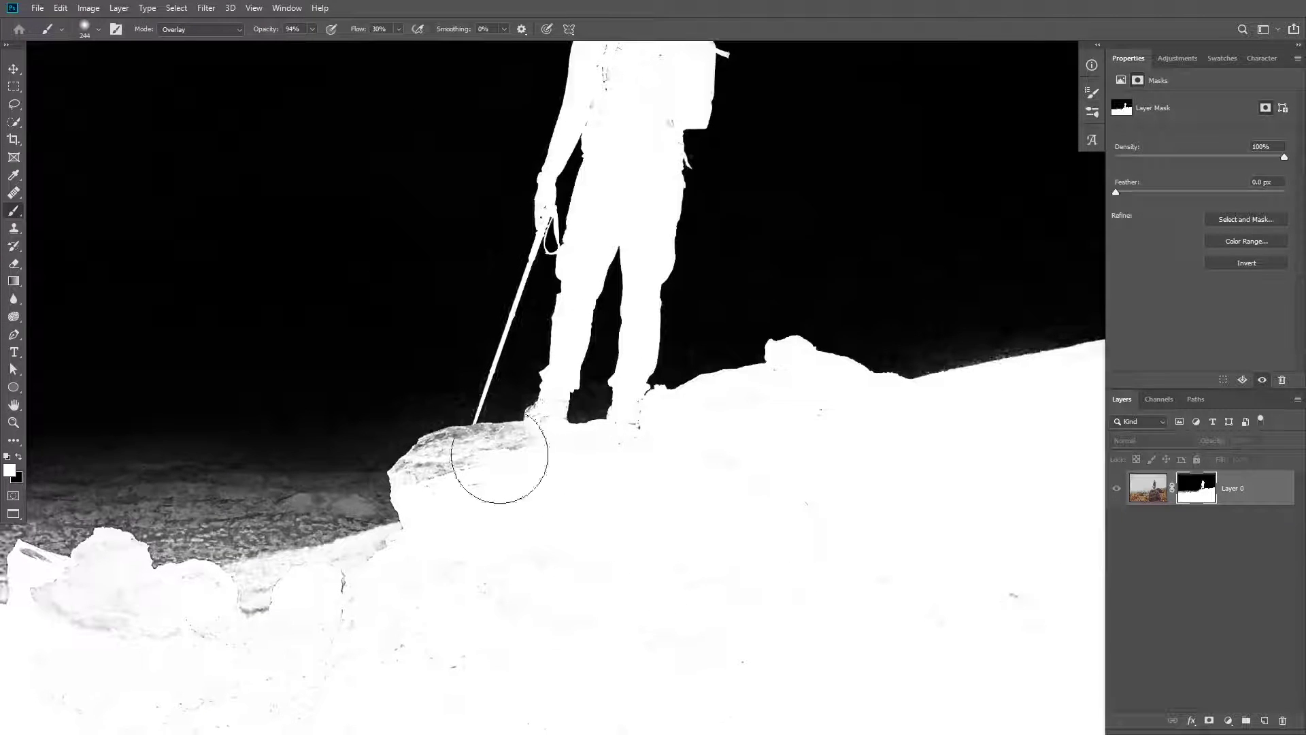
mouse_move(496, 452)
left_mouse_down()
mouse_move(447, 476)
mouse_move(547, 453)
mouse_move(591, 483)
left_mouse_up()
Paint the remaining gray patches of the mask's ground and foreground rocks white, and return to the photo view
key("x")
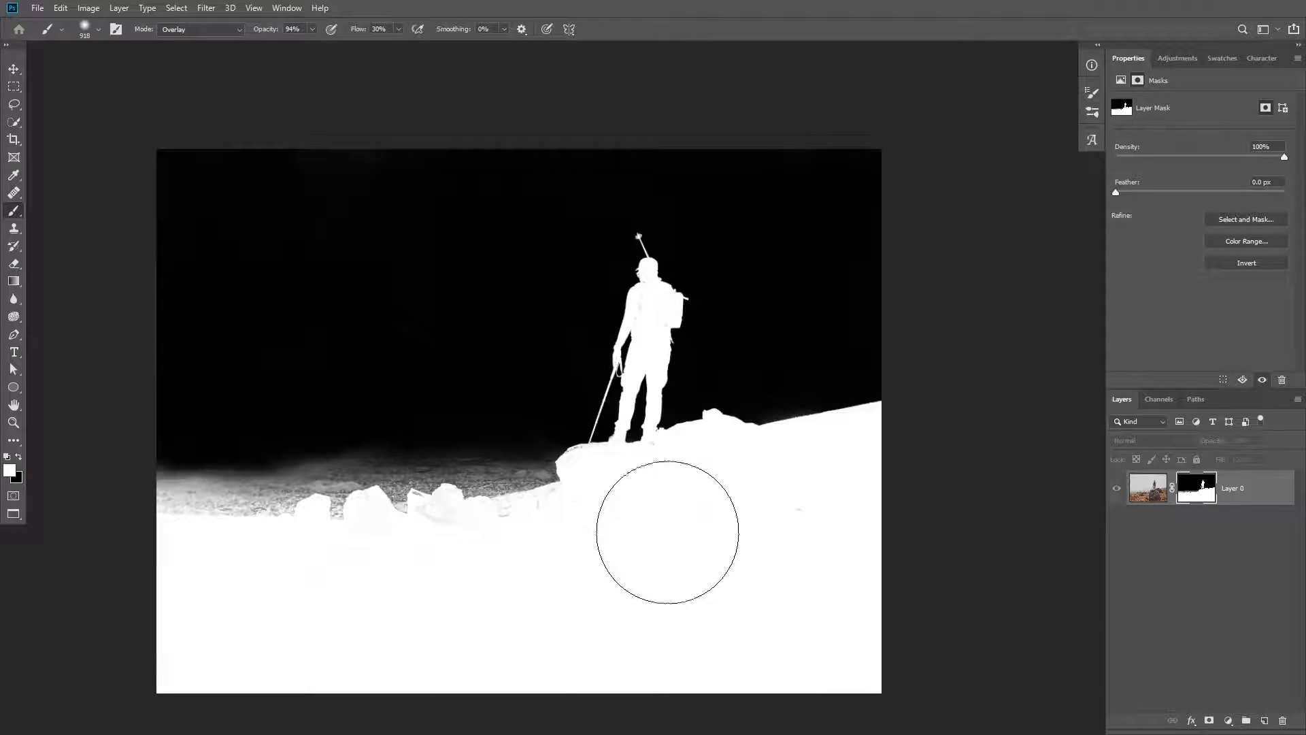
left_click_drag(777, 515, 752, 532)
mouse_move(500, 579)
left_mouse_down()
mouse_move(443, 574)
mouse_move(401, 549)
mouse_move(524, 513)
left_mouse_up()
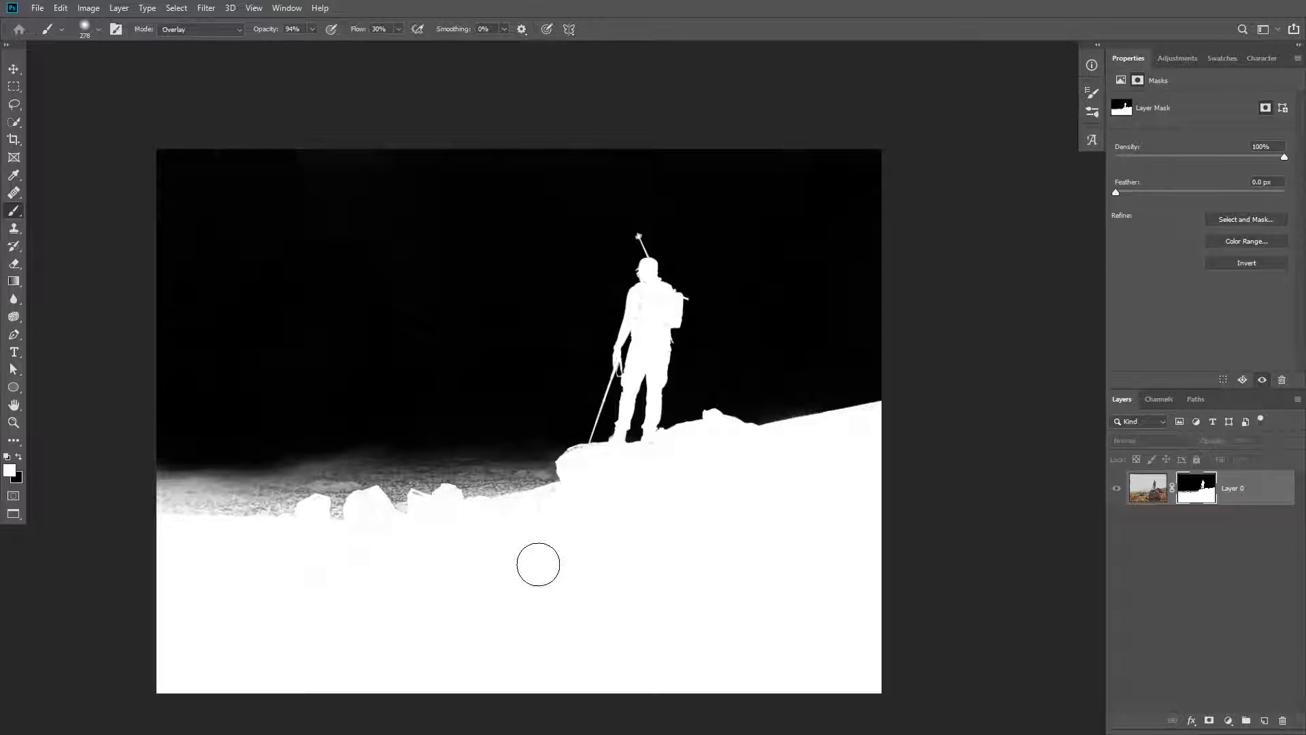
left_click(1148, 488)
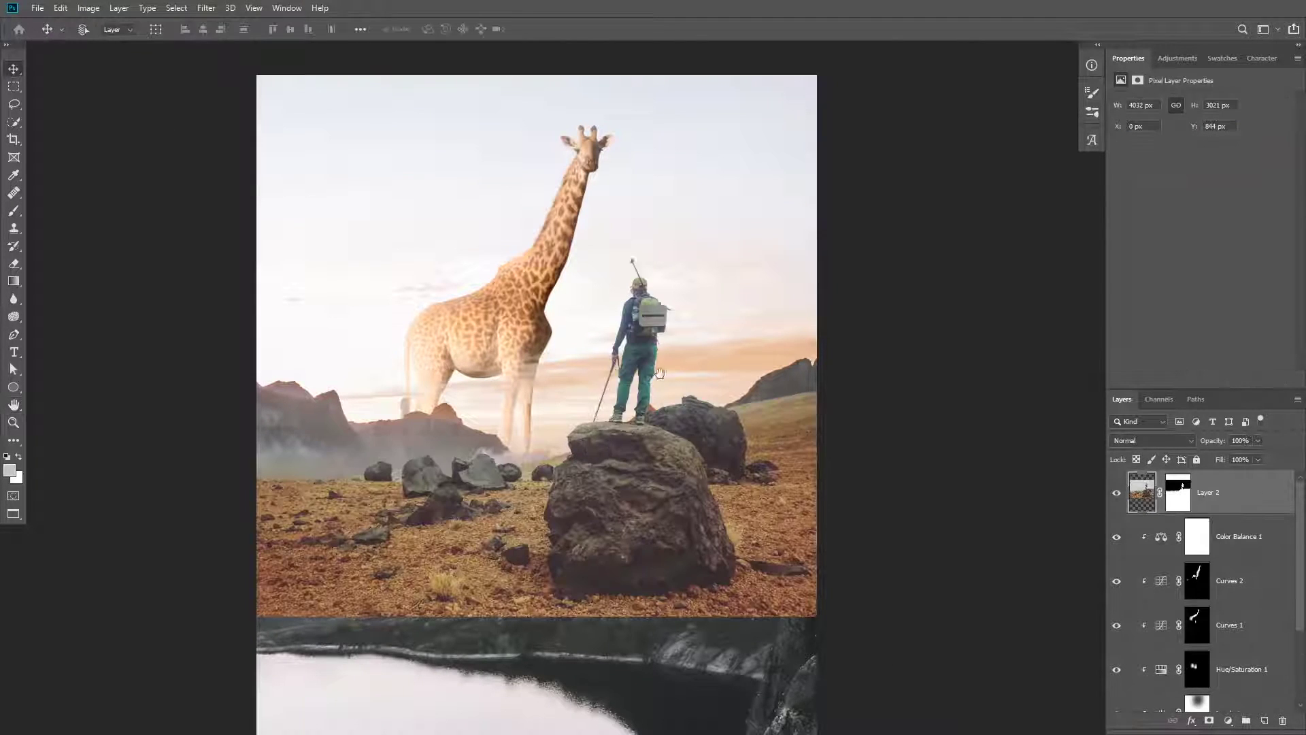
In the giraffe composite, move the hiker layer lower and crop the canvas bottom to the rocky ground's lower edge
left_click_drag(636, 354, 628, 430)
scroll(623, 424, "down", 4)
left_click_drag(551, 649, 544, 596)
key("Return")
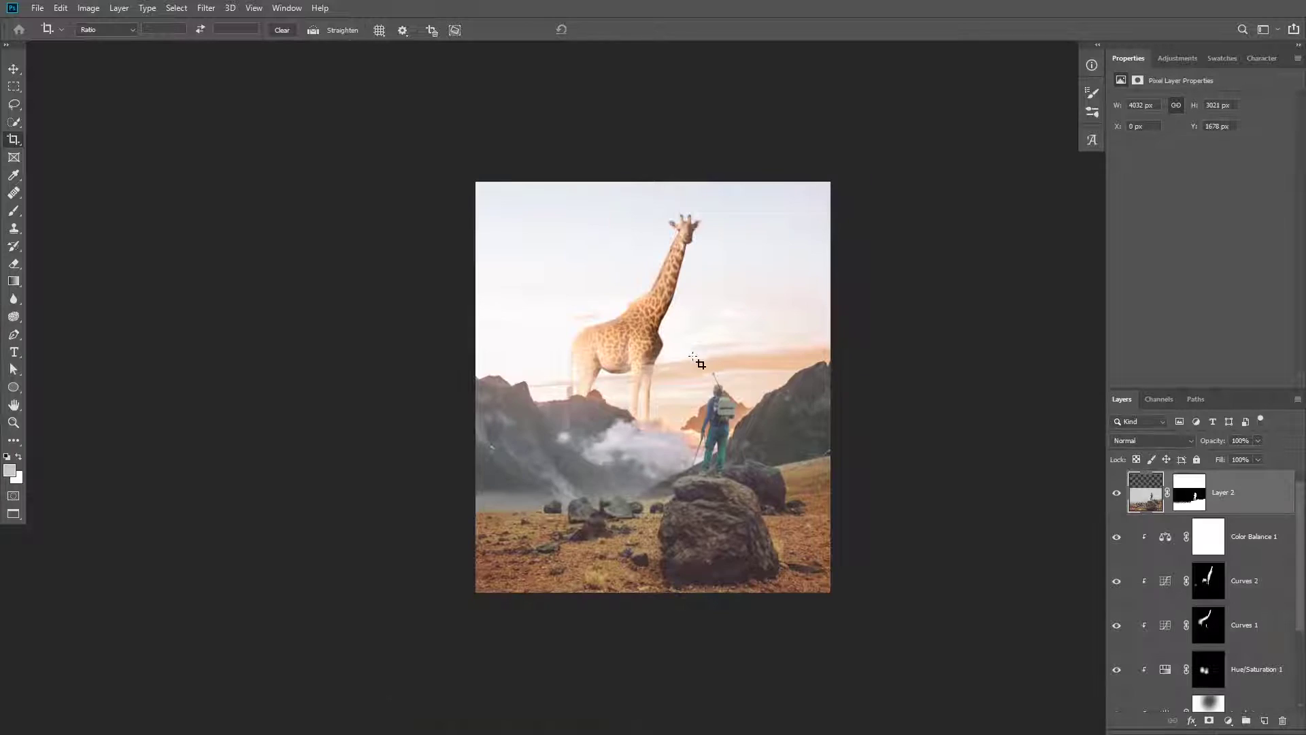
Add a Levels adjustment clipped to the hiker layer with midtones at 0.70 and output white at 137
key("h")
scroll(698, 384, "up", 3)
scroll(698, 386, "down", 1)
left_click_drag(724, 407, 594, 411)
left_click(1227, 721)
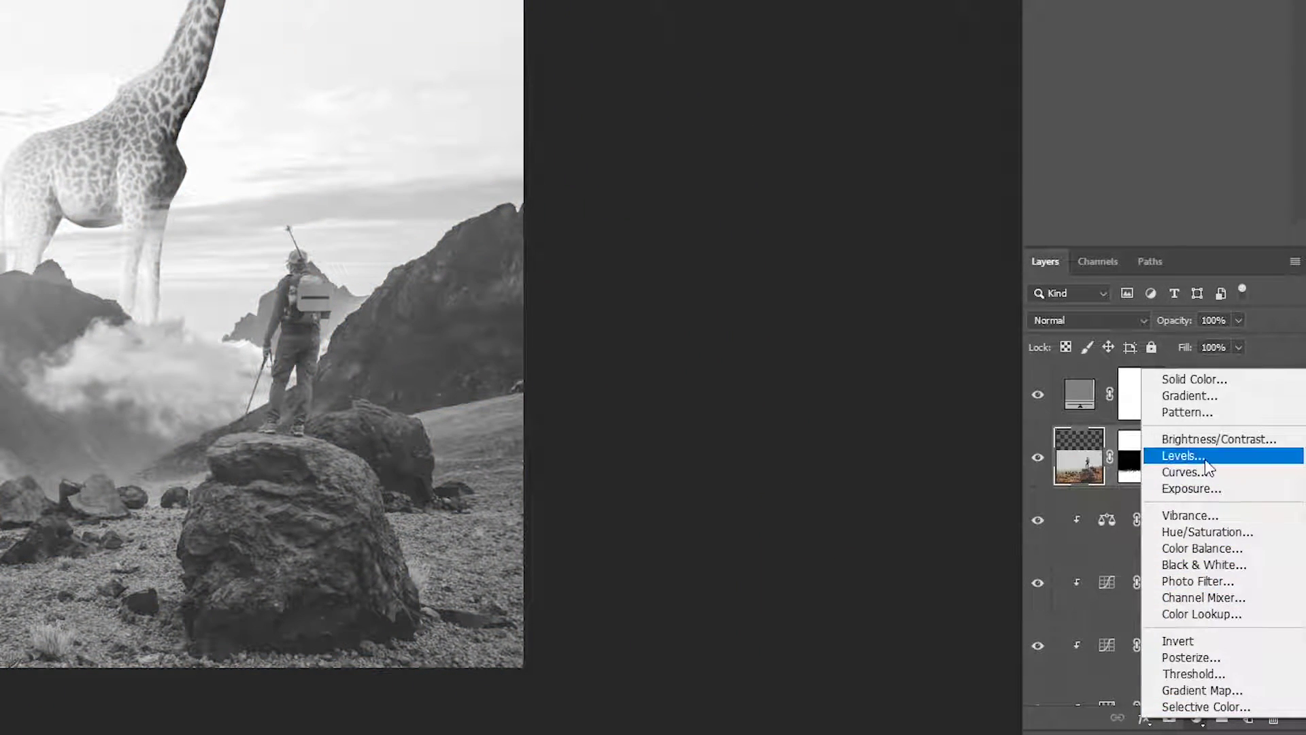
left_click(1205, 459)
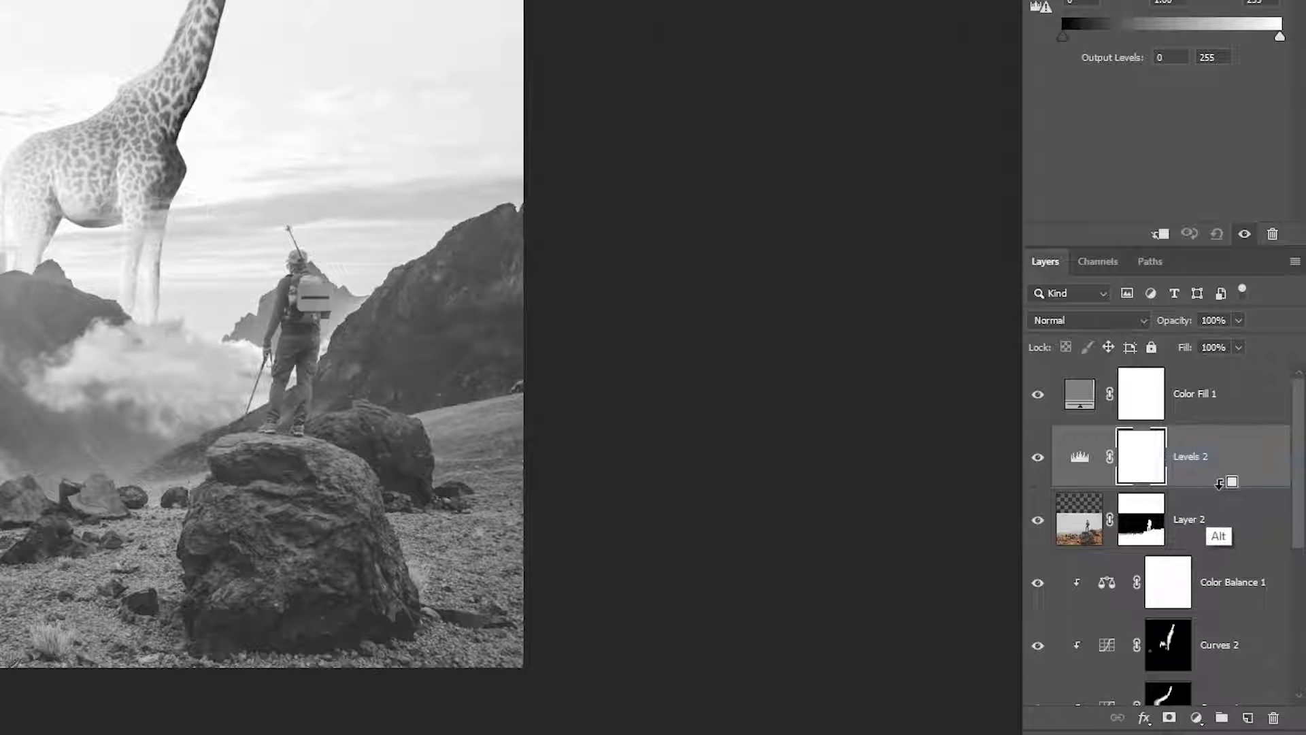
left_click(1226, 487, "alt")
left_click_drag(1278, 310, 1194, 332)
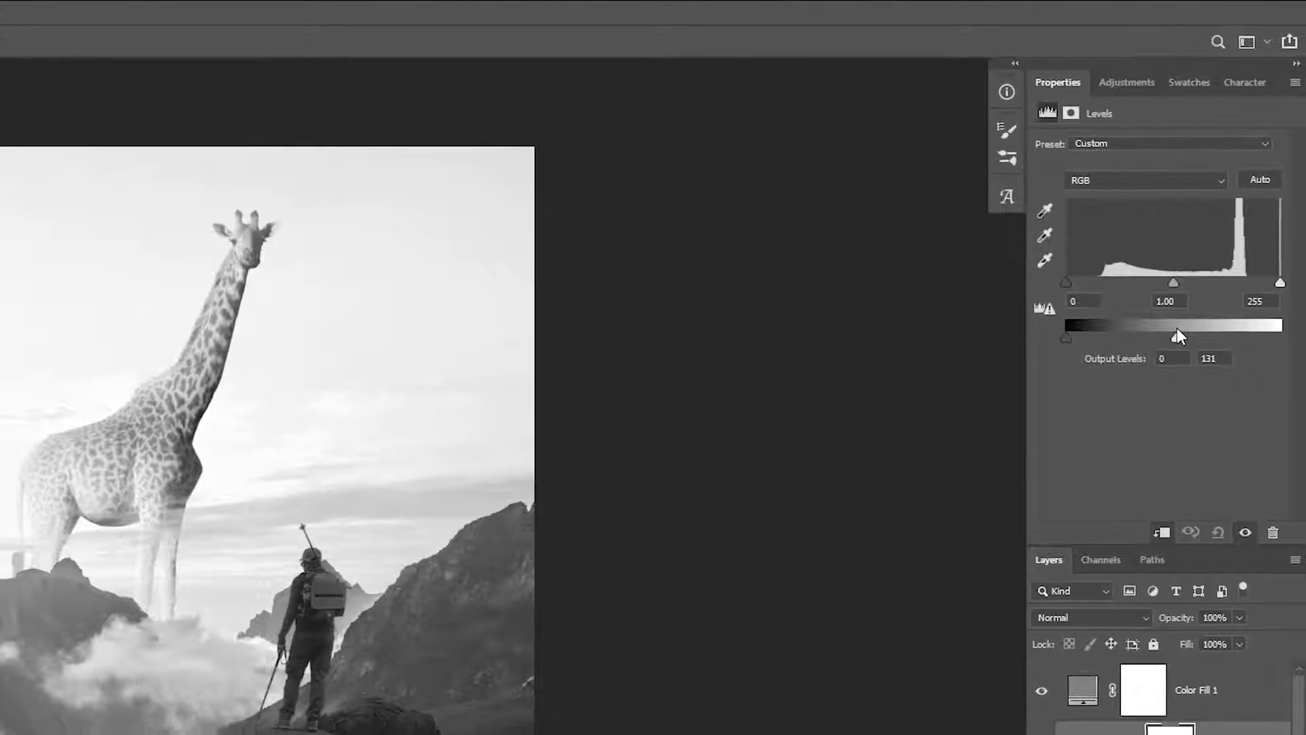
left_click_drag(1173, 282, 1187, 281)
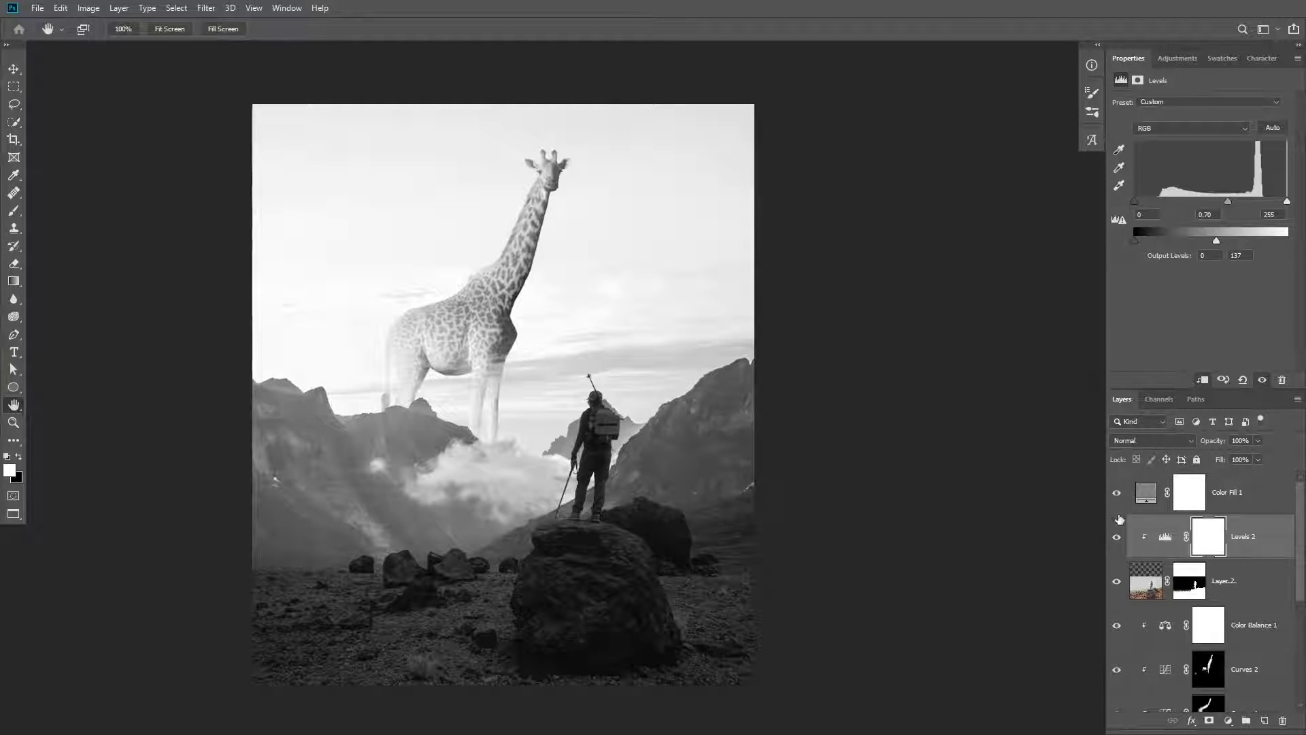
Clip a Hue/Saturation adjustment with lowered saturation to the hiker layer, and paint black over the hiker on its mask
left_click(1116, 537)
left_click(1165, 536)
left_click(1230, 722)
left_click(1217, 582)
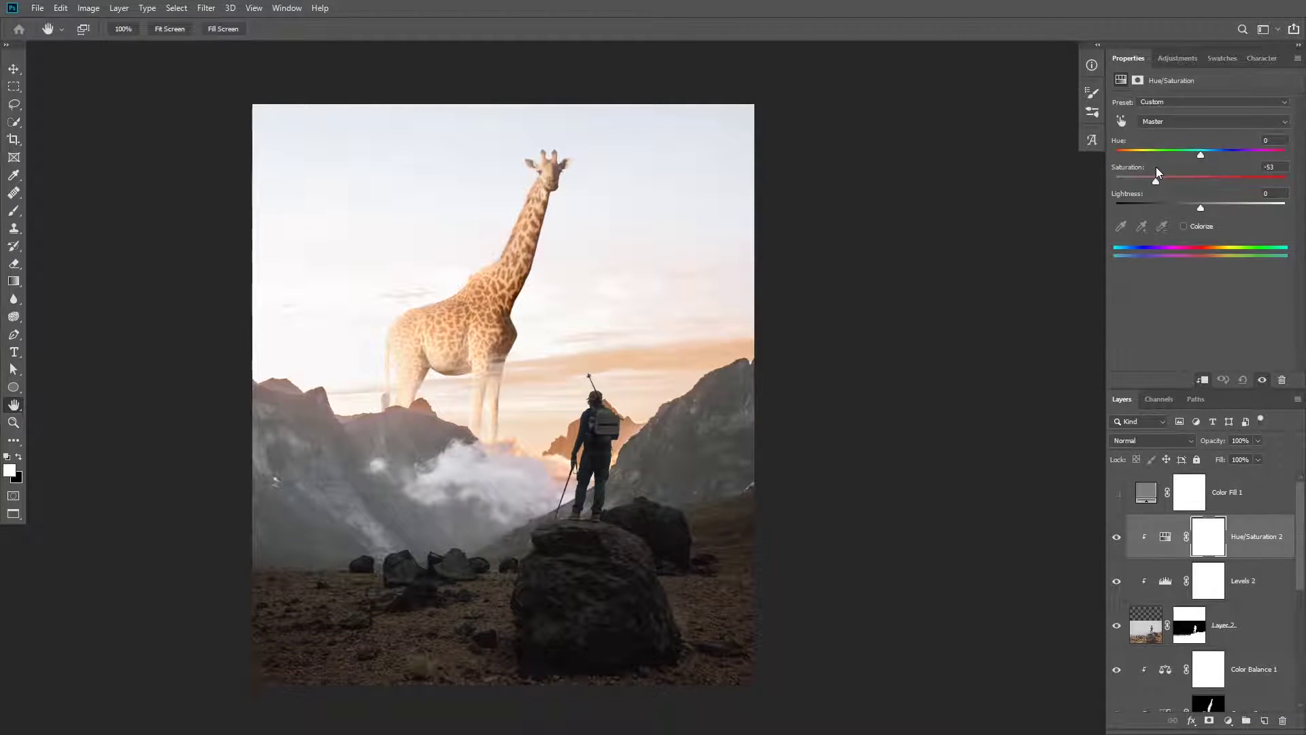
left_click_drag(1156, 168, 1164, 168)
left_click(1205, 538)
key("b")
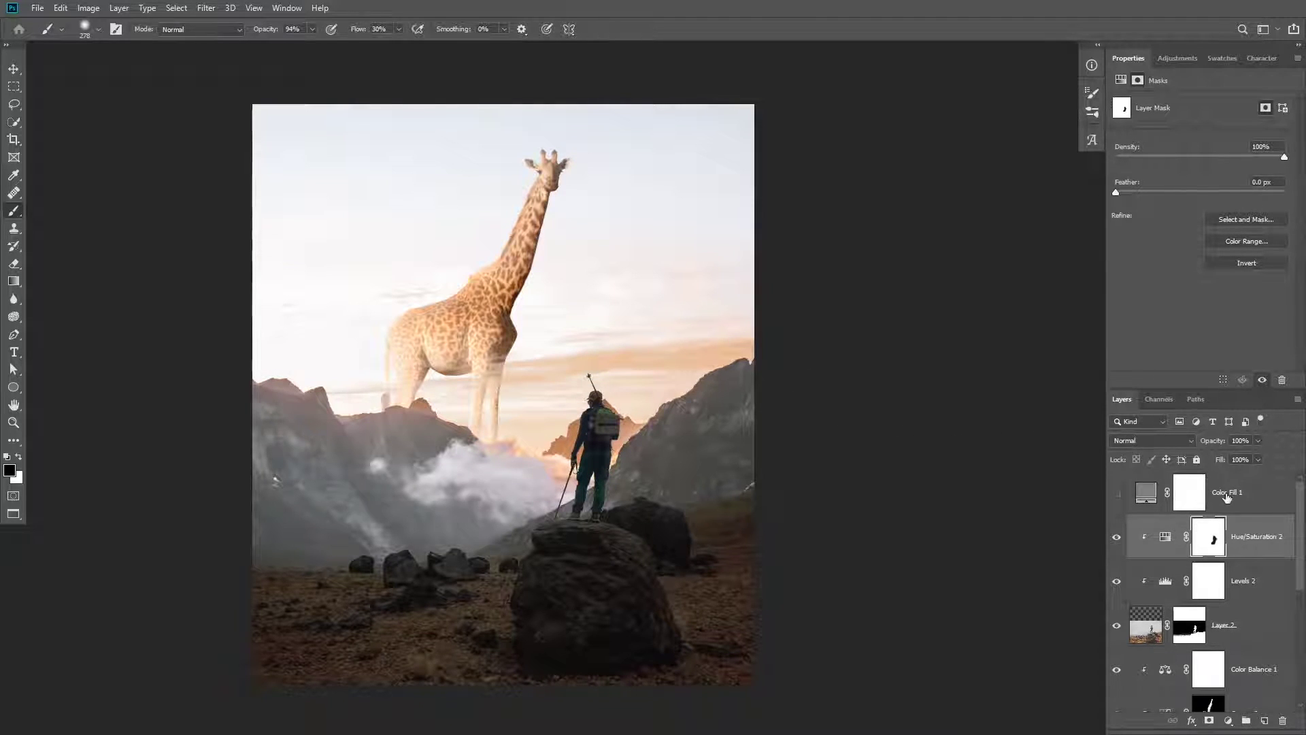
Add a Color Balance adjustment above the background landscape with midtones at Cyan-Red +28 and Yellow-Blue -24
left_click_drag(1299, 513, 1299, 639)
left_click(1243, 693)
left_click(1228, 720)
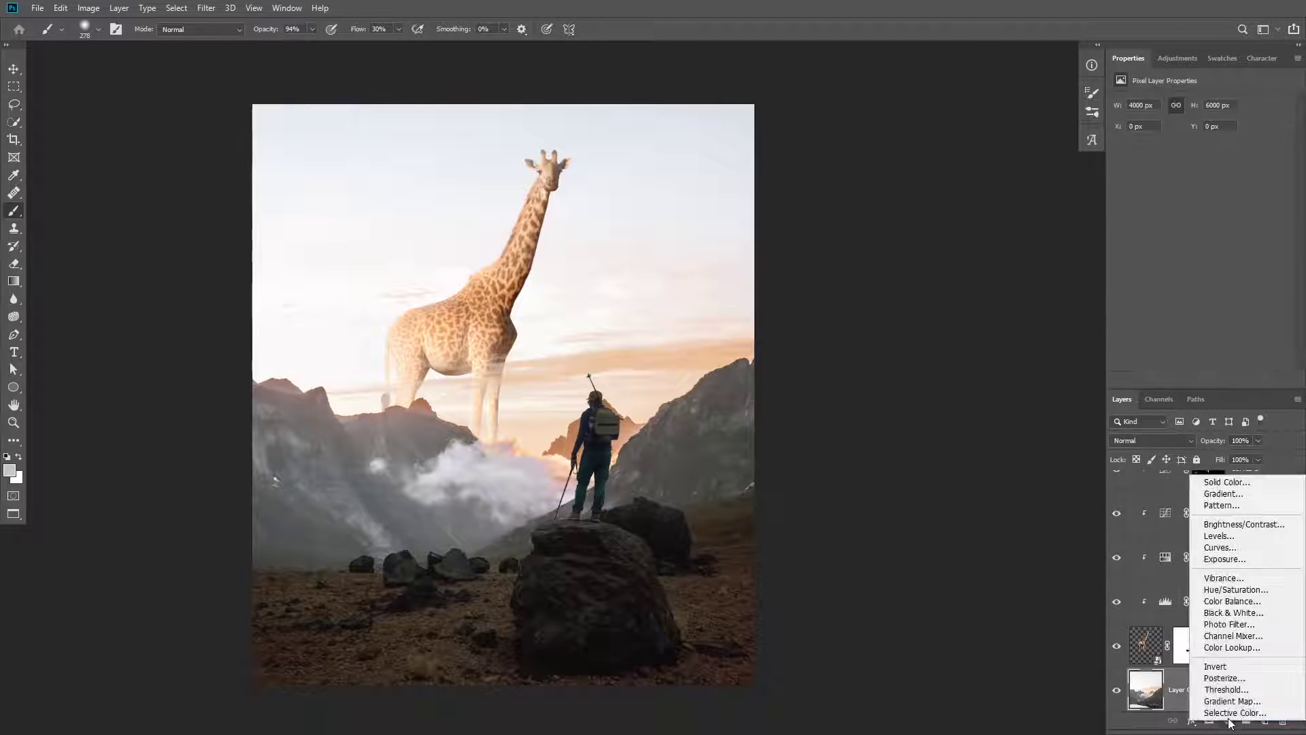
left_click(1237, 602)
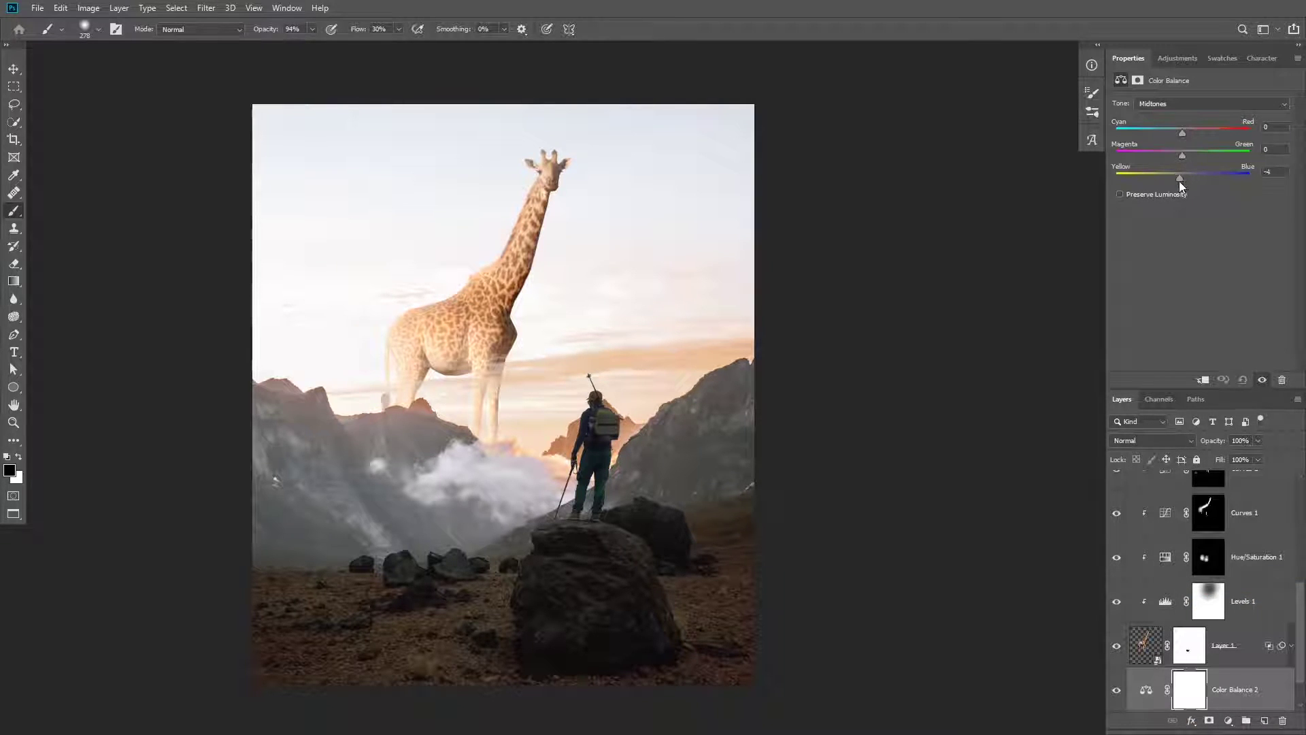
left_click_drag(1177, 180, 1200, 136)
Add a Color Balance adjustment clipped to the hiker layer with midtones at Cyan-Red +12 and Yellow-Blue -8
left_click_drag(1300, 500, 1300, 480)
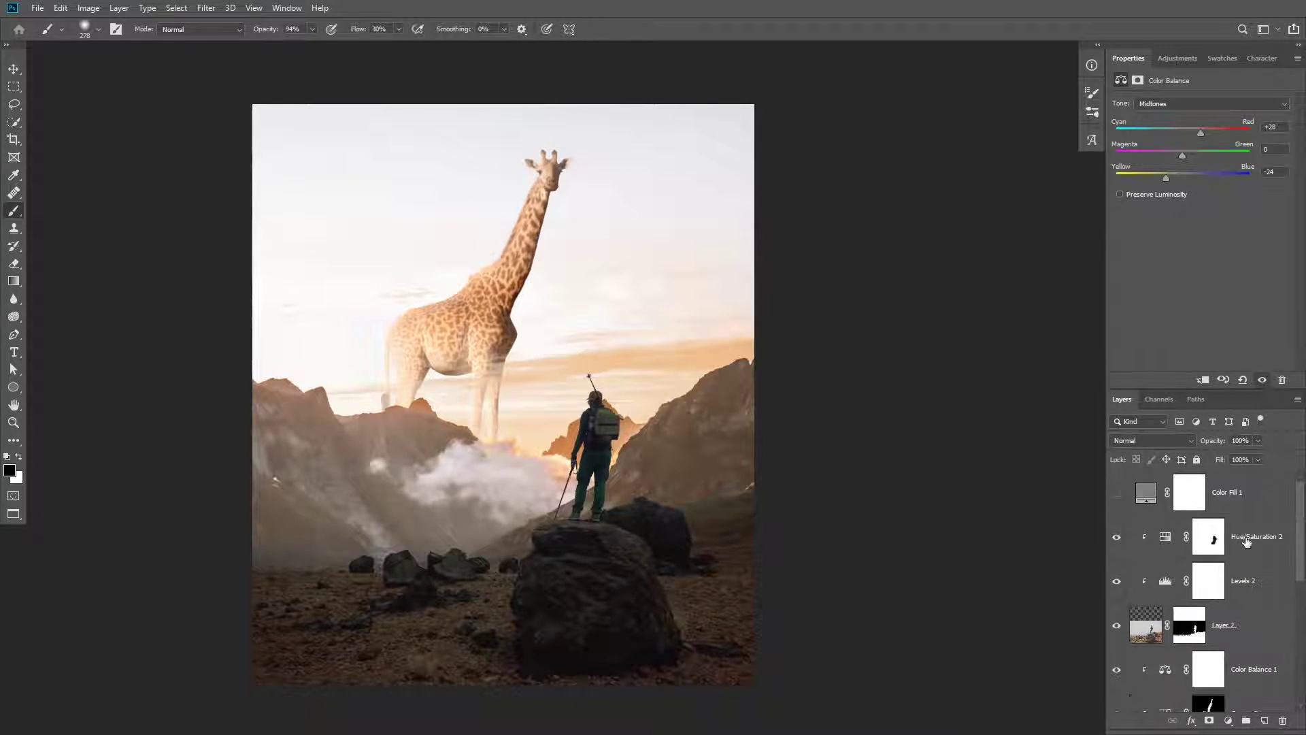
left_click(1247, 540)
left_click(1227, 721)
left_click(1225, 603)
left_click(1245, 556, "alt")
left_click_drag(1178, 174, 1196, 133)
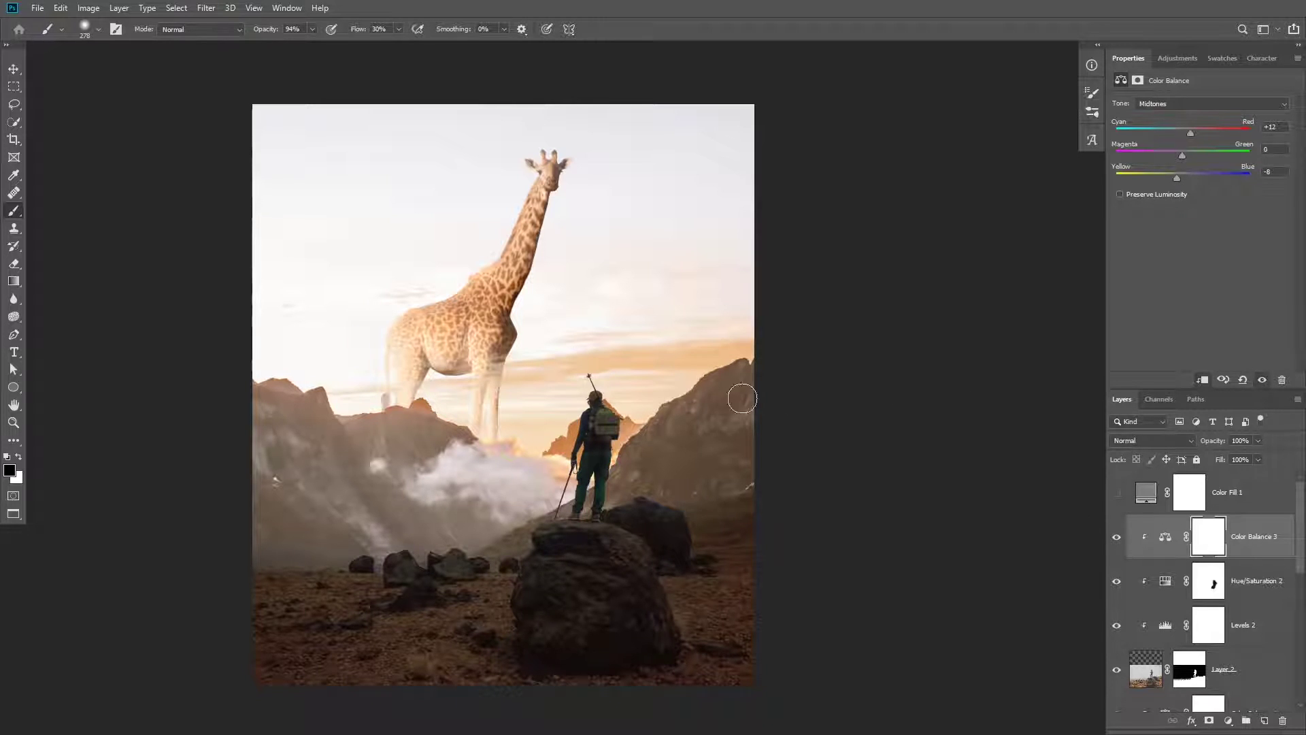
Stamp all visible layers into a new merged layer and convert it to a smart object
left_click(15, 406)
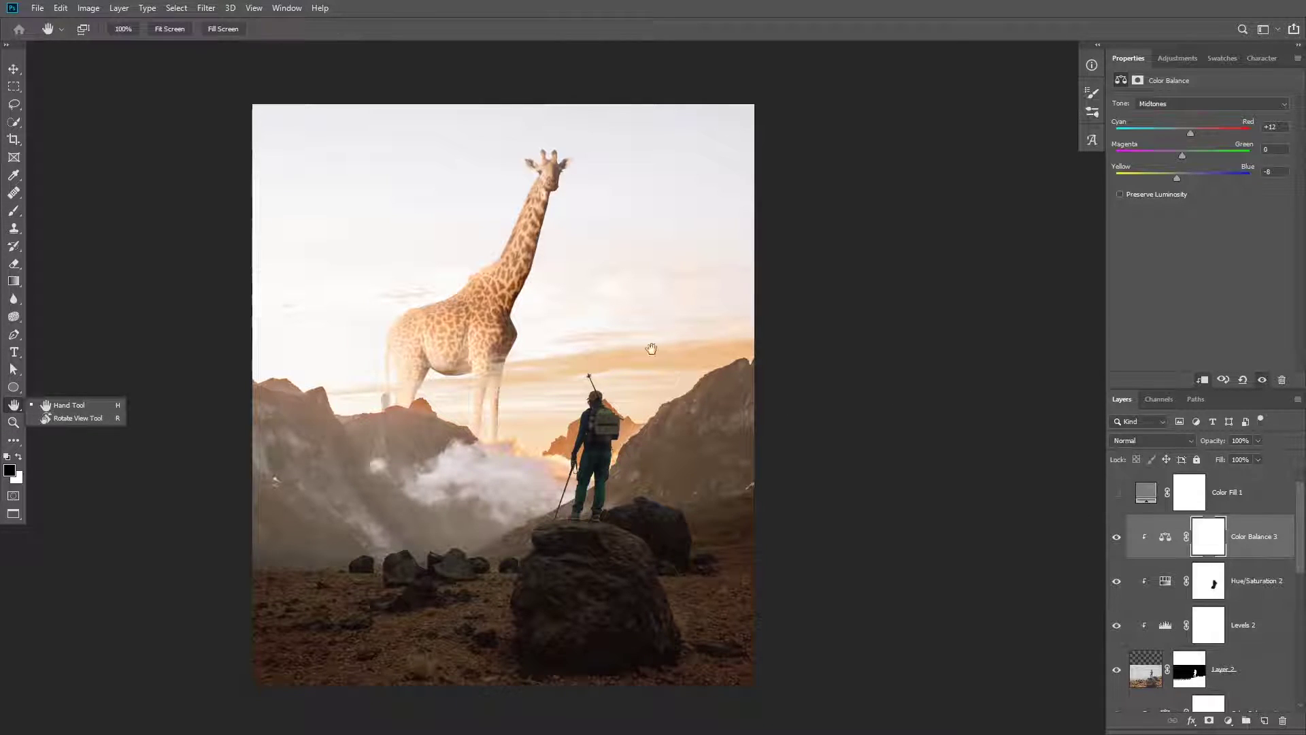
left_click(664, 394)
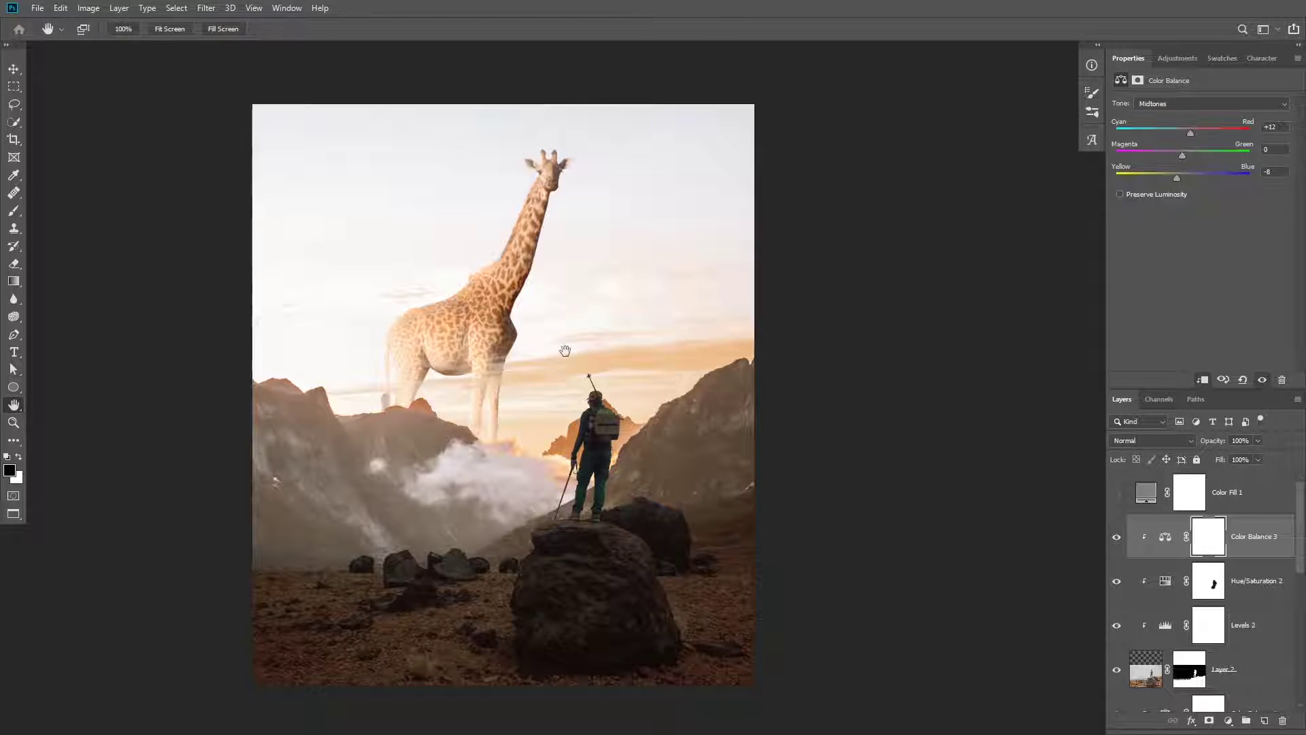
key("ctrl+alt+shift+e")
right_click(1211, 528)
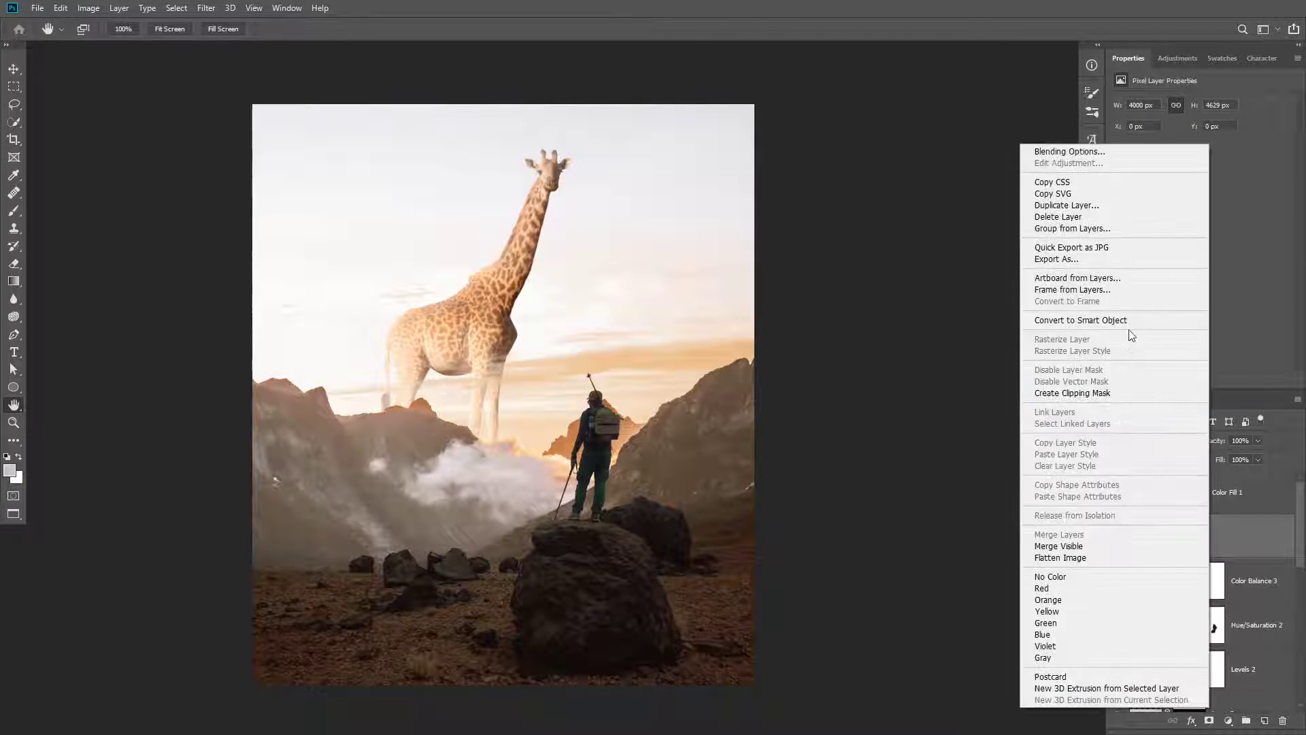
left_click(1129, 324)
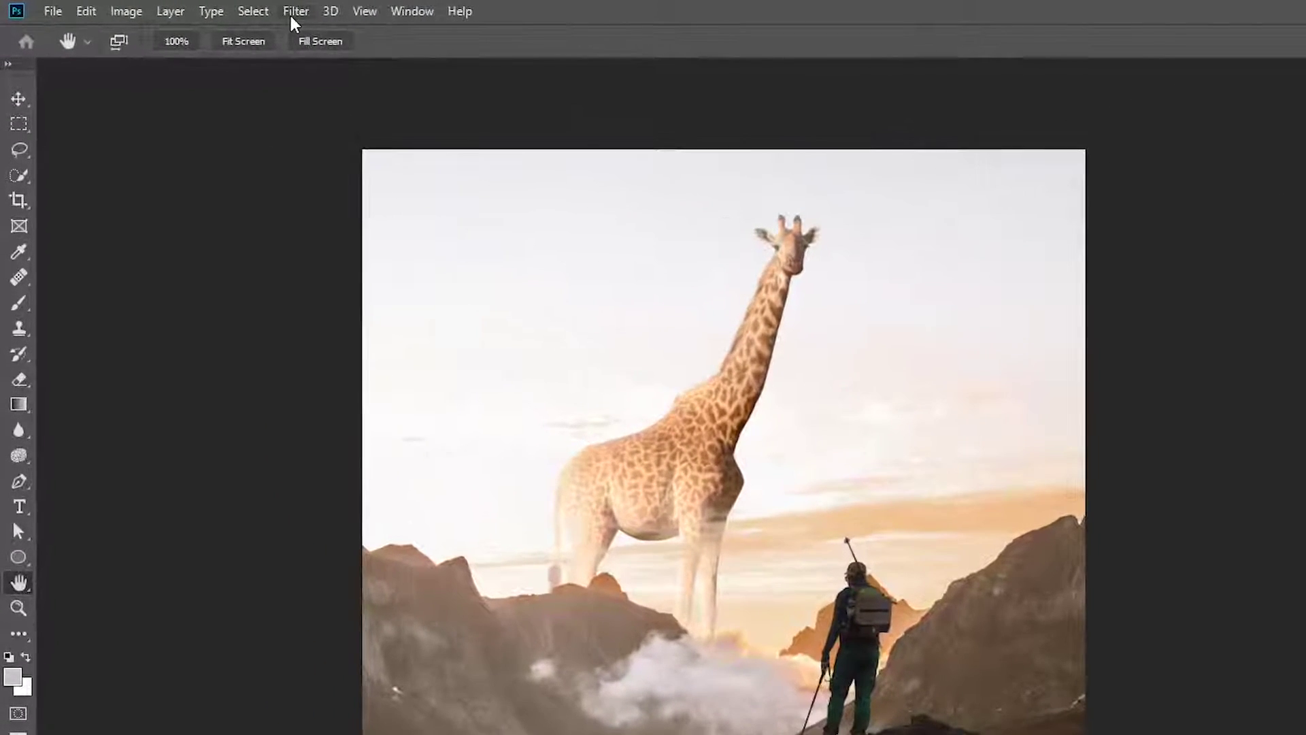
In the Camera Raw Filter, set Tint +3, Exposure -0.25, Contrast +23, Highlights +8, Shadows -3, Whites -12, Blacks -28, Clarity +9, and adjust Temperature and Vibrance
left_click(295, 11)
left_click(408, 129)
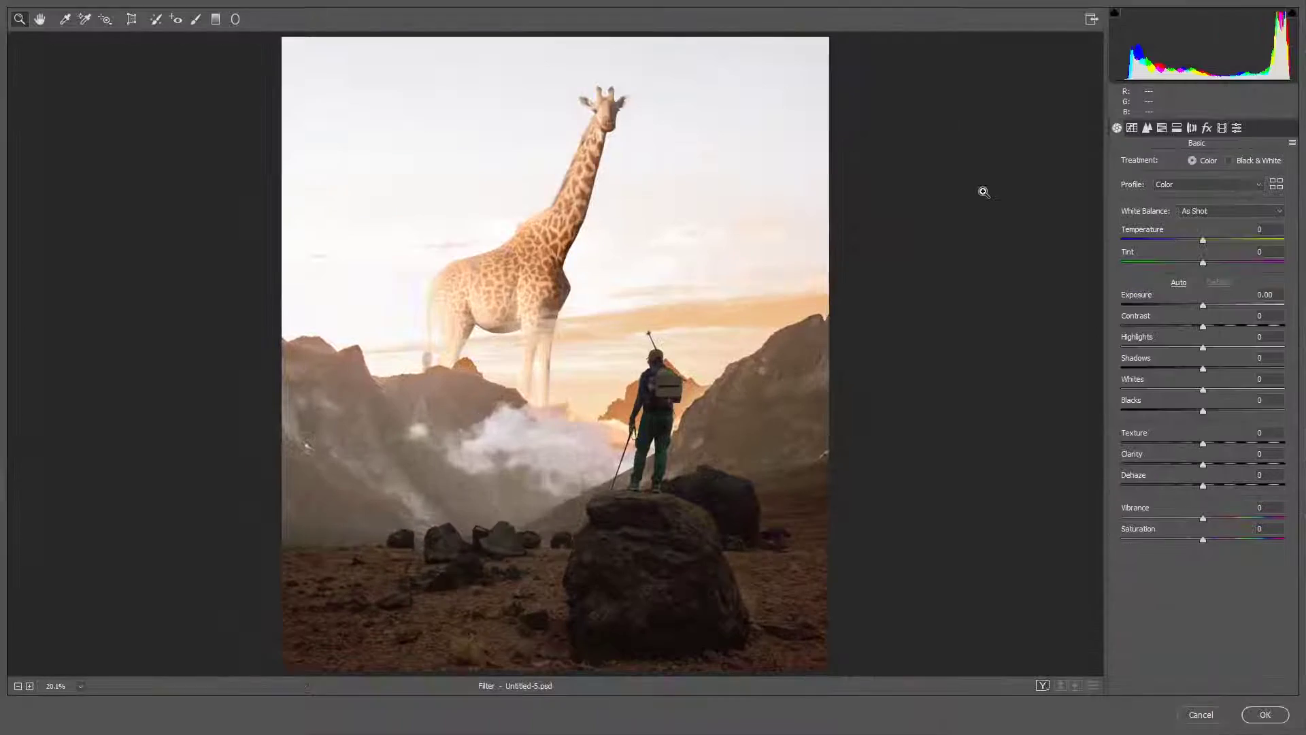
mouse_move(1202, 240)
left_mouse_down()
mouse_move(1188, 263)
mouse_move(1197, 241)
left_mouse_up()
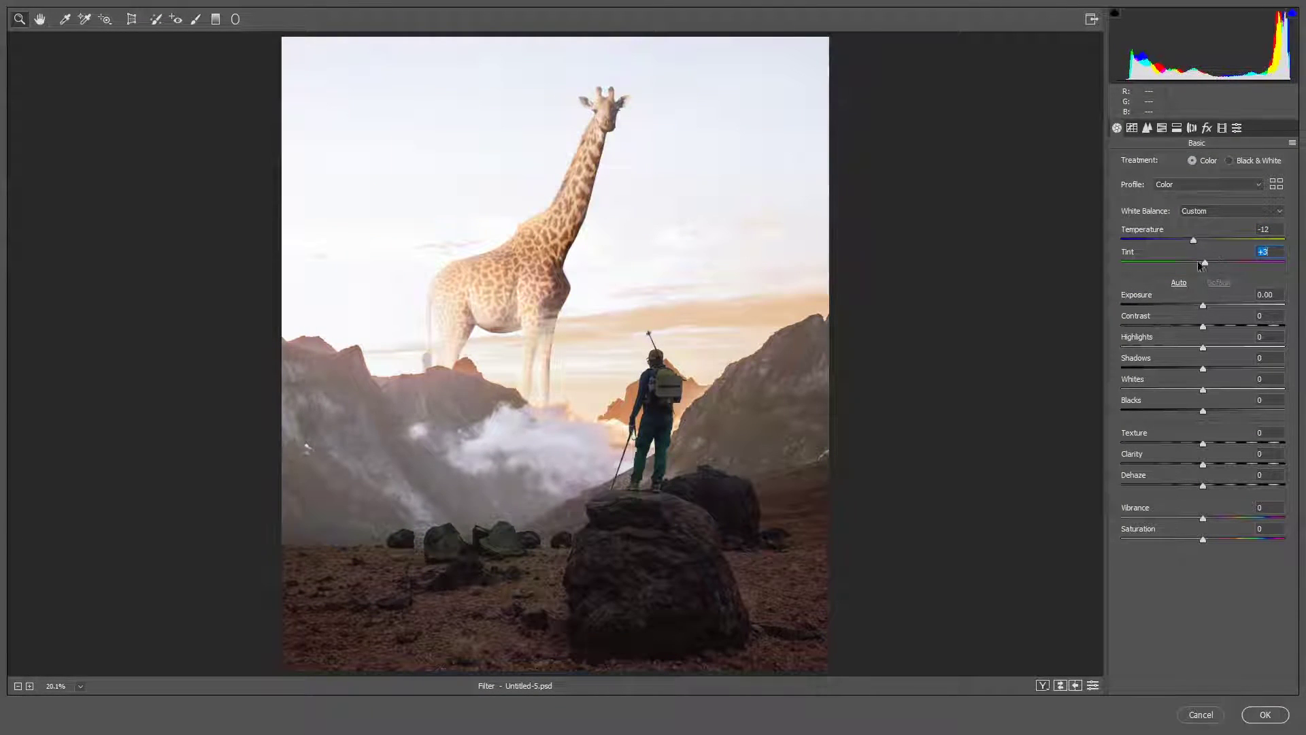
left_click_drag(1202, 306, 1199, 368)
left_click_drag(1202, 389, 1180, 411)
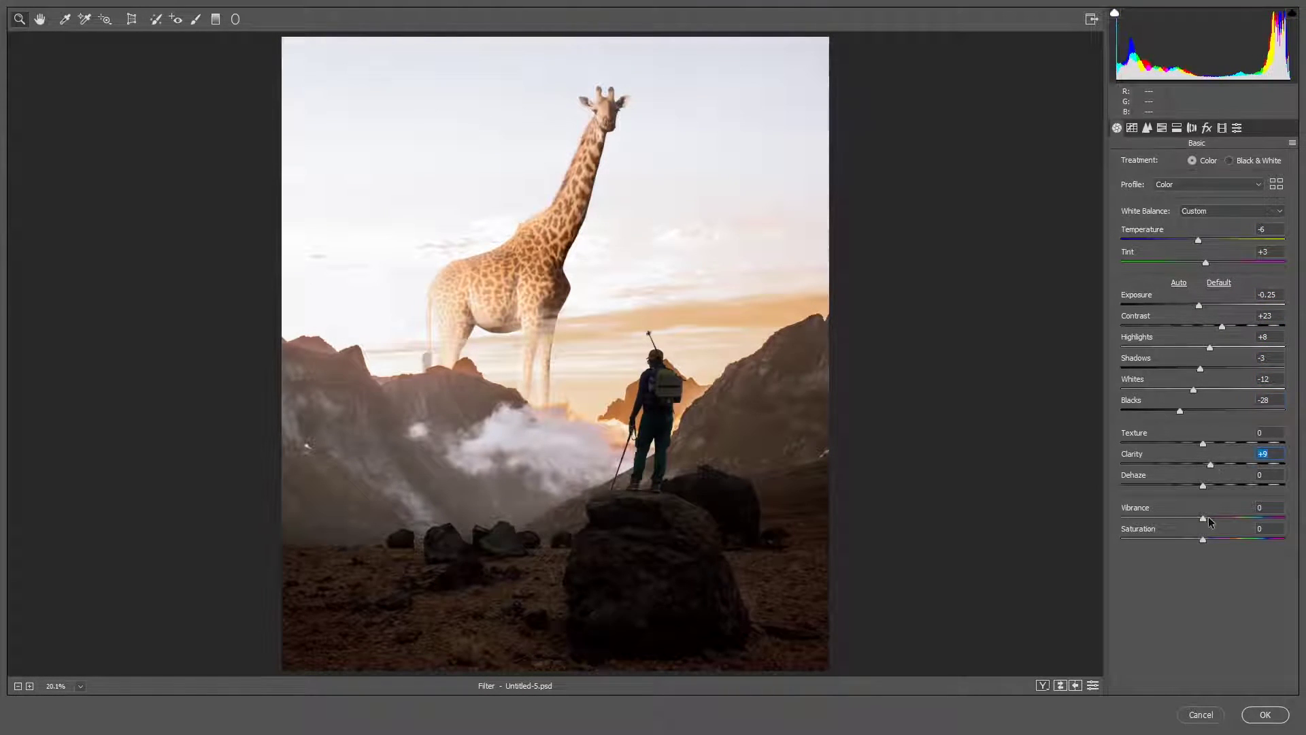
left_click_drag(1204, 519, 1219, 519)
left_click_drag(1197, 240, 1200, 241)
Fine-tune individual color ranges in Camera Raw's HSL adjustments, and open the Split Toning settings
left_click(1162, 128)
left_click(1229, 164)
mouse_move(1202, 213)
left_mouse_down()
mouse_move(1153, 211)
mouse_move(1213, 212)
left_mouse_up()
mouse_move(1202, 236)
left_mouse_down()
mouse_move(1255, 241)
mouse_move(1203, 235)
mouse_move(1240, 253)
mouse_move(1213, 257)
left_mouse_up()
left_click_drag(1203, 280, 1200, 280)
left_click(1176, 128)
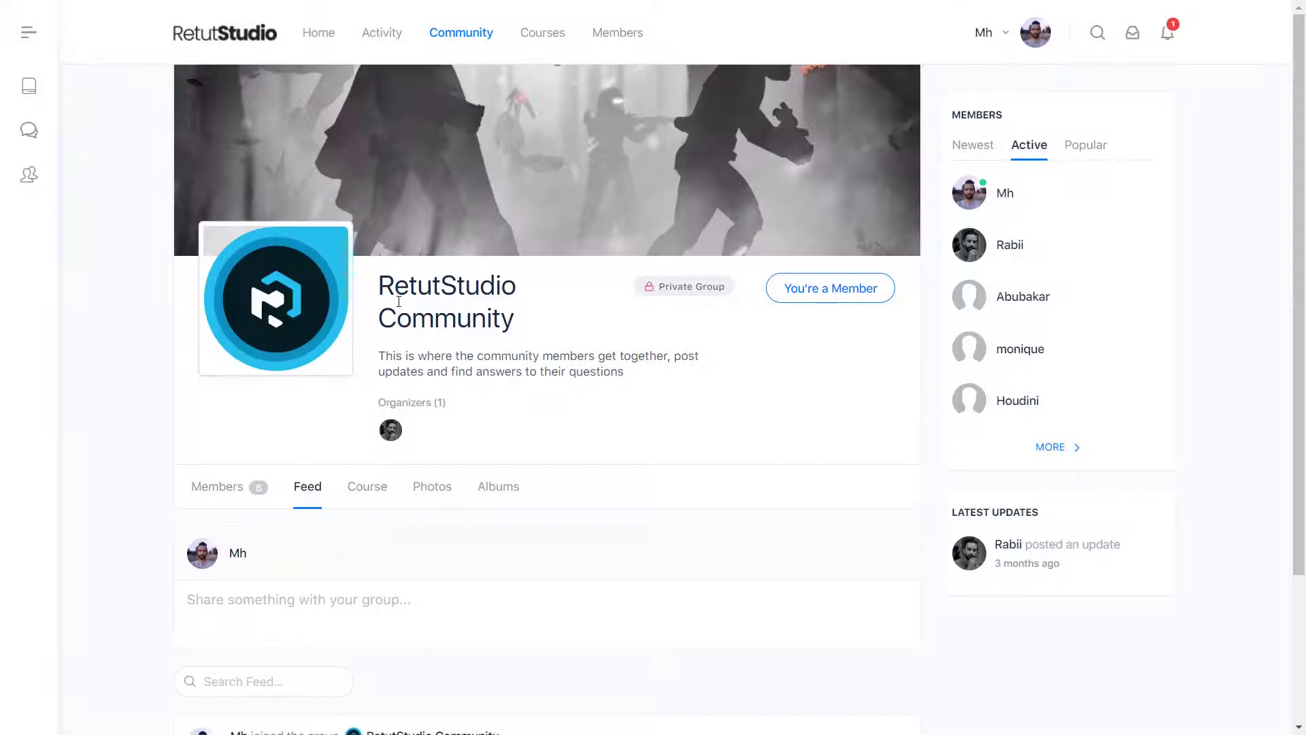
On the RetutStudio website, open the courses and look through the Photoshop compositing course page
left_click(546, 45)
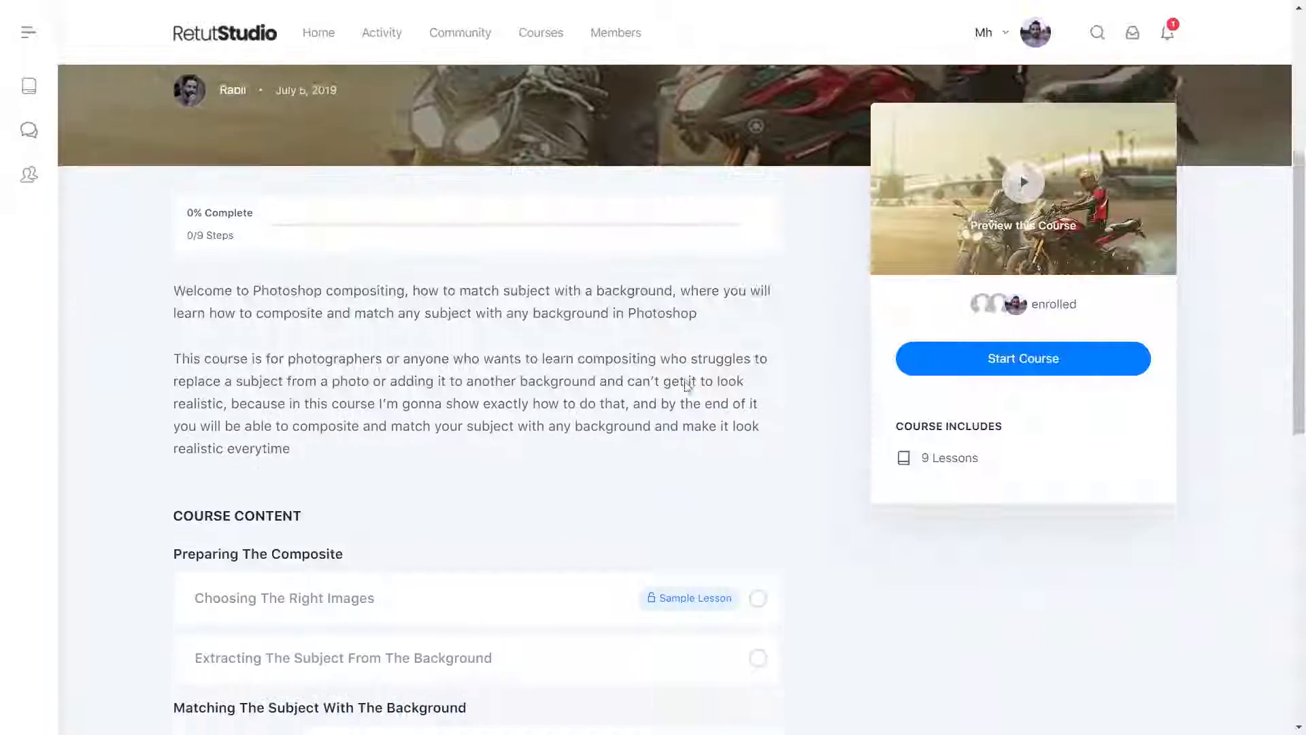
scroll(685, 384, "down", 7)
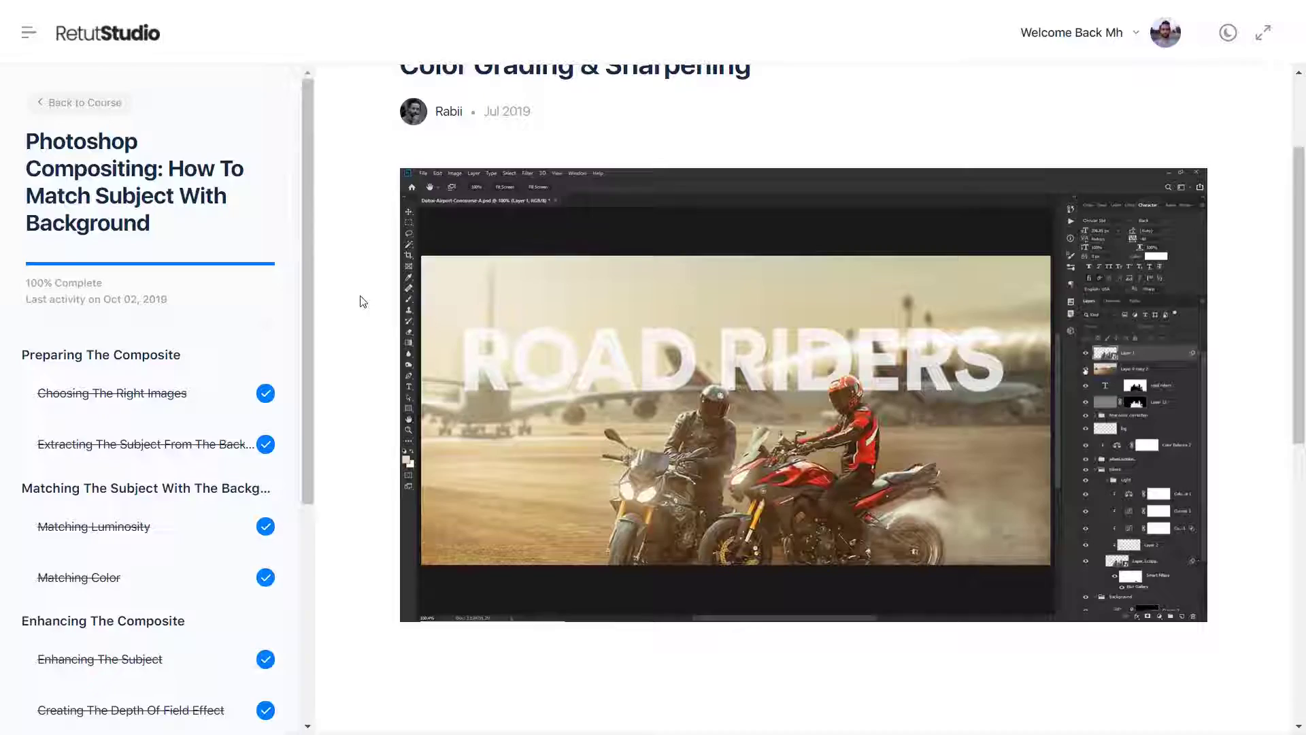